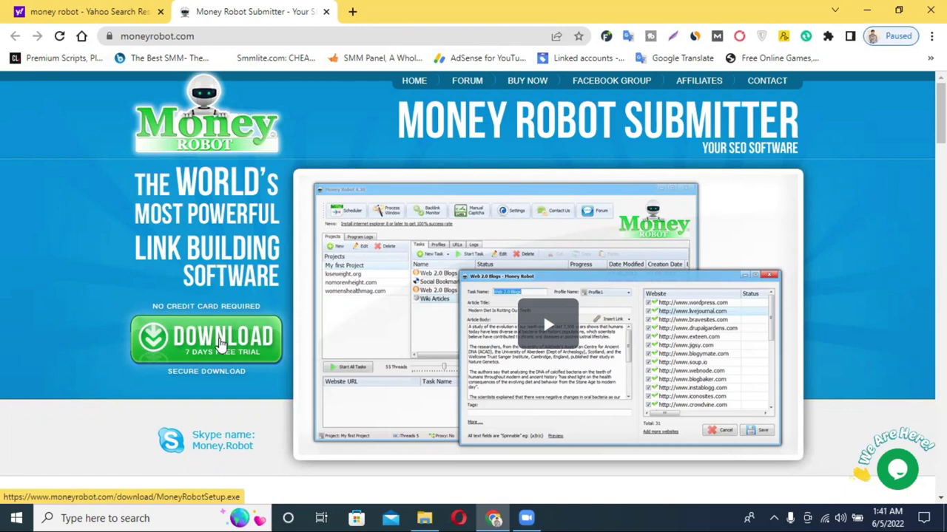
# Step: Download the Money Robot Submitter 7-day trial installer and set MoneyRobotSetup.exe to open when done
pyautogui.click(190, 352)
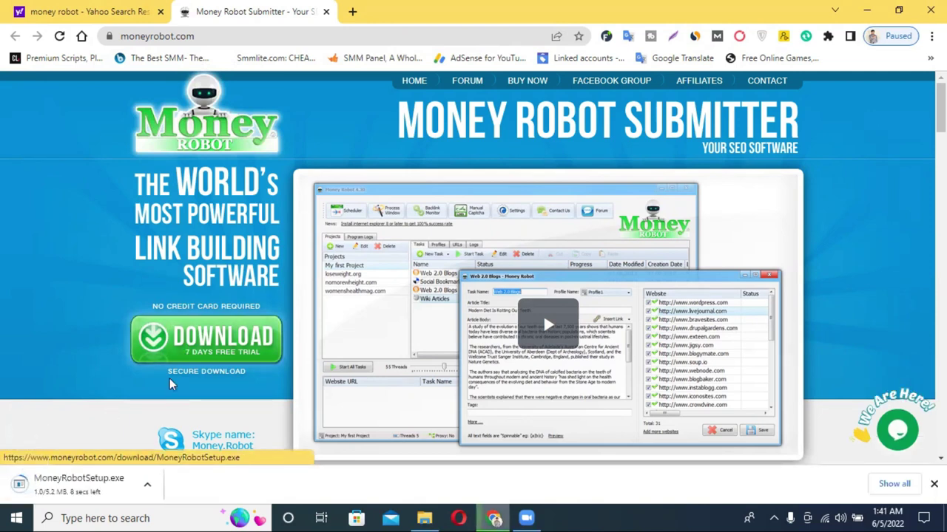
pyautogui.scroll(-5, 215, 346)
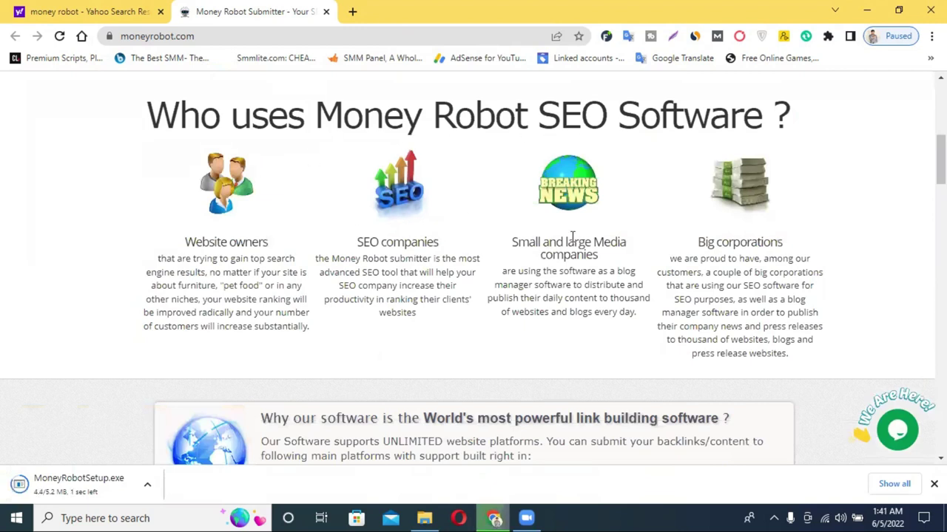
pyautogui.scroll(-2, 280, 222)
pyautogui.scroll(-8, 280, 223)
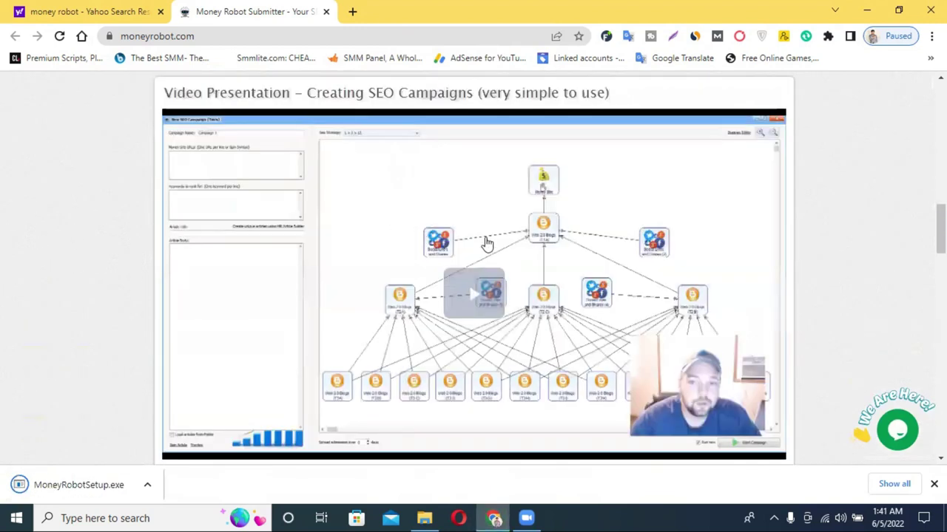
pyautogui.scroll(-15, 554, 251)
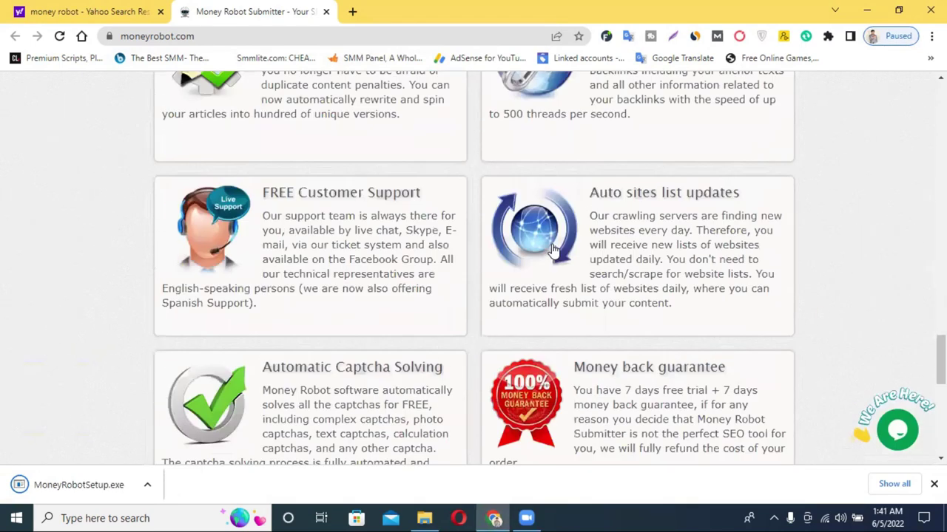
pyautogui.scroll(5, 554, 250)
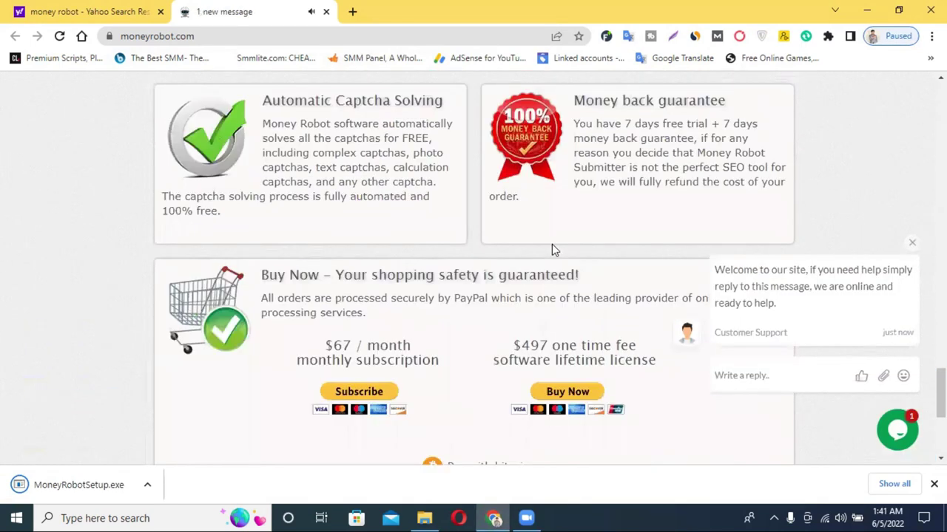
pyautogui.scroll(10, 552, 250)
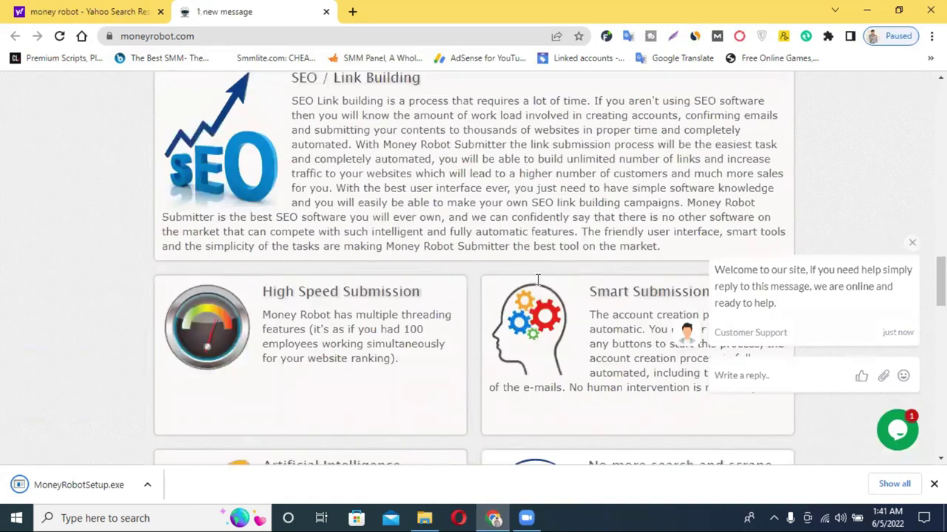
pyautogui.click(147, 487)
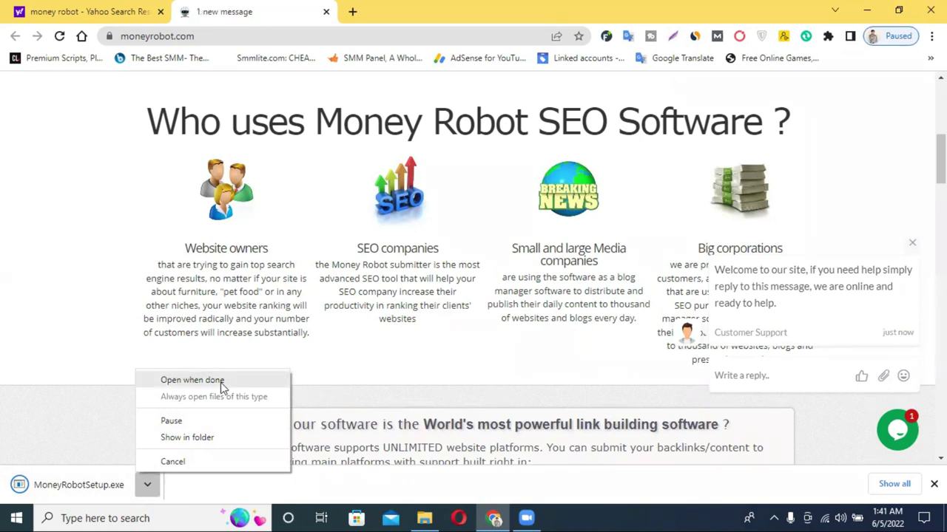
pyautogui.click(192, 380)
# Step: Run MoneyRobotSetup from the Downloads folder, allow it past the security warning, and bring up the desktop with the setup wizard
pyautogui.click(867, 12)
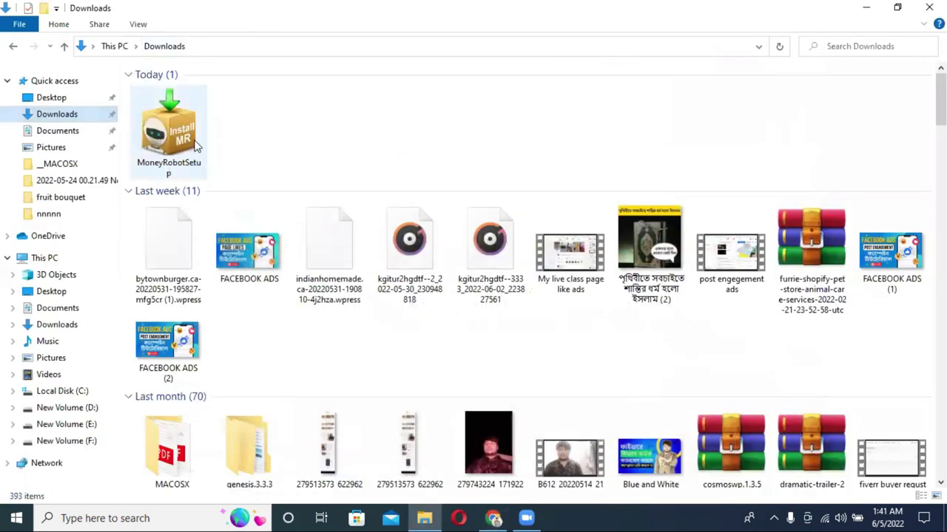
pyautogui.doubleClick(175, 129)
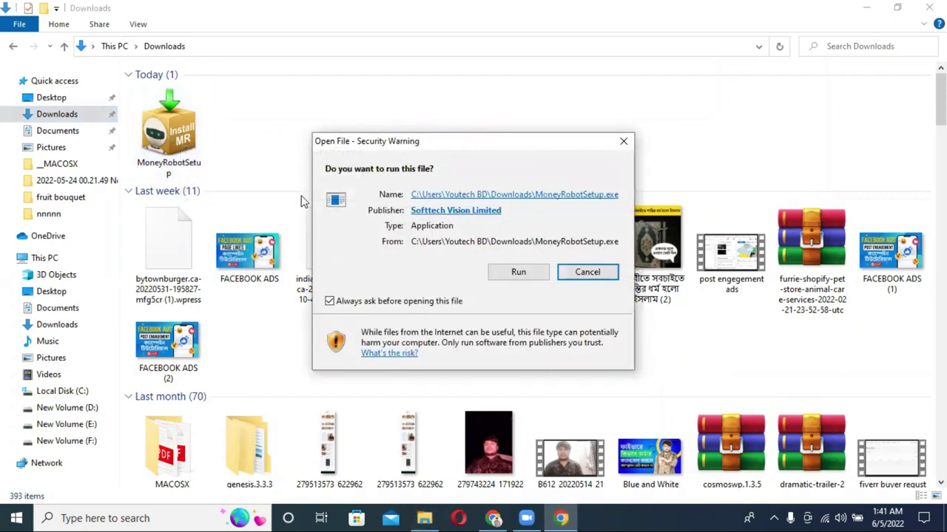
pyautogui.click(515, 273)
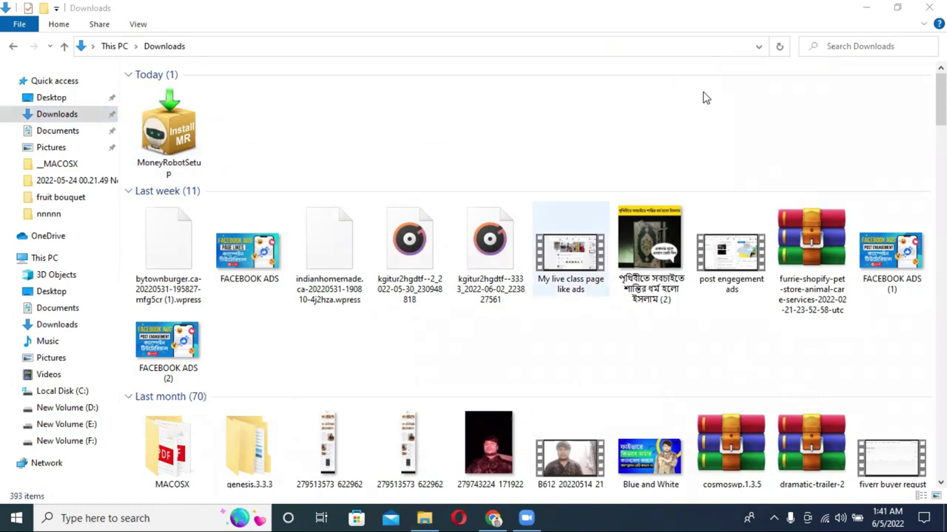
pyautogui.press('super+d')
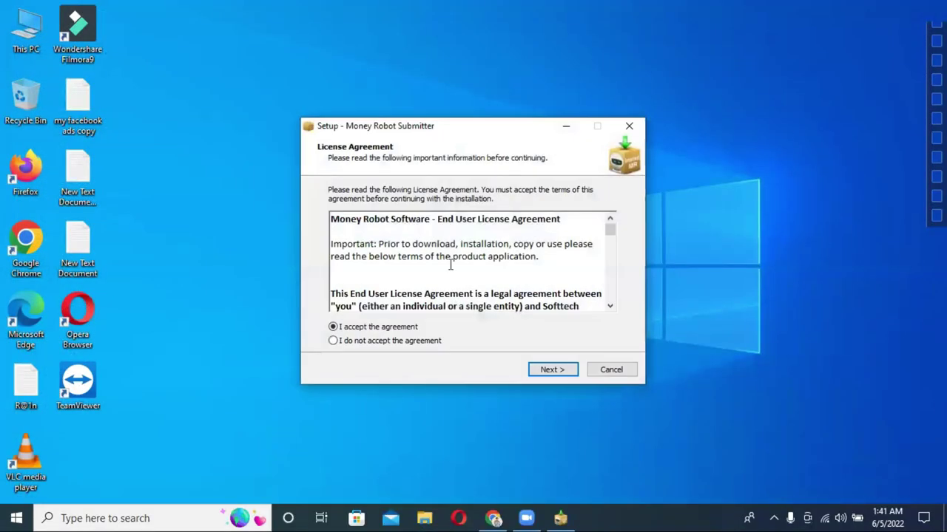
# Step: Install Money Robot Submitter in C:\Program Files (x86)\Money Robot with the licence accepted and a desktop shortcut, and finish the setup
pyautogui.click(548, 375)
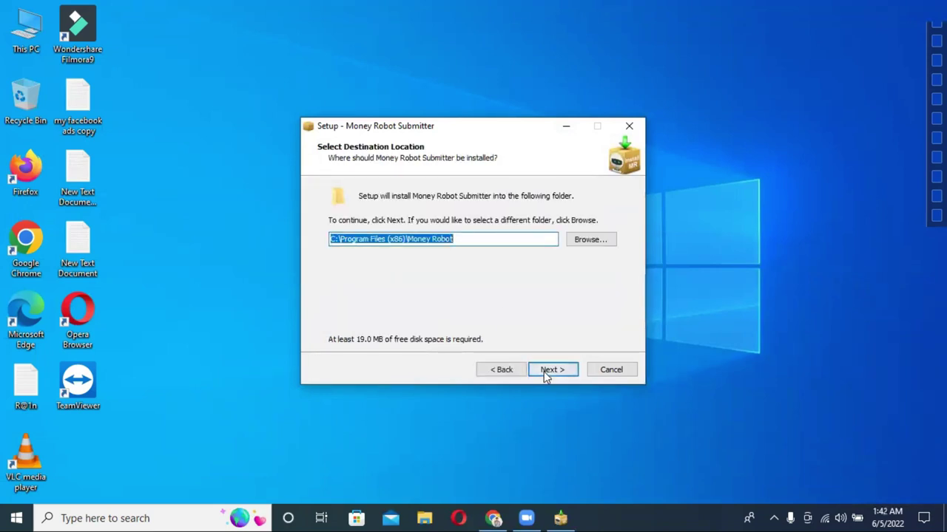
pyautogui.click(553, 369)
pyautogui.click(553, 370)
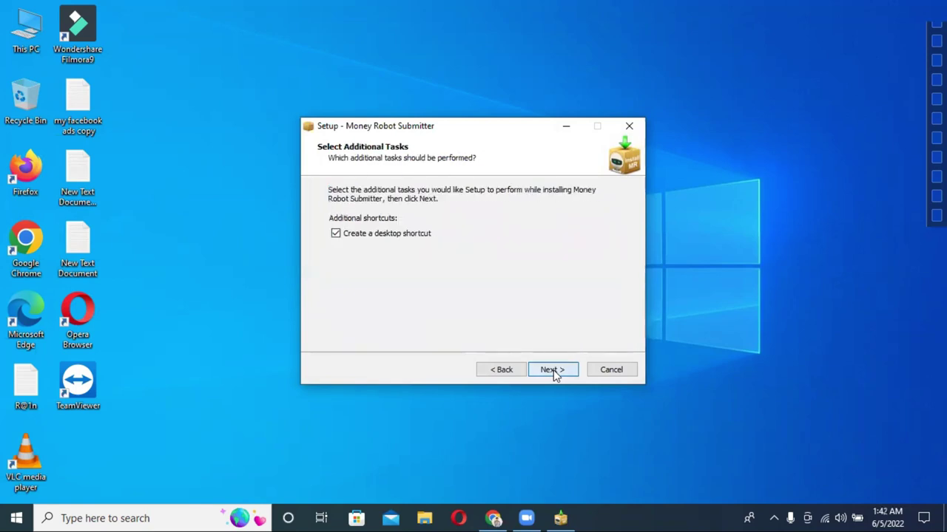
pyautogui.click(553, 369)
pyautogui.click(553, 370)
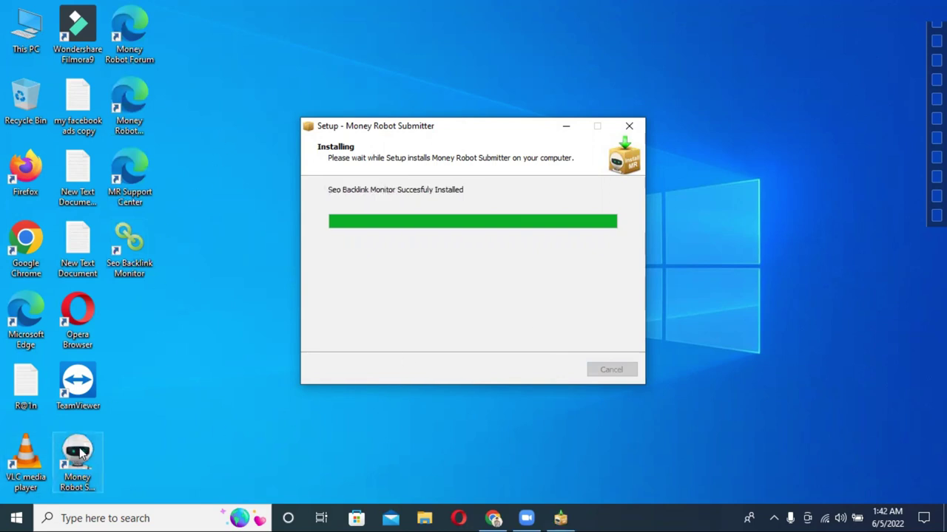
pyautogui.click(565, 369)
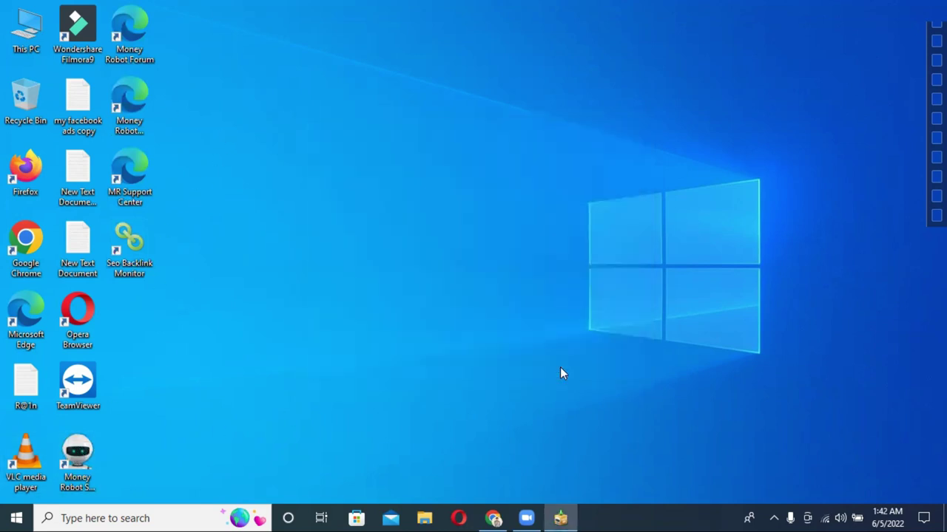
# Step: Launch Money Robot from the desktop, dismiss the already-running notice, and open the form for creating a new trial account
pyautogui.click(77, 454)
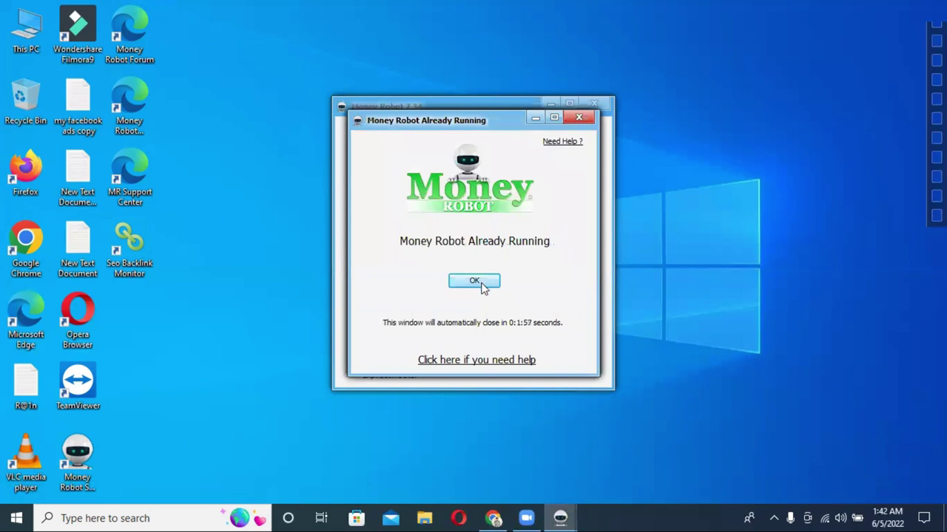
pyautogui.click(474, 281)
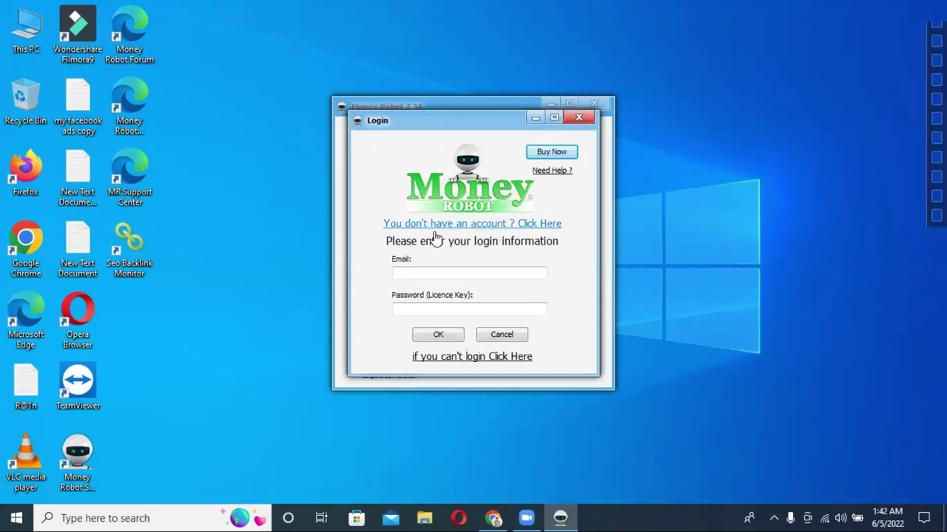
pyautogui.click(500, 225)
pyautogui.click(446, 278)
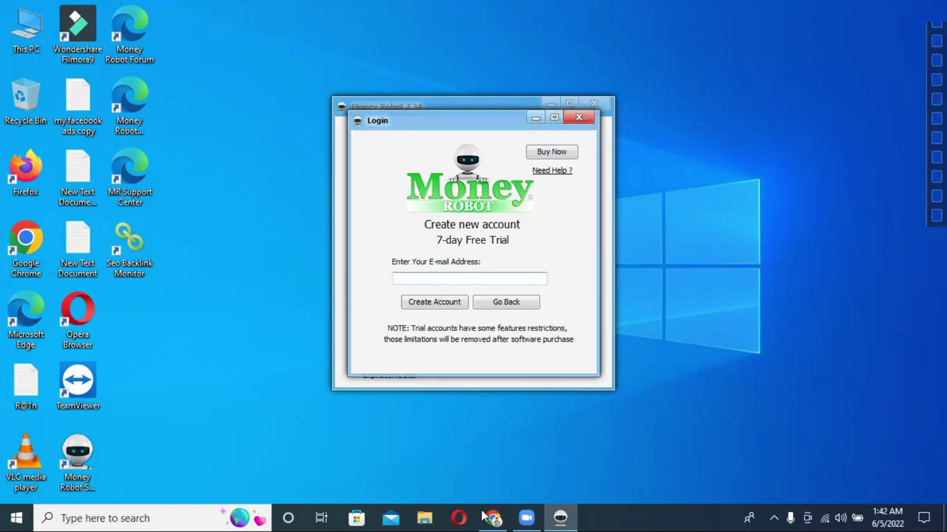
# Step: Switch to Chrome, search for "10 min mail" in a new tab, open 10minutemail.com, and close the search results tab
pyautogui.hotkey('alt', 'Tab')
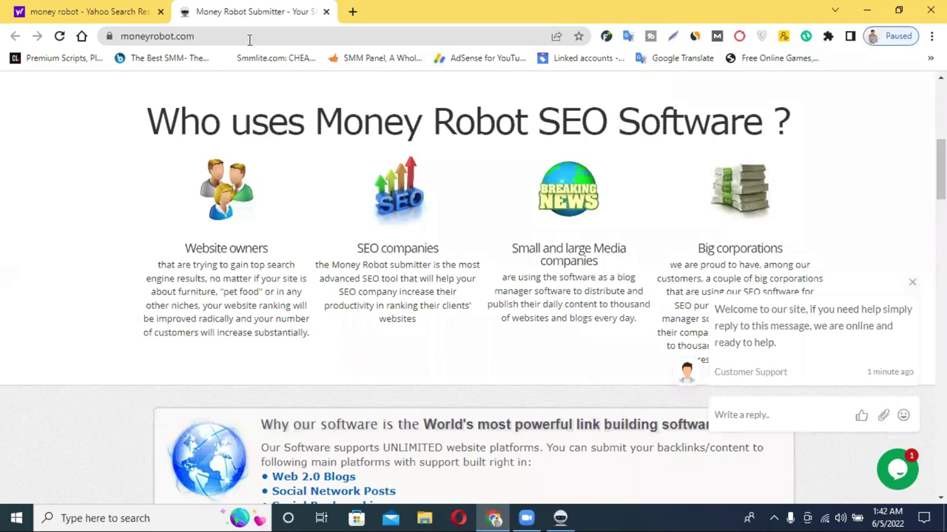
pyautogui.hotkey('ctrl', 't')
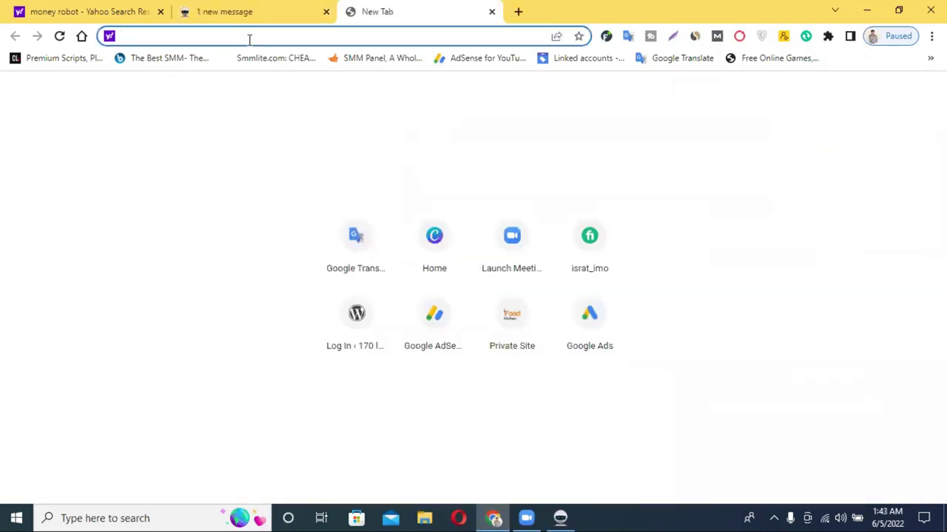
pyautogui.write('170leesburger.ca')
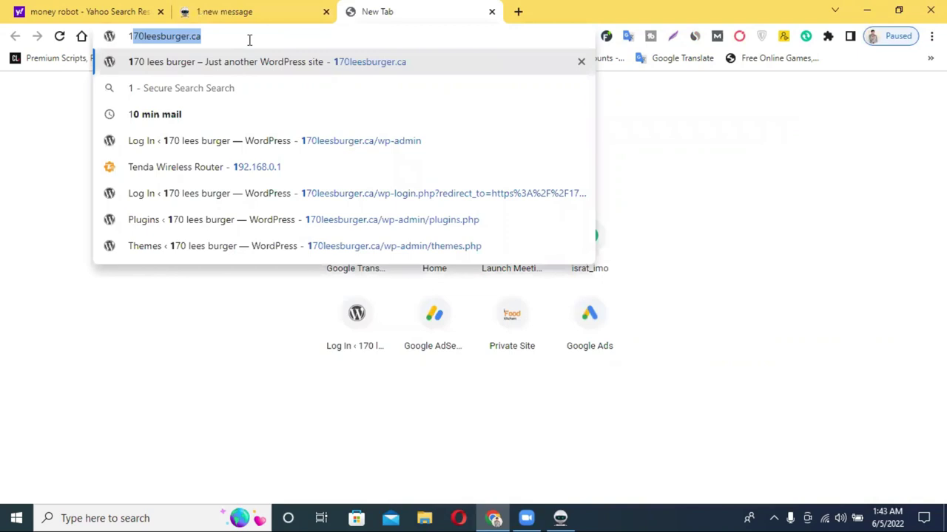
pyautogui.click(190, 112)
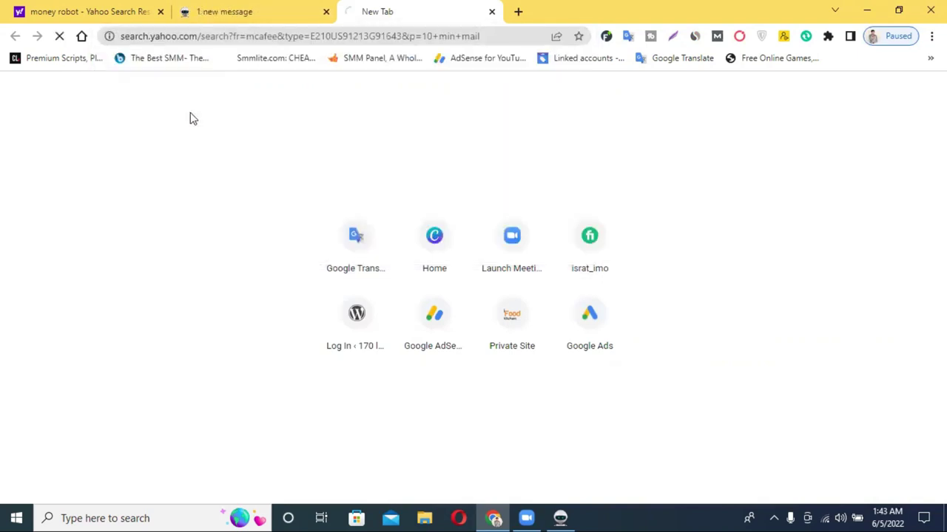
pyautogui.scroll(-2, 194, 299)
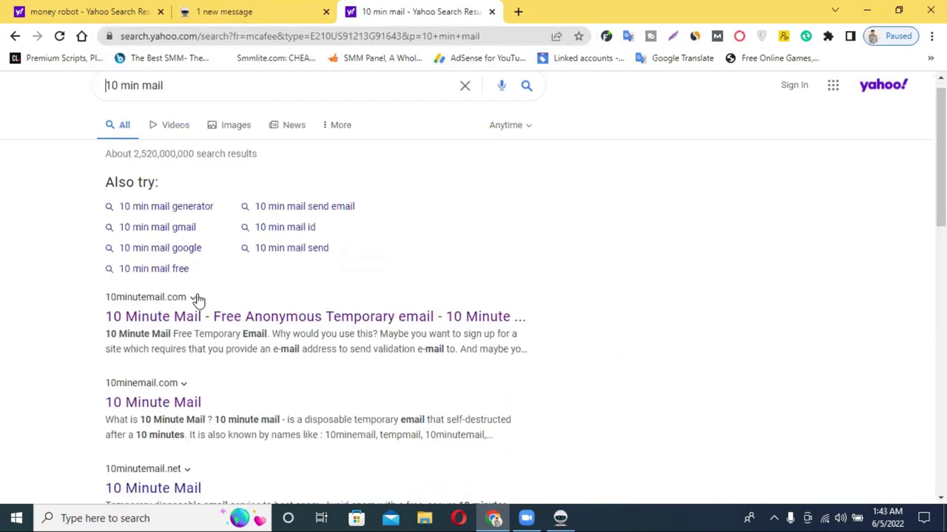
pyautogui.click(194, 274)
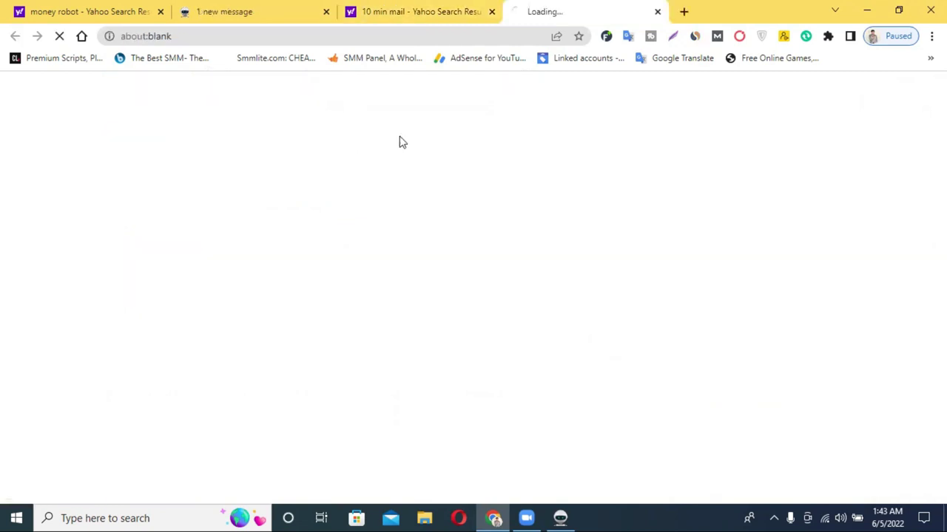
pyautogui.click(493, 12)
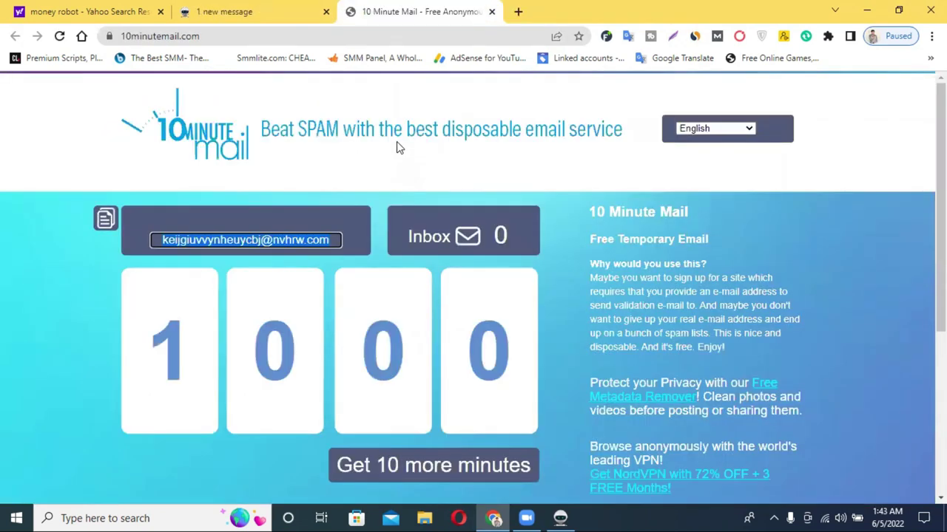
# Step: Copy the temporary e-mail address generated on the 10 Minute Mail page
pyautogui.rightClick(279, 235)
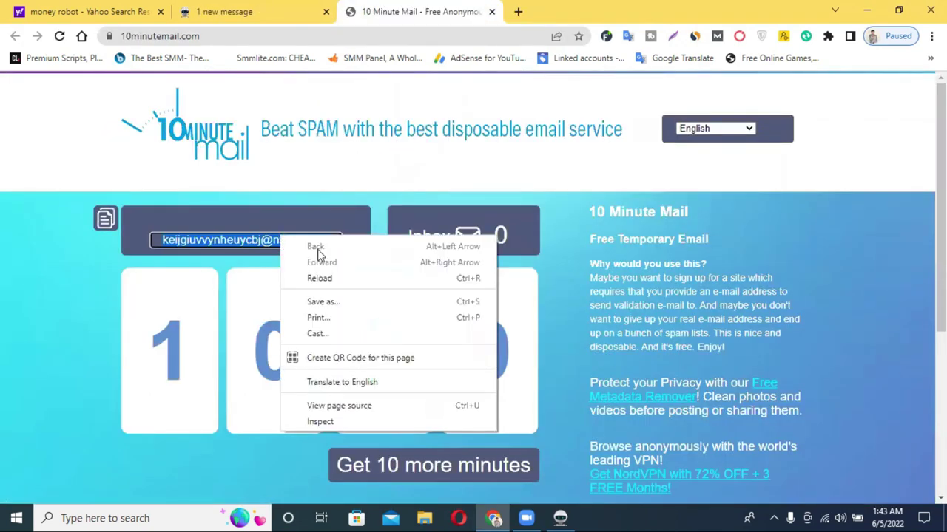
pyautogui.rightClick(235, 244)
pyautogui.click(190, 306)
pyautogui.scroll(-1, 211, 292)
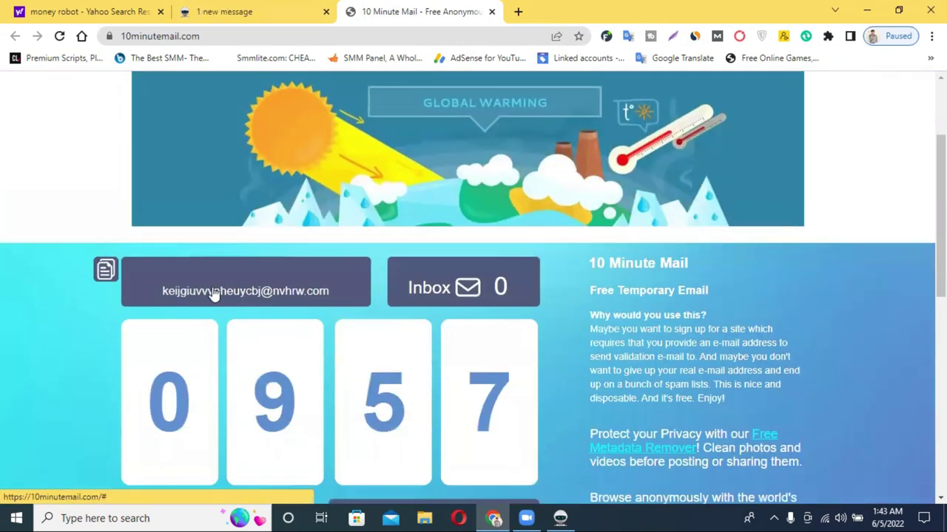
pyautogui.click(216, 291)
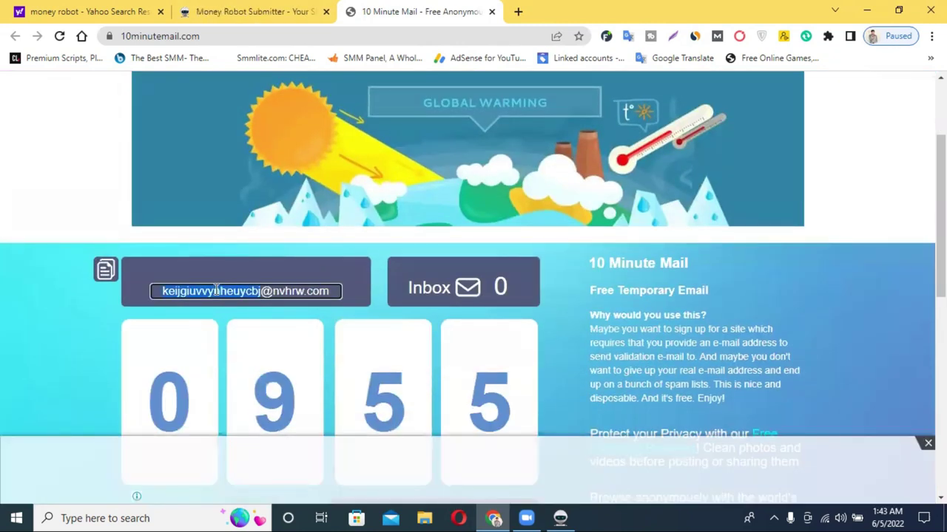
pyautogui.rightClick(217, 292)
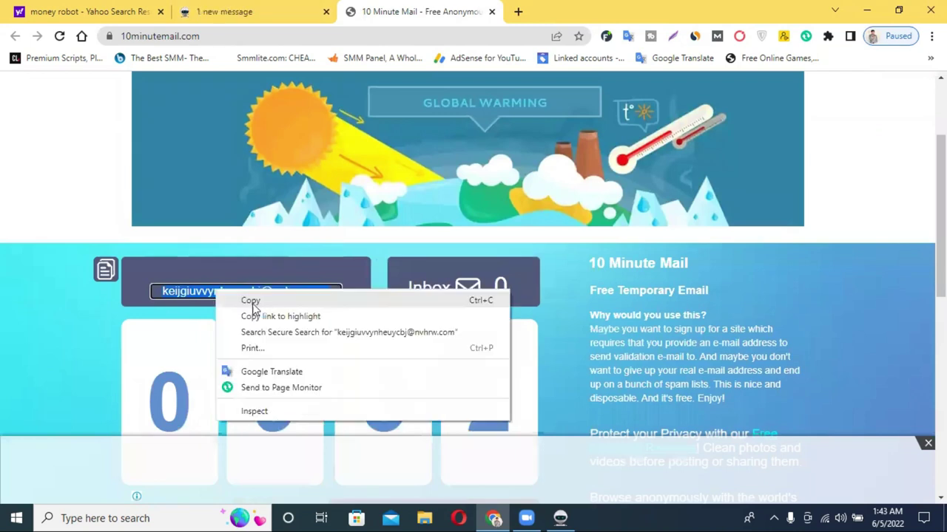
pyautogui.click(250, 300)
# Step: Switch to Money Robot, paste the temporary e-mail address into the new account form, create the account, and dismiss the information message
pyautogui.click(560, 517)
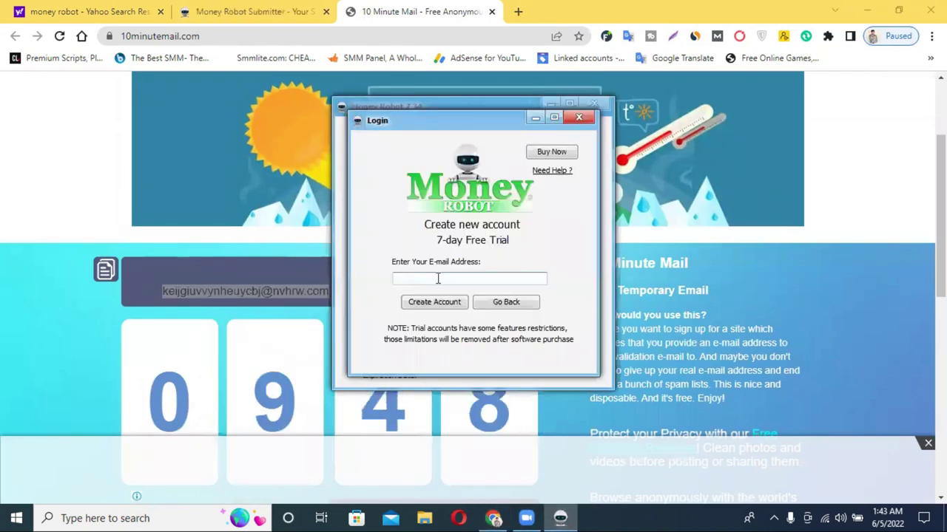
pyautogui.hotkey('ctrl', 'v')
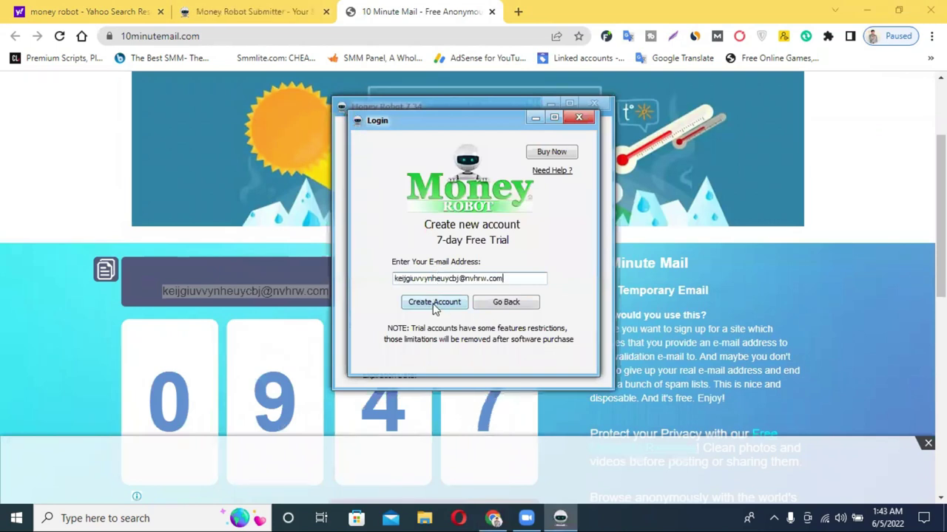
pyautogui.click(433, 304)
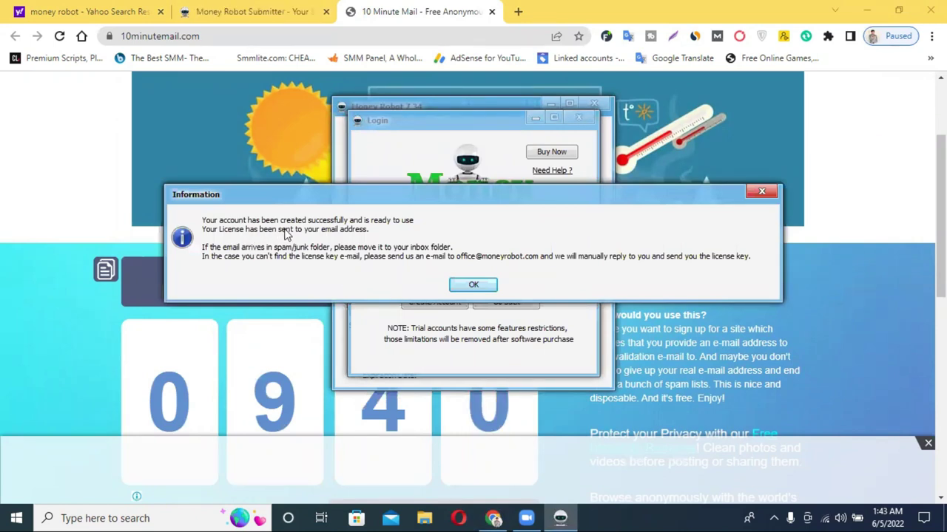
pyautogui.click(475, 284)
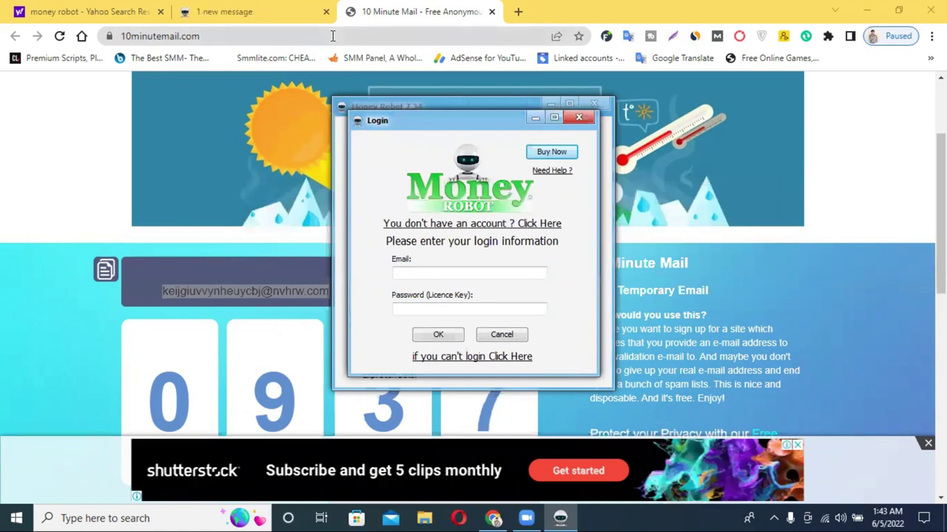
# Step: Return to the 10 Minute Mail tab and open the received Money Robot Submitter message containing the login information
pyautogui.click(210, 7)
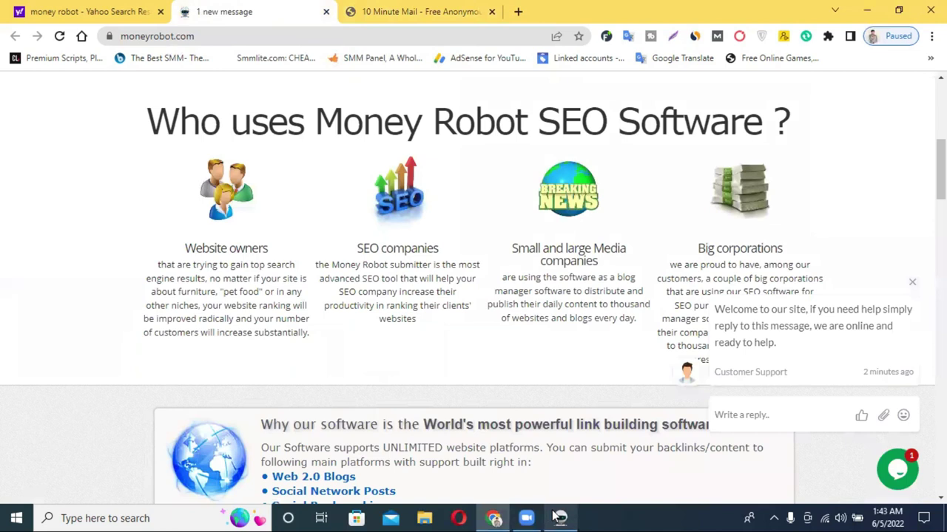
pyautogui.click(400, 12)
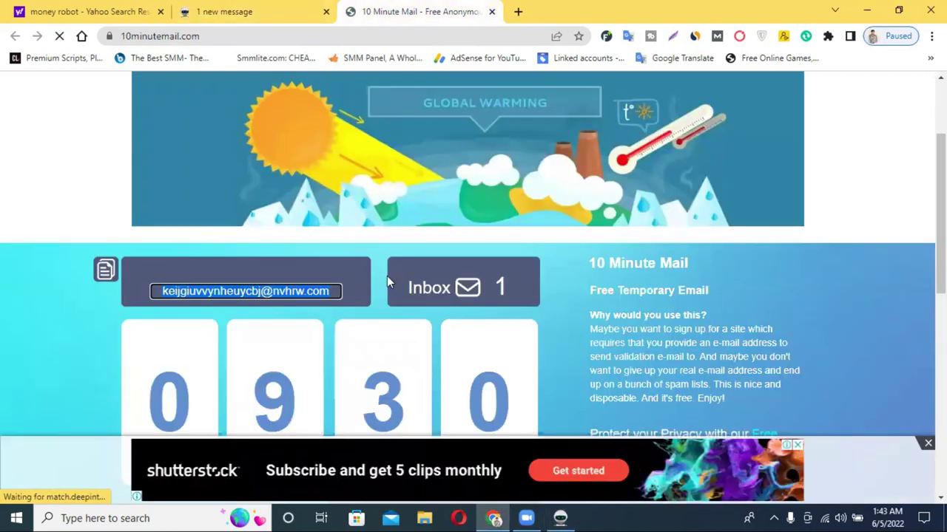
pyautogui.scroll(-5, 387, 276)
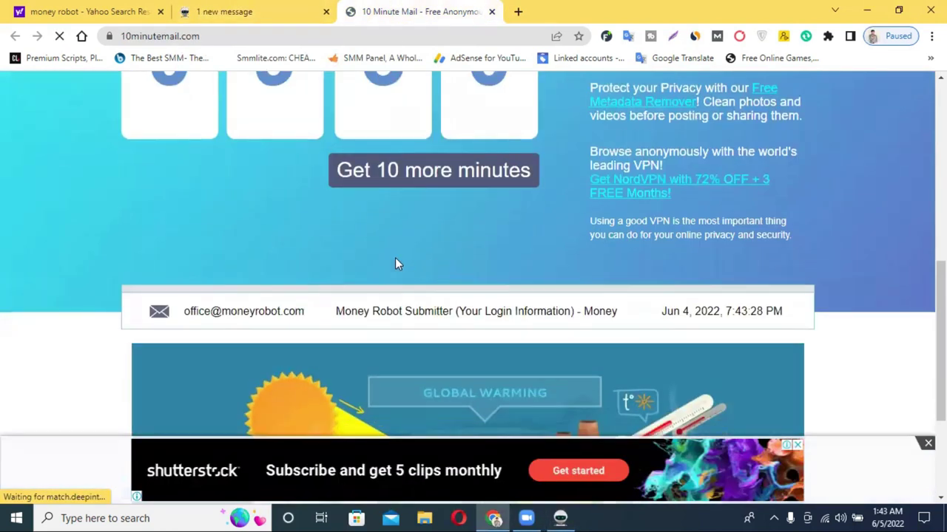
pyautogui.click(391, 314)
pyautogui.scroll(-3, 404, 283)
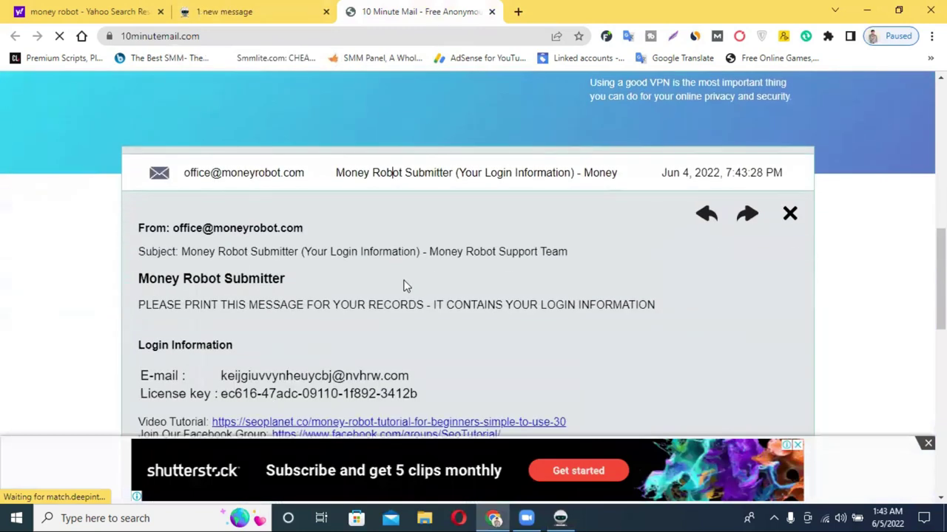
# Step: Copy the e-mail address from the login information message and paste it into the Email field of Money Robot's login window
pyautogui.moveTo(222, 307); pyautogui.dragTo(410, 314)
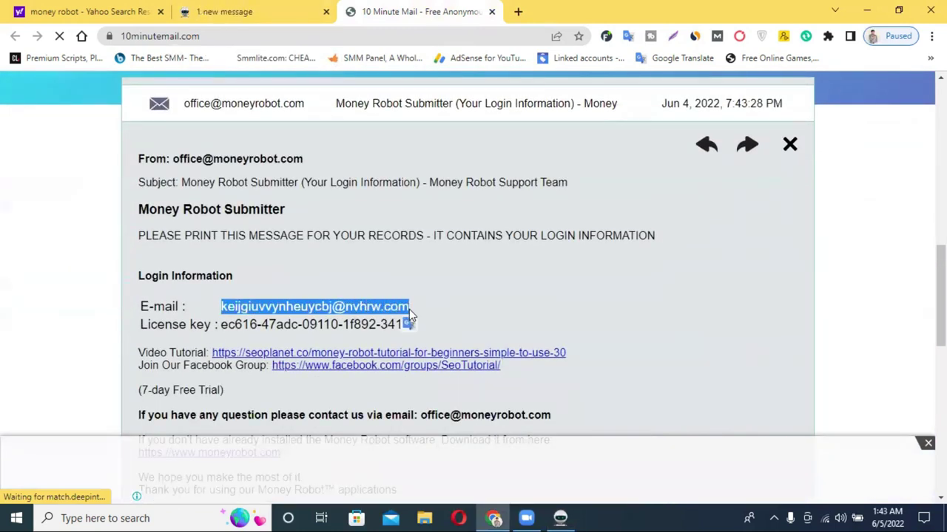
pyautogui.click(527, 517)
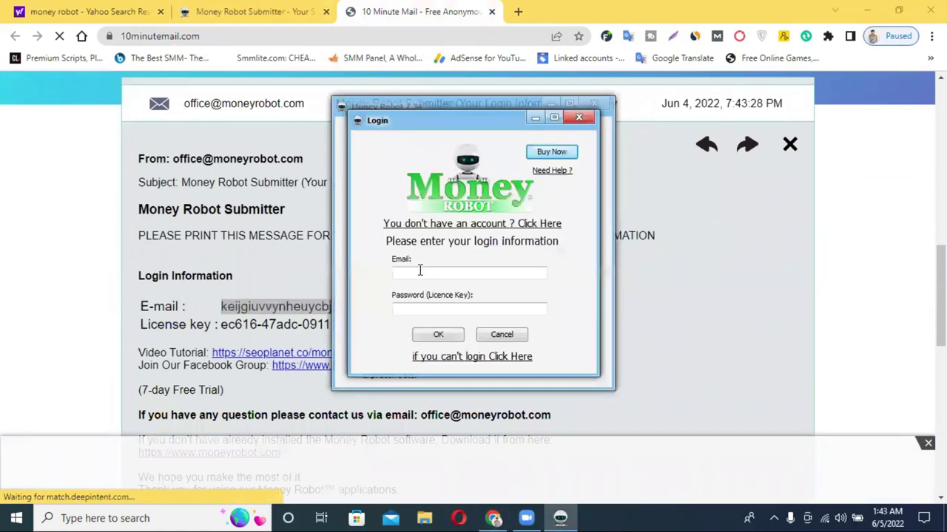
pyautogui.click(419, 272)
pyautogui.hotkey('ctrl', 'v')
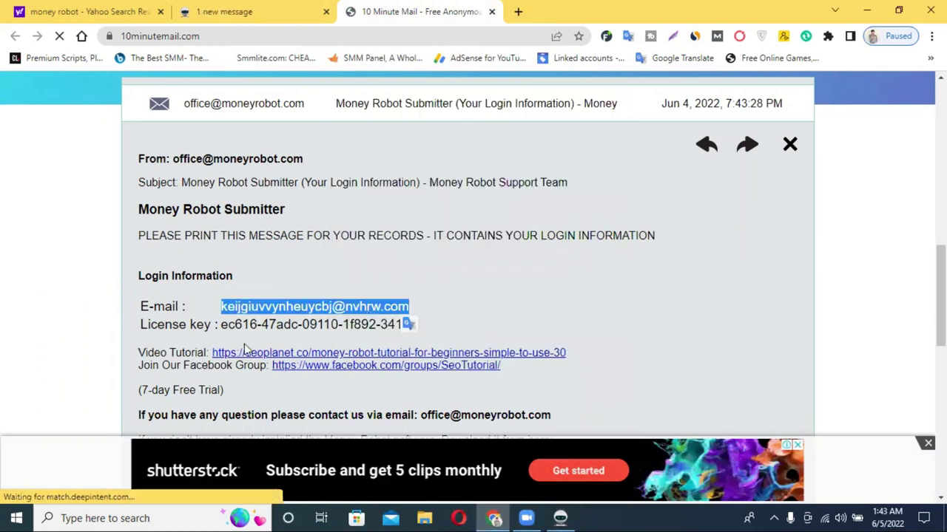
# Step: Copy the licence key from the message, paste it into Money Robot's Password (Licence Key) field, and submit the login
pyautogui.moveTo(220, 324); pyautogui.dragTo(419, 325)
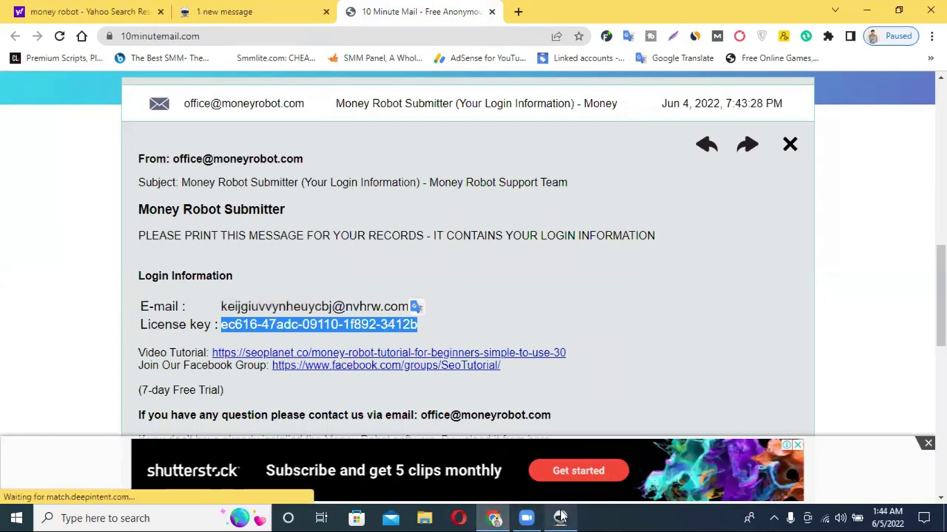
pyautogui.click(423, 311)
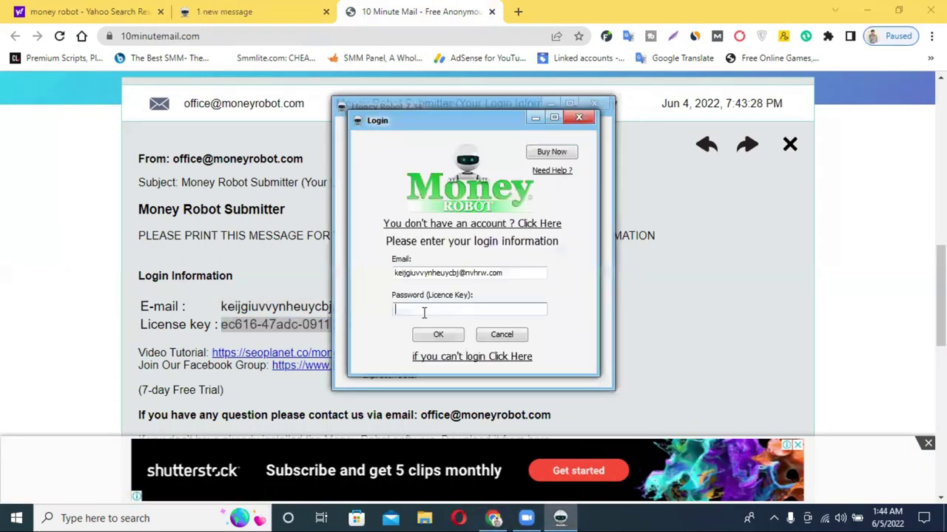
pyautogui.hotkey('ctrl', 'v')
pyautogui.click(444, 336)
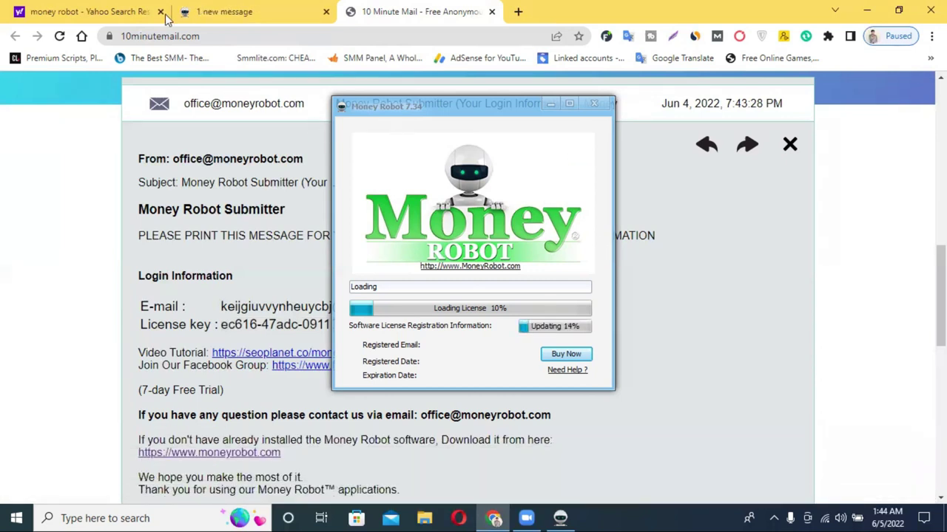
# Step: Close the 10 Minute Mail and Money Robot website tabs in Chrome and minimize the browser
pyautogui.click(491, 12)
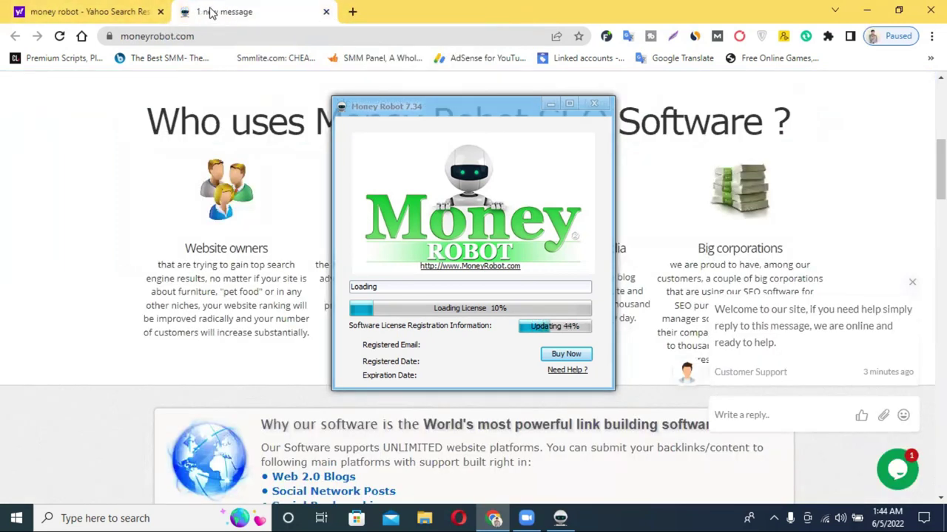
pyautogui.click(326, 12)
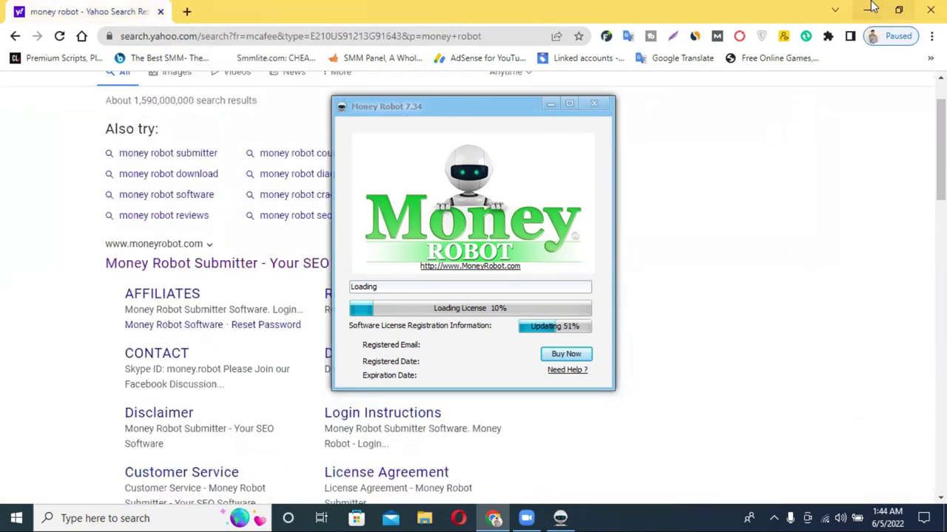
pyautogui.click(866, 9)
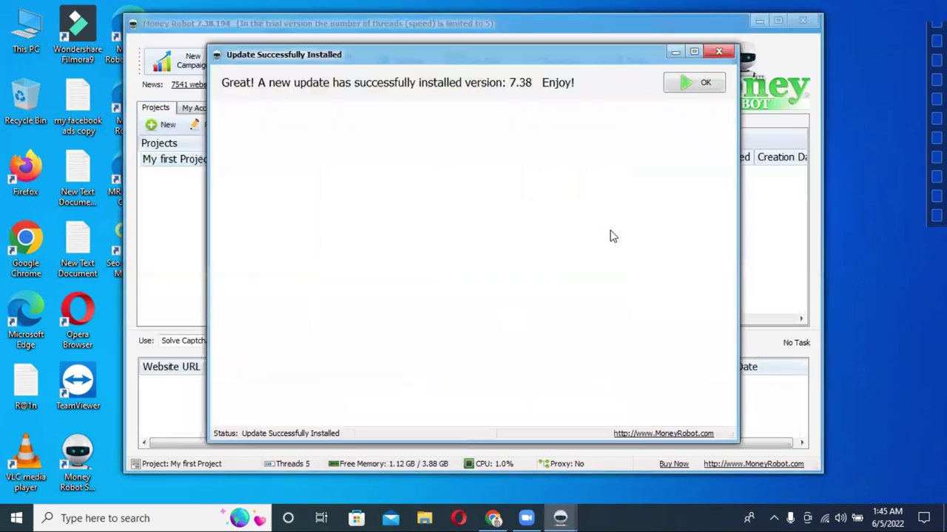
# Step: Dismiss the update notice, maximize the Money Robot main window, and create a new Social Bookmarking task
pyautogui.click(703, 84)
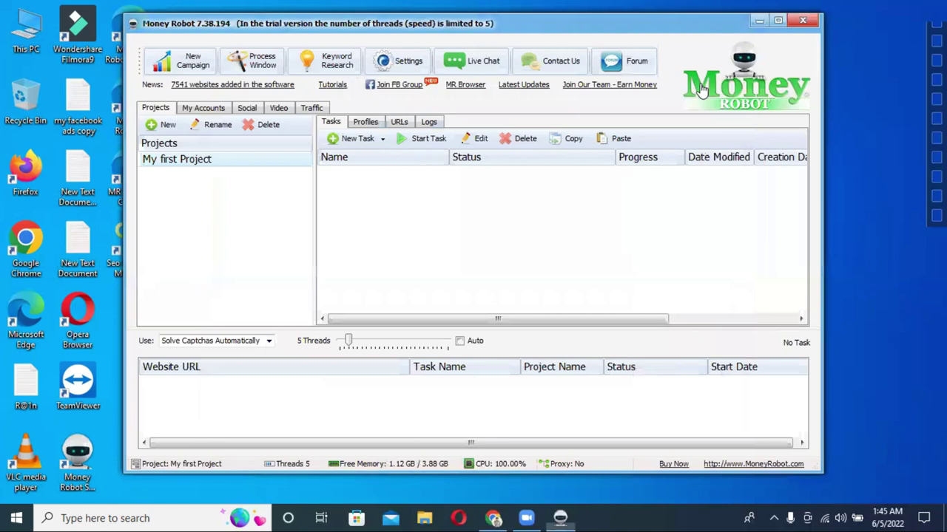
pyautogui.click(779, 22)
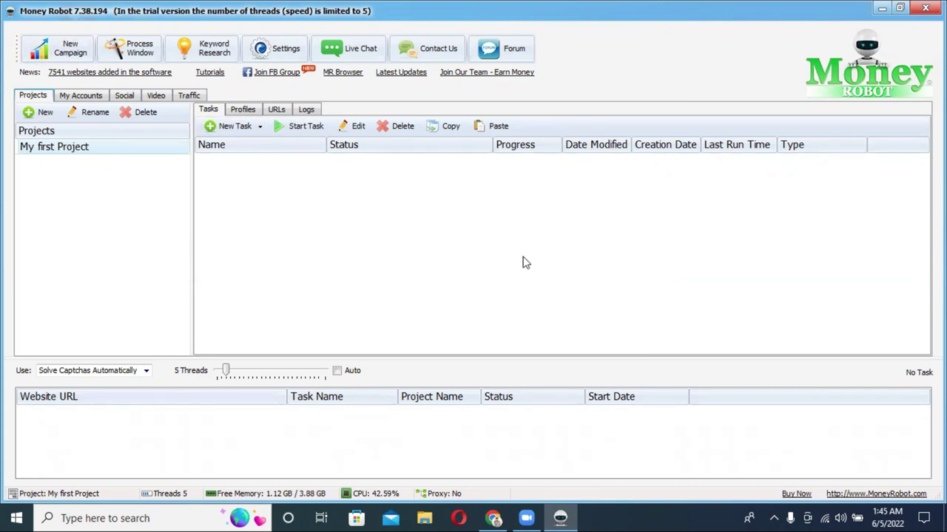
pyautogui.click(244, 131)
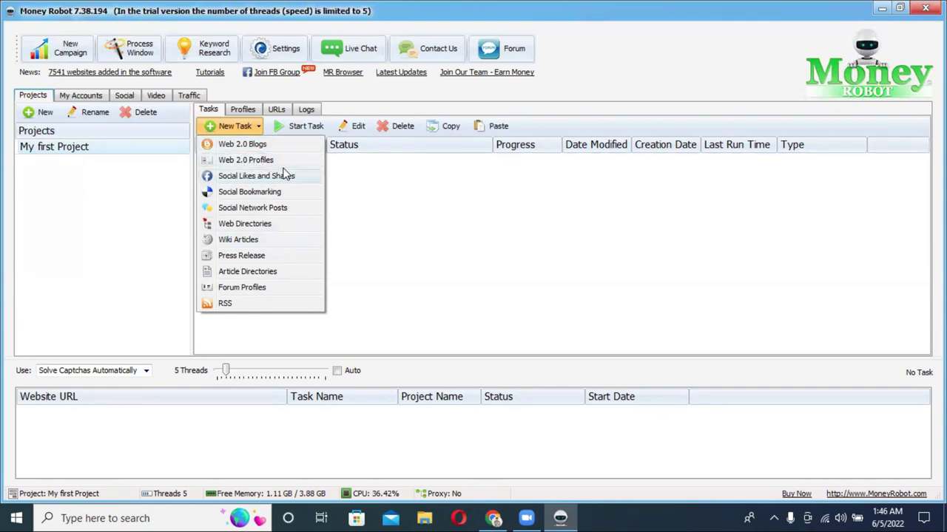
pyautogui.click(231, 194)
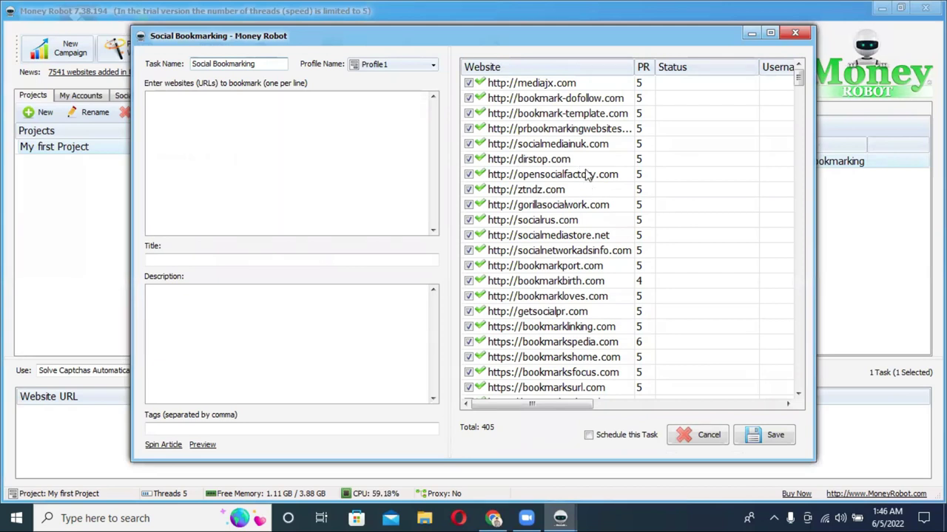
# Step: Examine the Social Bookmarking task's list of target websites with their PR values, and its task name
pyautogui.scroll(-20, 586, 175)
pyautogui.scroll(-20, 586, 178)
pyautogui.scroll(-10, 584, 179)
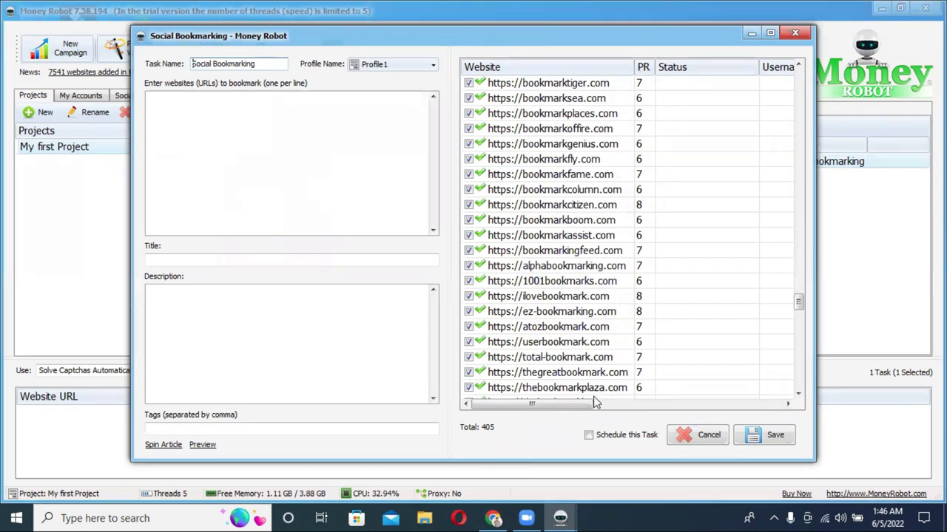
pyautogui.moveTo(579, 408); pyautogui.dragTo(491, 405)
pyautogui.scroll(-20, 639, 251)
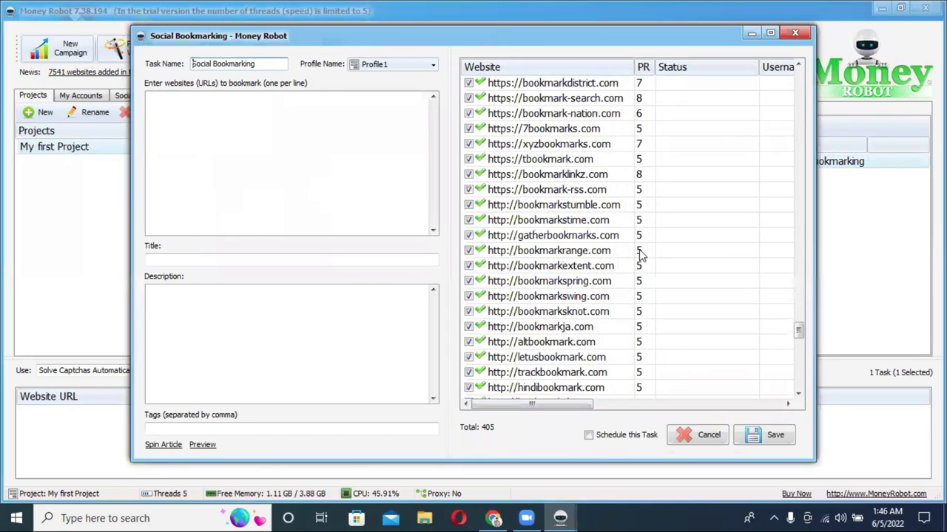
pyautogui.scroll(-5, 641, 255)
pyautogui.scroll(20, 641, 260)
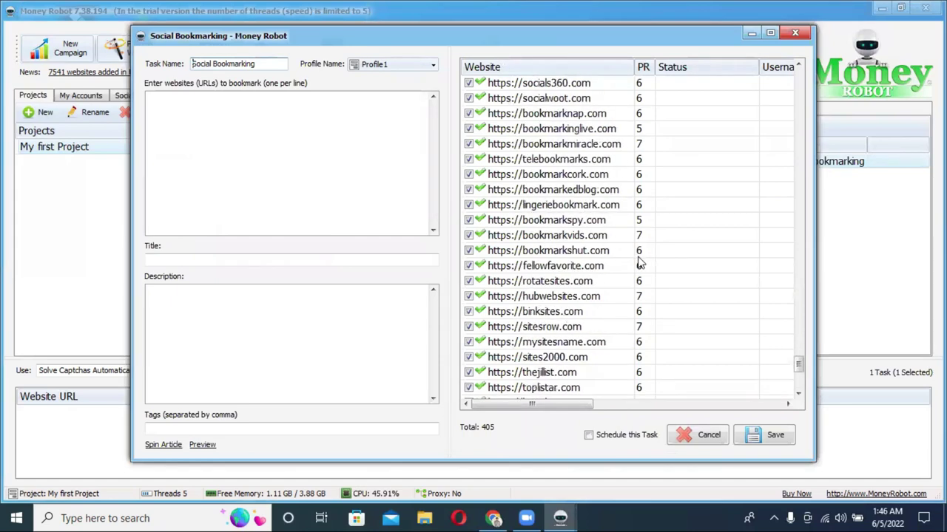
pyautogui.scroll(5, 641, 266)
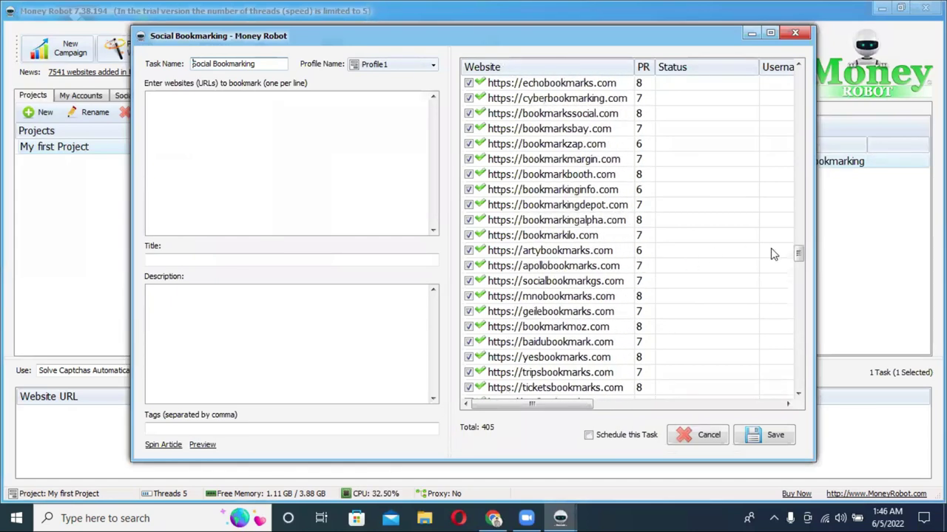
pyautogui.moveTo(798, 253); pyautogui.dragTo(795, 77)
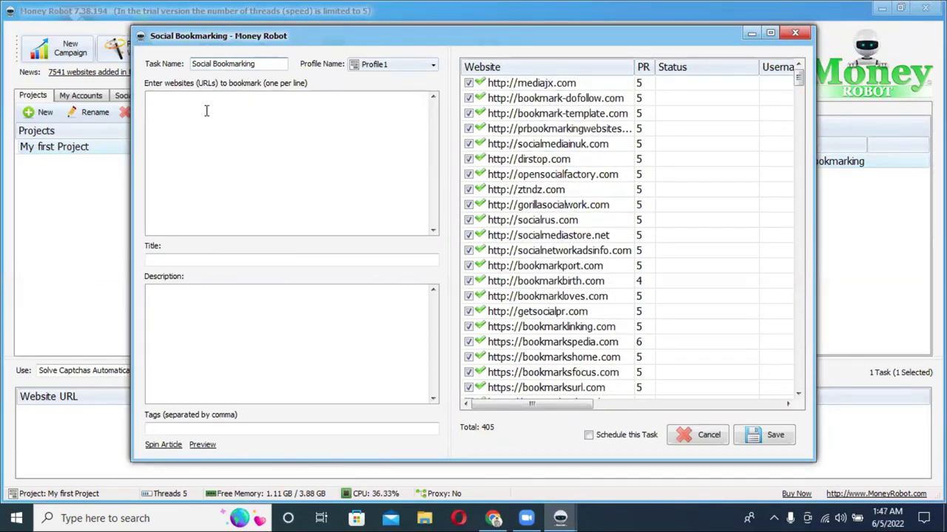
pyautogui.doubleClick(223, 62)
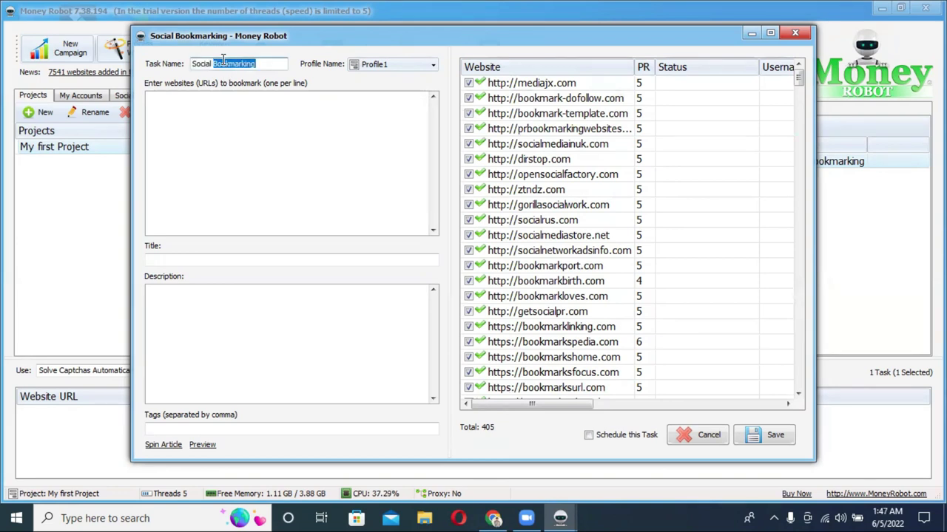
pyautogui.click(223, 62)
# Step: Switch to Chrome, open chowdhuryfresh.ca in a new tab, and copy its address
pyautogui.click(185, 116)
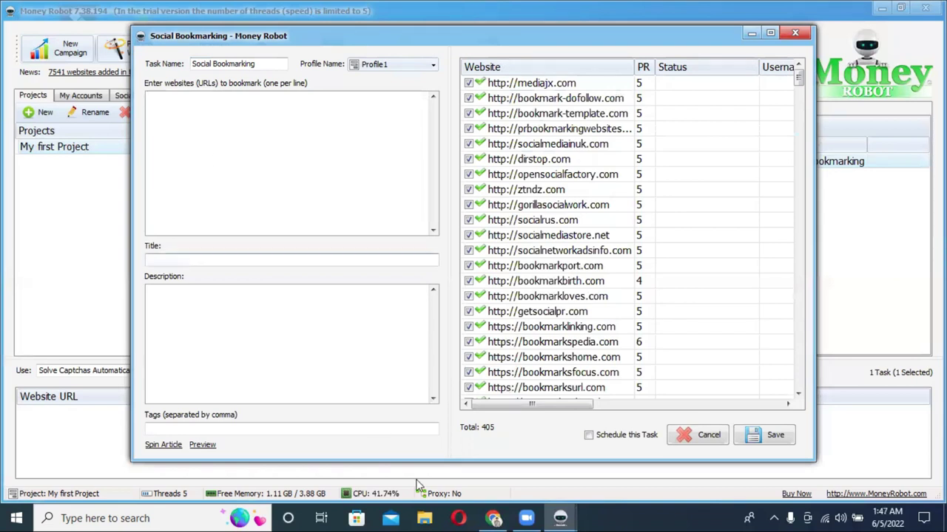
pyautogui.click(493, 518)
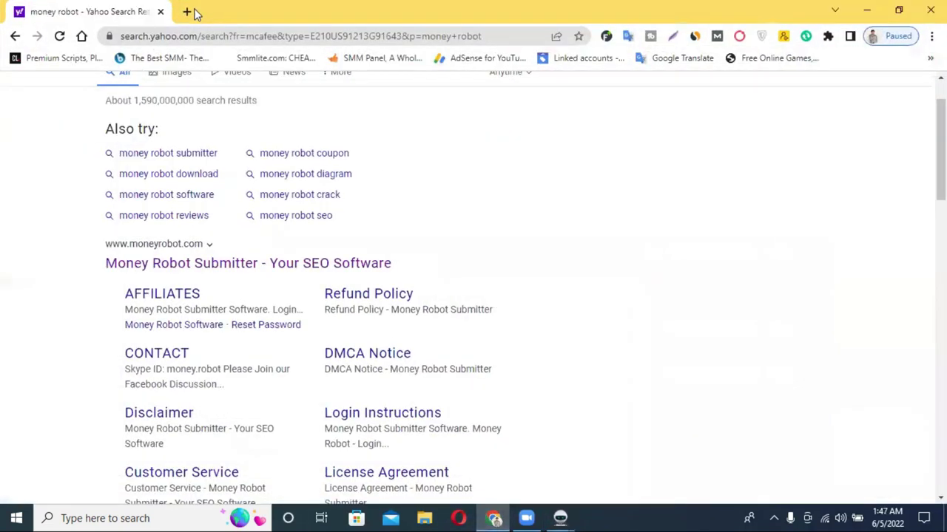
pyautogui.click(185, 12)
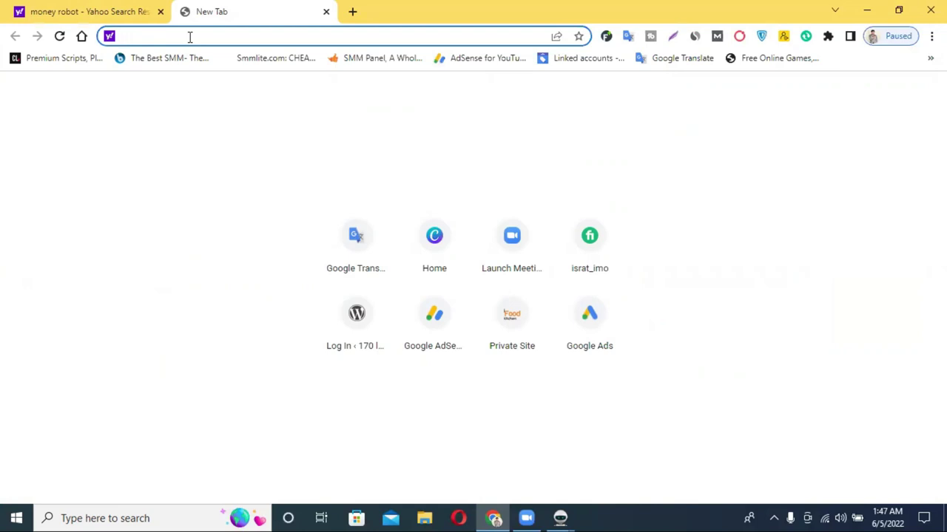
pyautogui.write('c')
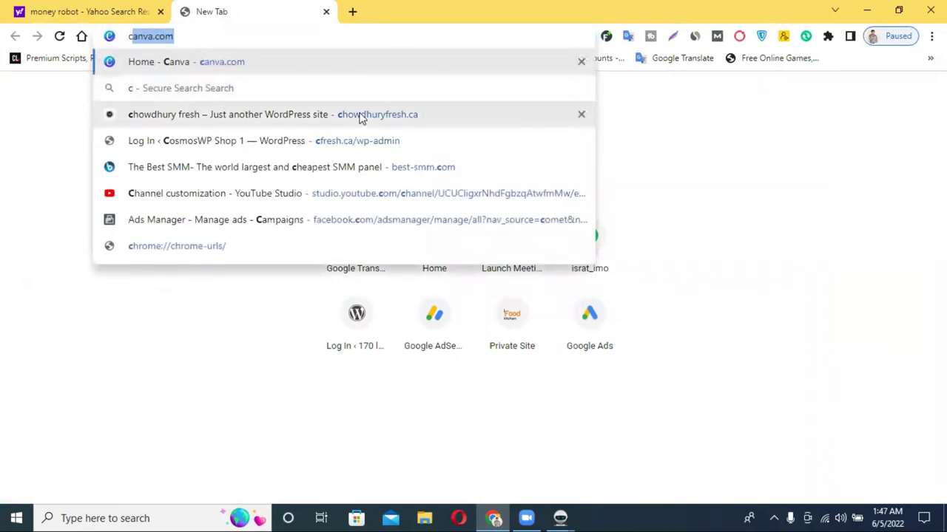
pyautogui.click(404, 117)
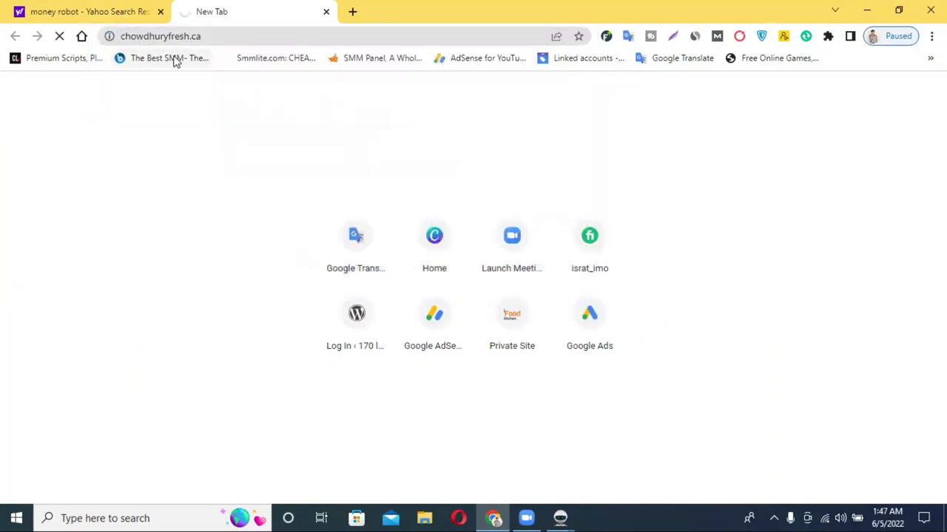
pyautogui.rightClick(220, 36)
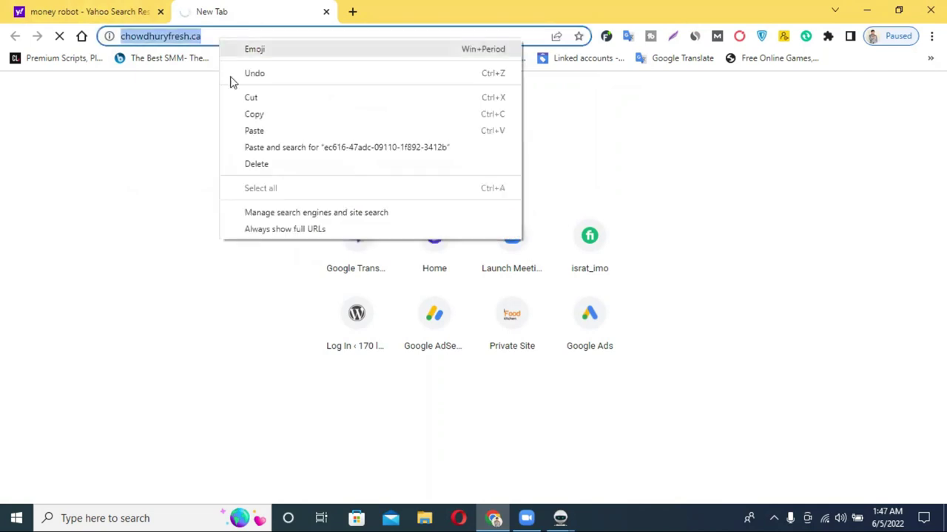
pyautogui.click(309, 115)
pyautogui.click(104, 11)
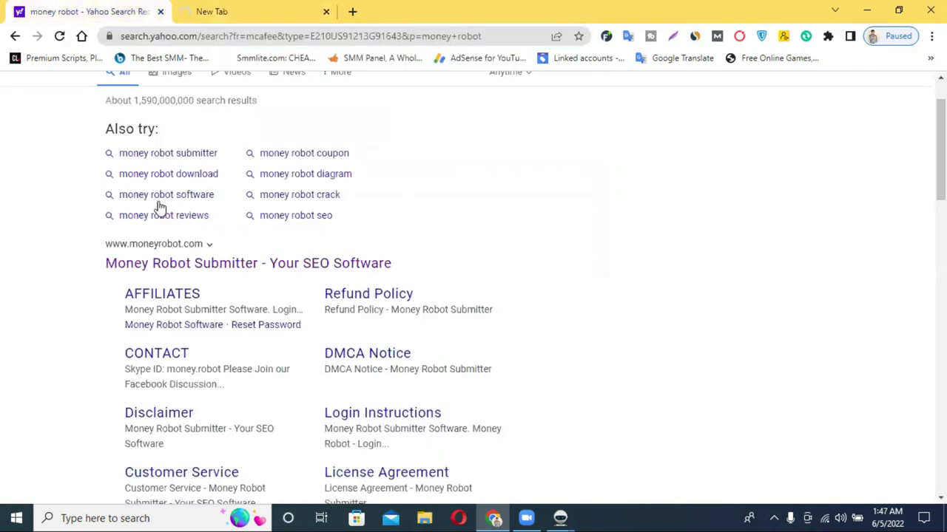
pyautogui.click(560, 517)
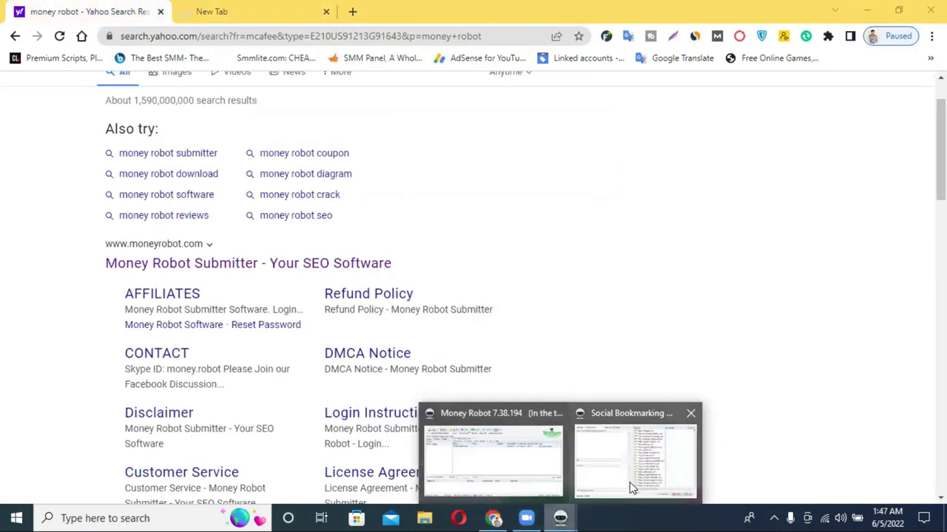
pyautogui.click(631, 460)
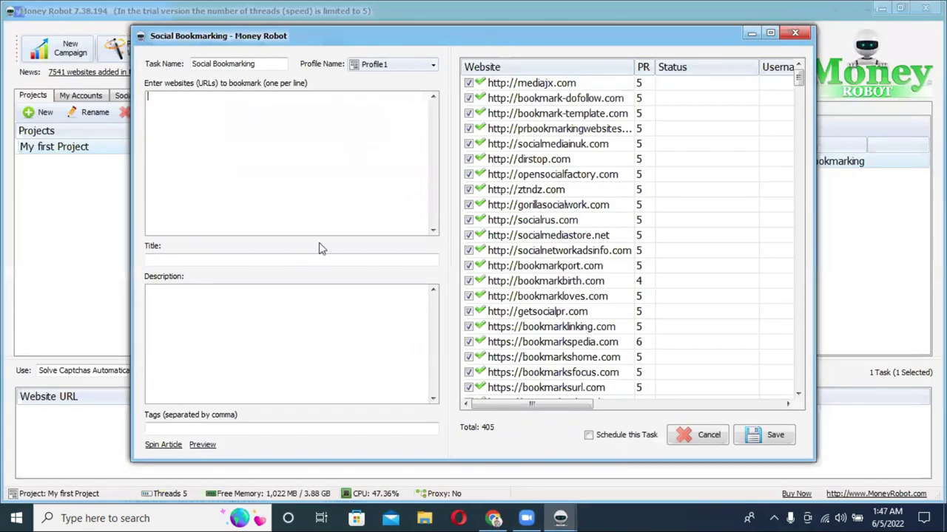
pyautogui.rightClick(202, 117)
pyautogui.click(239, 167)
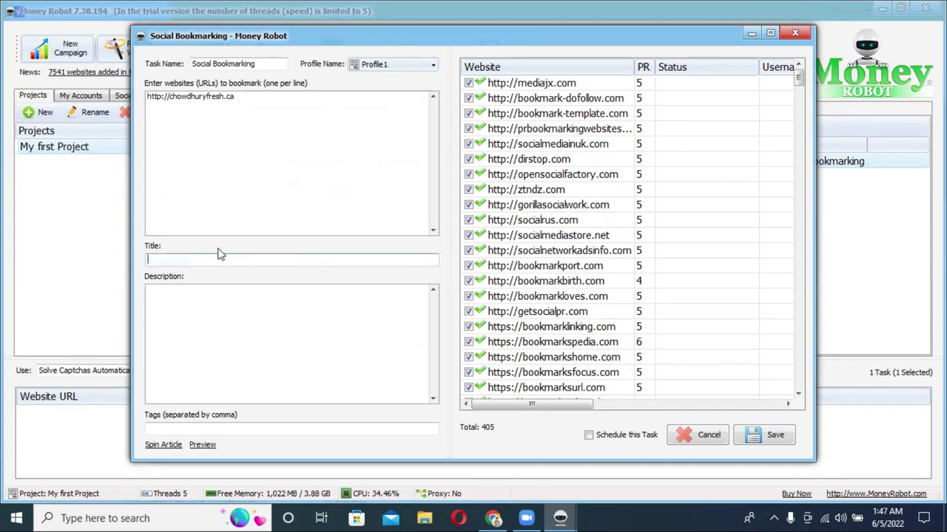
# Step: Switch to Chrome and close the chowdhuryfresh.ca tab, returning to the Yahoo search results for "money robot"
pyautogui.click(492, 518)
pyautogui.moveTo(85, 261); pyautogui.dragTo(619, 241)
pyautogui.click(249, 11)
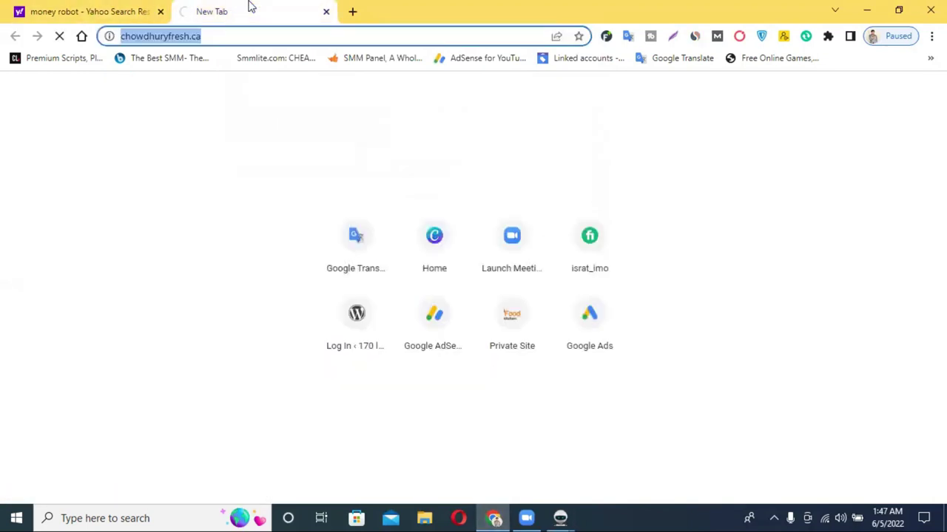
pyautogui.click(326, 11)
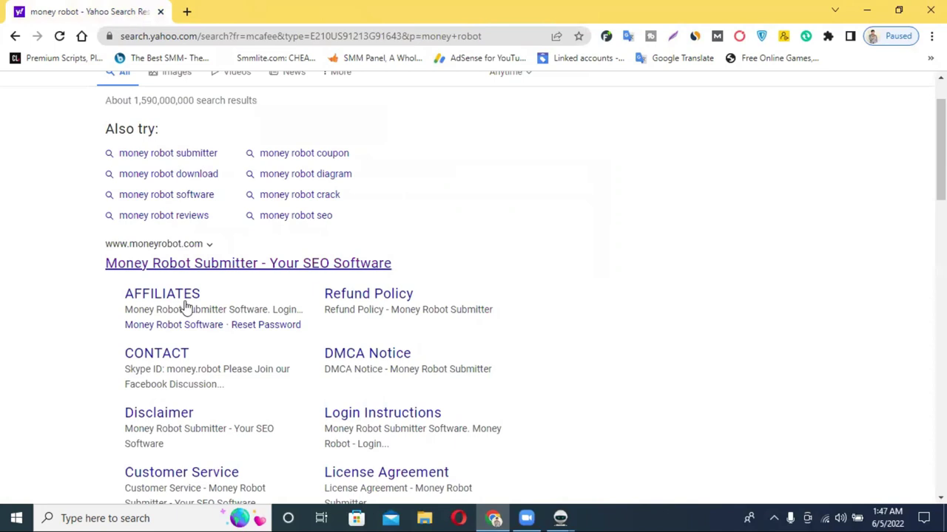
# Step: Copy "SEO Software" from the Money Robot search result and set the Social Bookmarking task's title to "best SEO Software tools"
pyautogui.moveTo(406, 271); pyautogui.dragTo(305, 267)
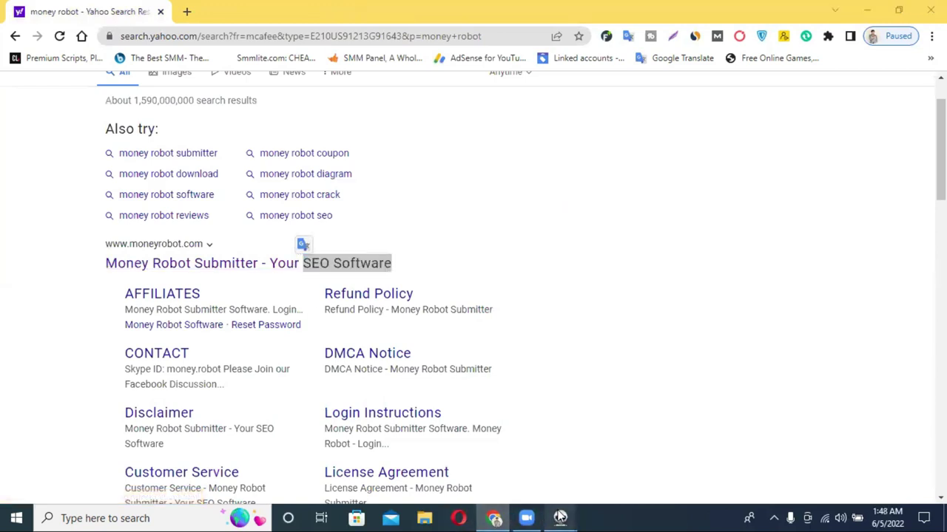
pyautogui.moveTo(560, 518)
pyautogui.click(613, 465)
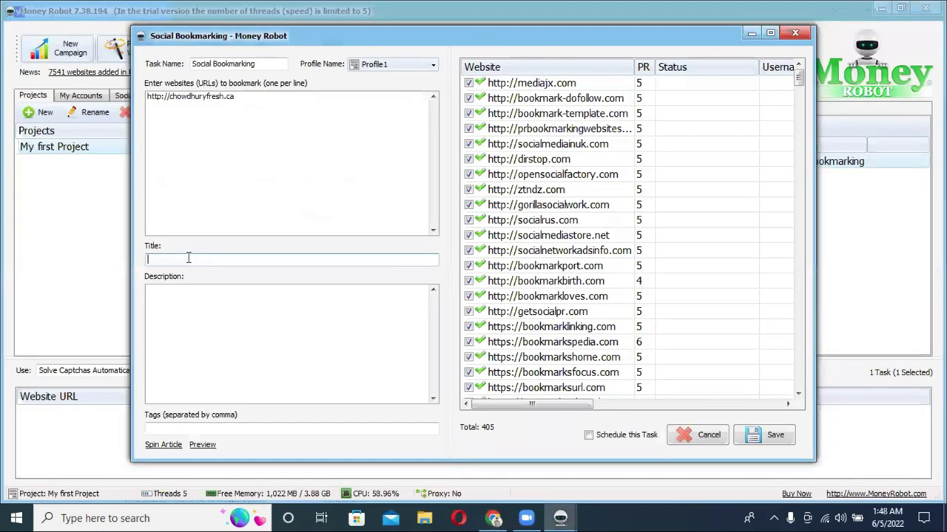
pyautogui.hotkey('ctrl', 'v')
pyautogui.write('best')
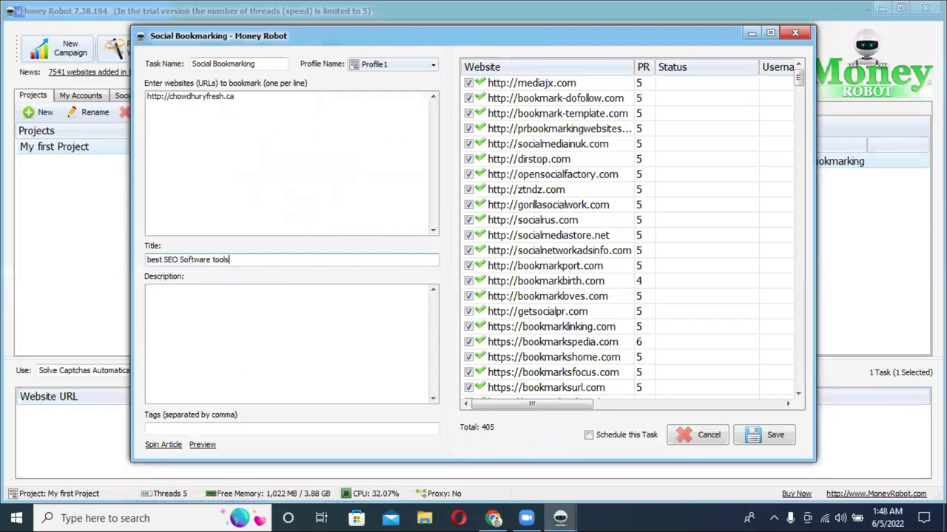
# Step: Switch to Chrome and look through the "money robot" search results for text to use as the bookmark description
pyautogui.click(231, 297)
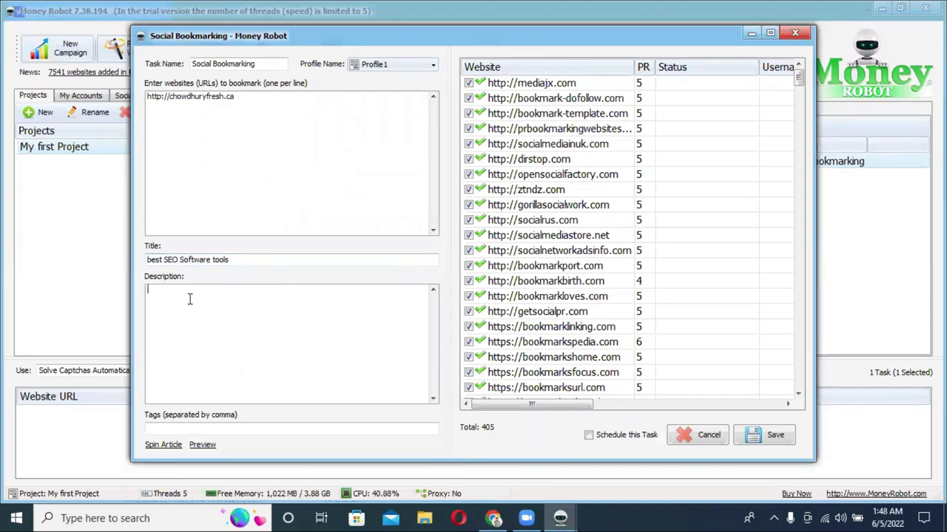
pyautogui.click(492, 518)
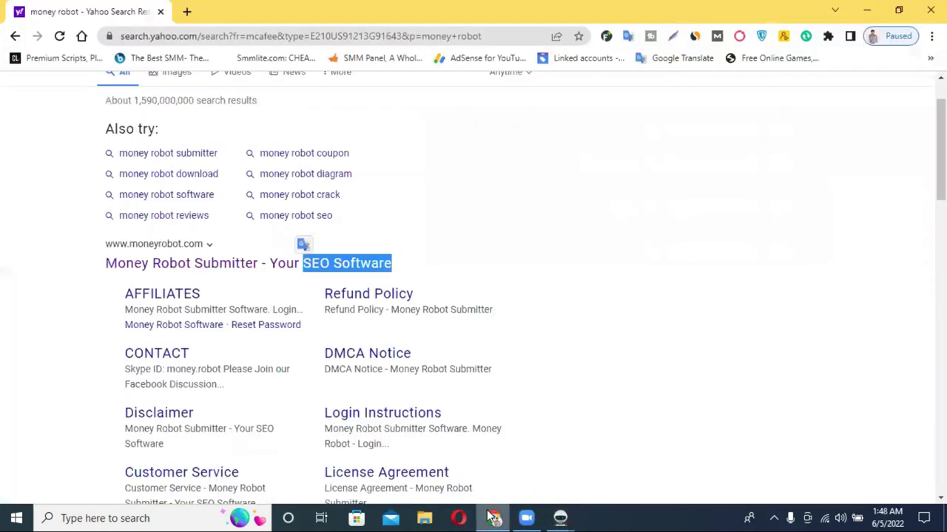
pyautogui.scroll(-6, 185, 303)
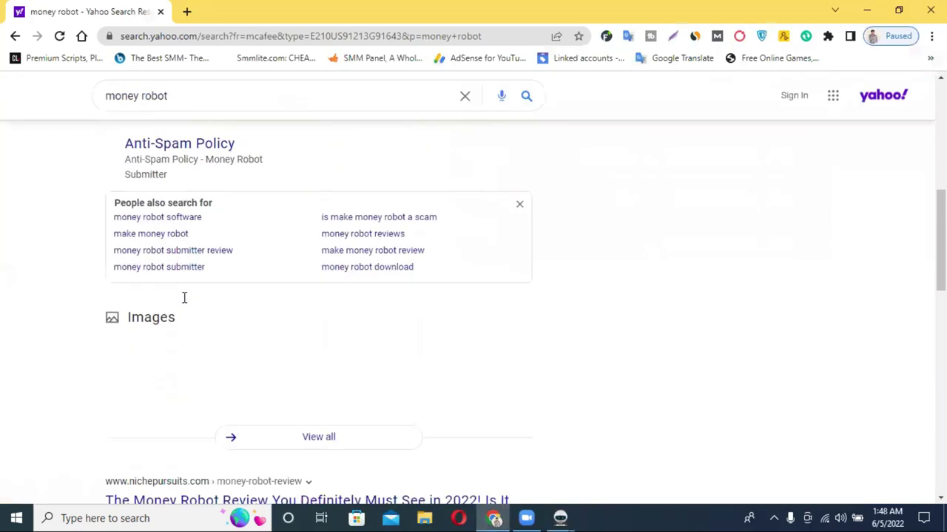
pyautogui.scroll(-2, 184, 297)
pyautogui.scroll(5, 188, 297)
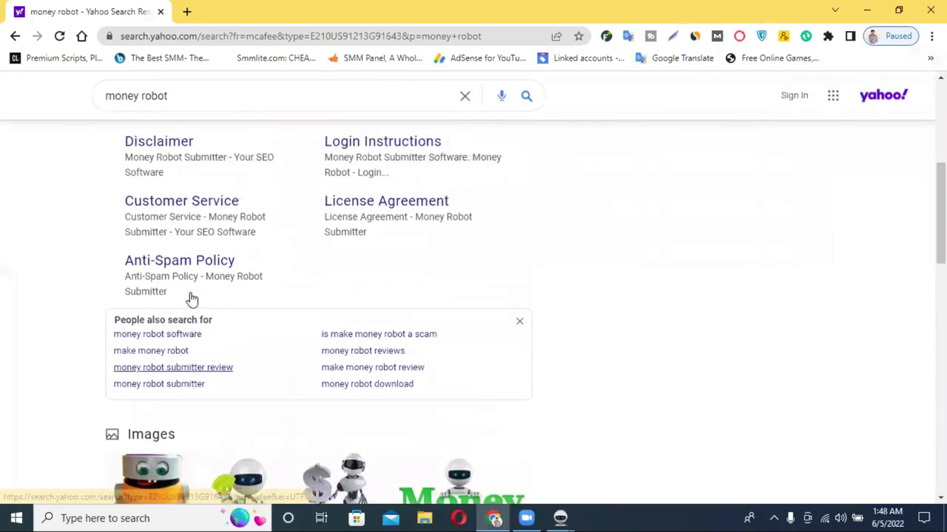
pyautogui.scroll(-4, 191, 296)
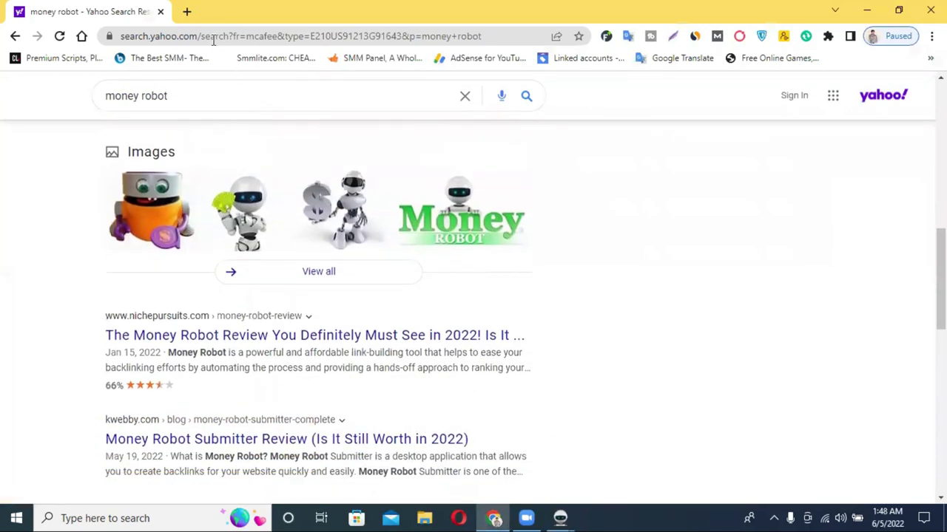
# Step: Search for aliexpress in a new tab, open the official AliExpress site, and close the search results tab
pyautogui.click(188, 12)
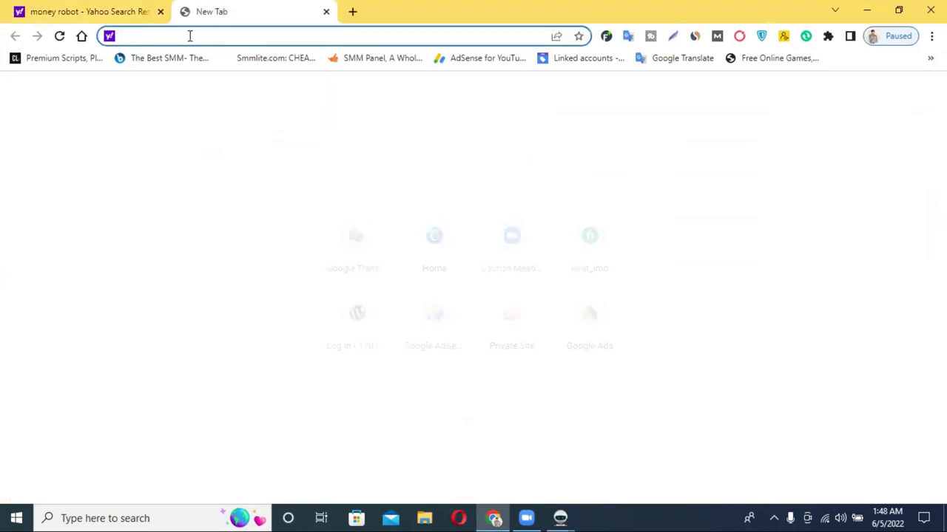
pyautogui.write('al')
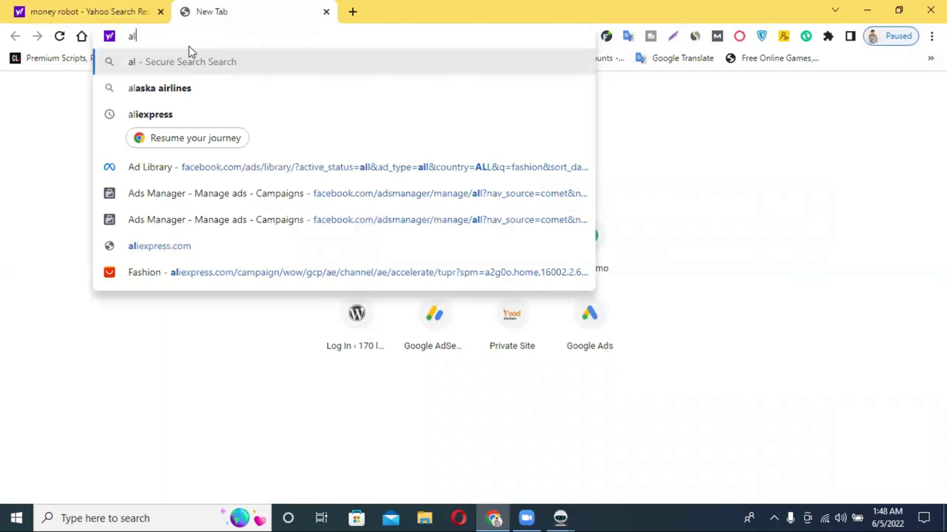
pyautogui.hotkey('ctrl', 'a')
pyautogui.press('Down')
pyautogui.press('Down')
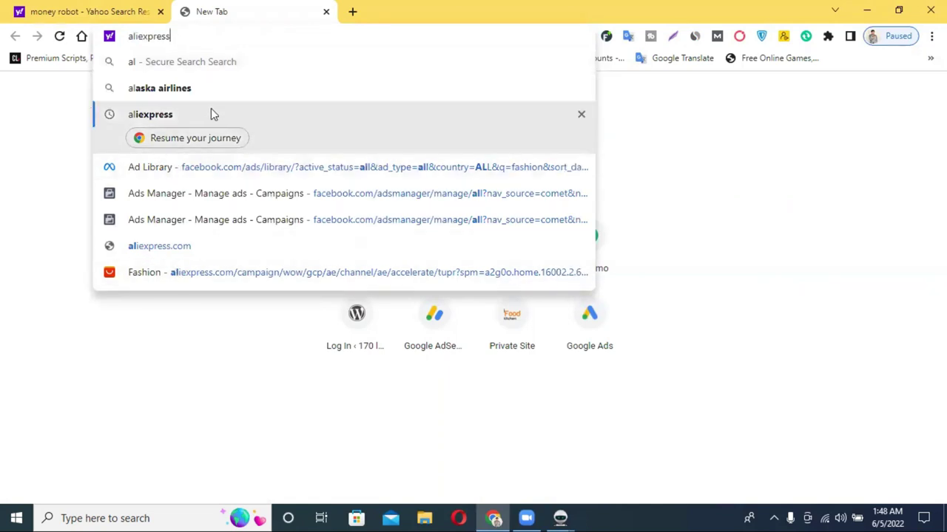
pyautogui.press('Return')
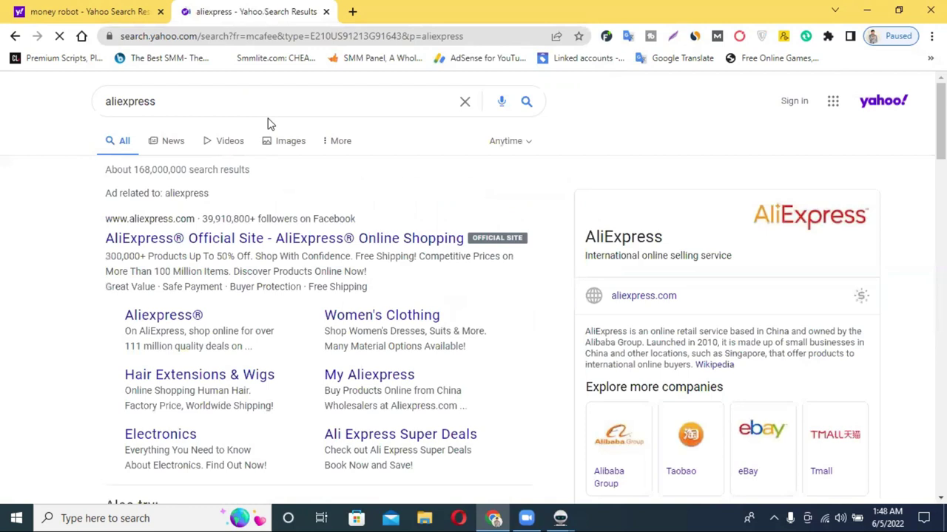
pyautogui.click(170, 239)
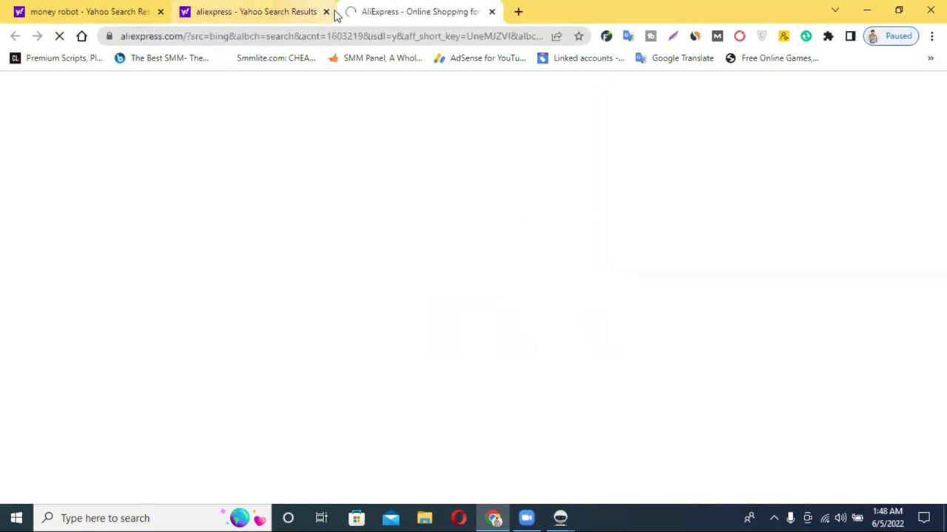
pyautogui.click(326, 12)
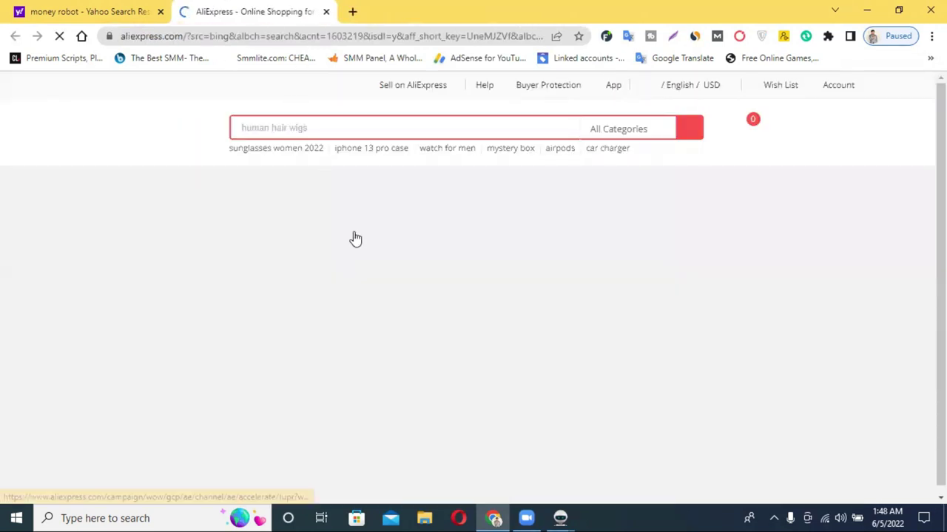
# Step: Open the product page of the 18K white gold ring from AliExpress SuperDeals, dismissing the welcome coupon
pyautogui.scroll(-5, 355, 238)
pyautogui.scroll(4, 355, 239)
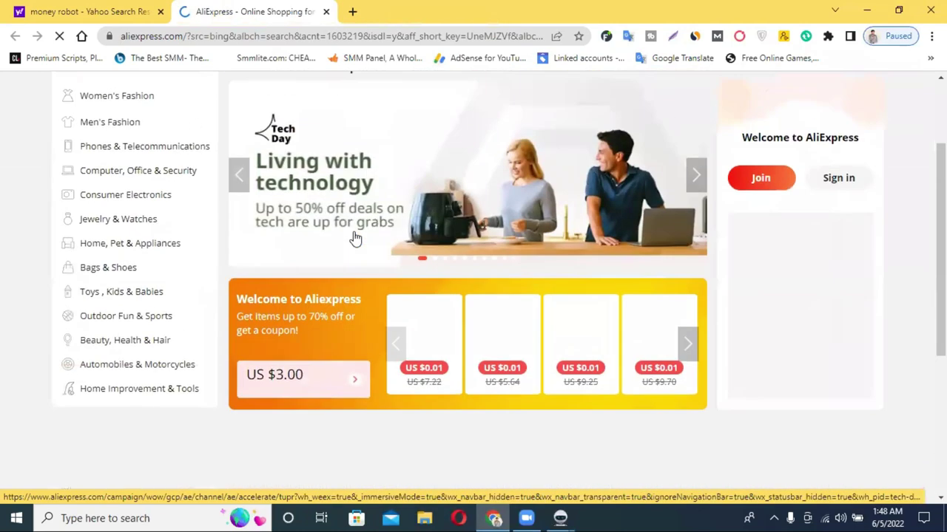
pyautogui.scroll(-4, 436, 238)
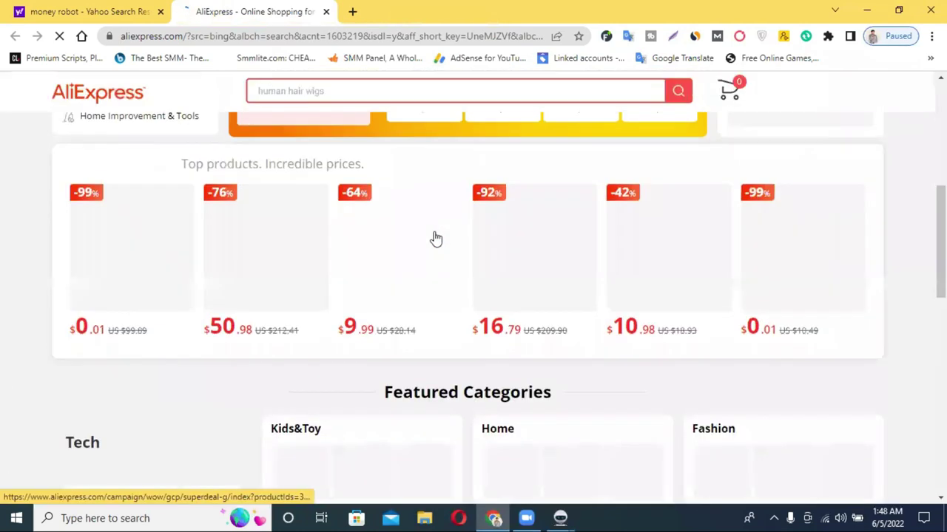
pyautogui.scroll(4, 437, 238)
pyautogui.scroll(-4, 232, 338)
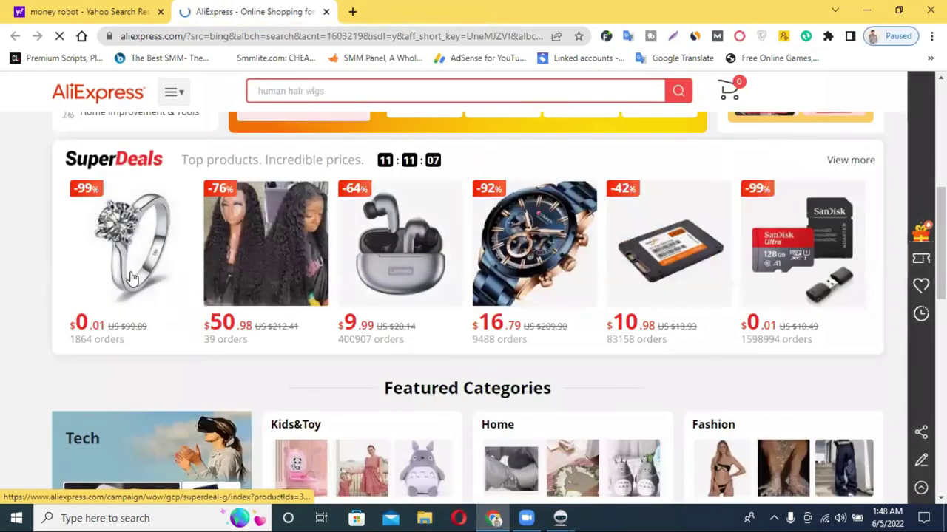
pyautogui.click(132, 278)
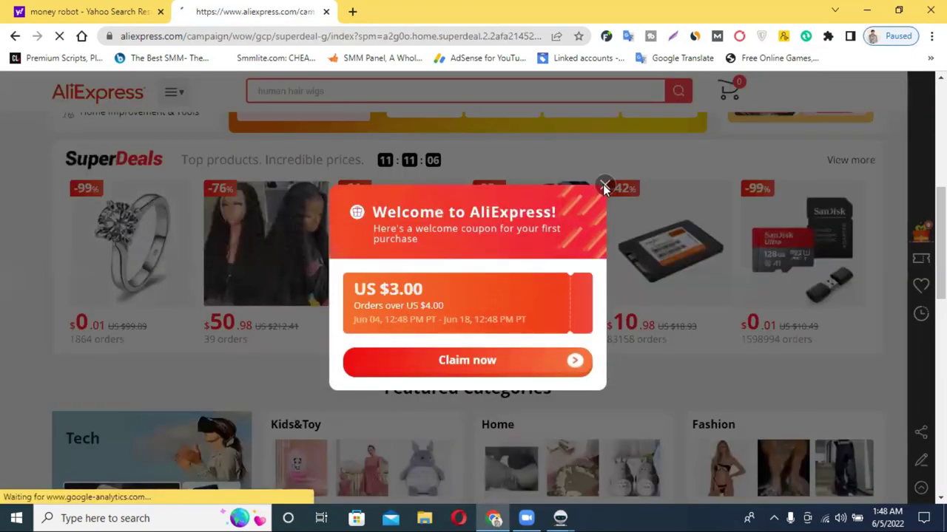
pyautogui.click(604, 186)
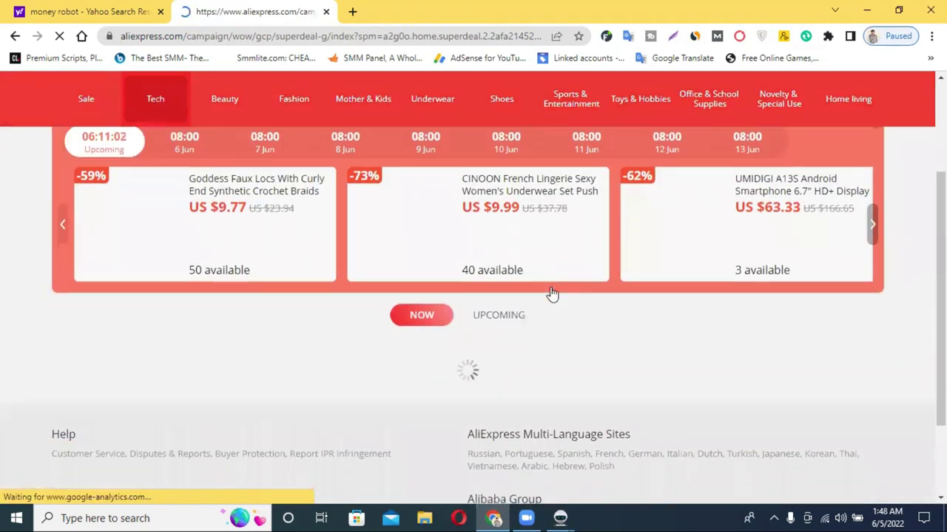
pyautogui.scroll(-2, 551, 294)
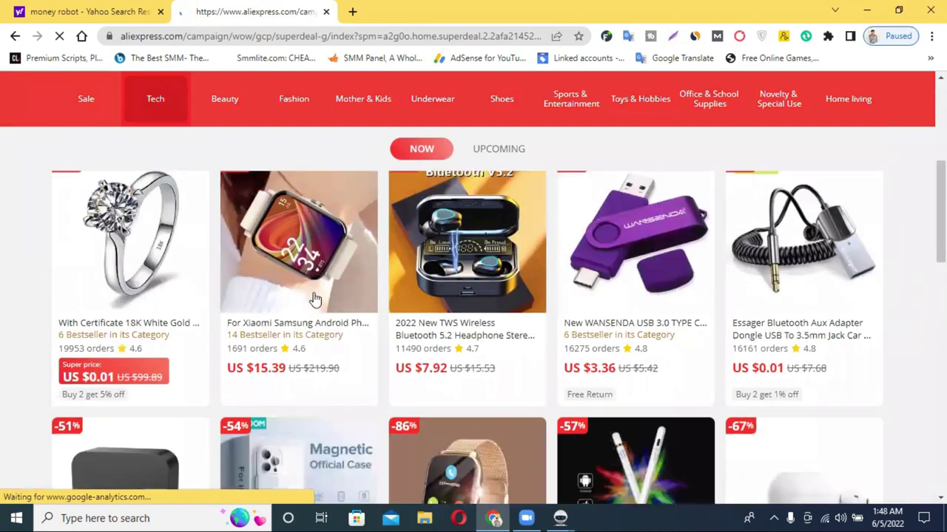
pyautogui.click(122, 331)
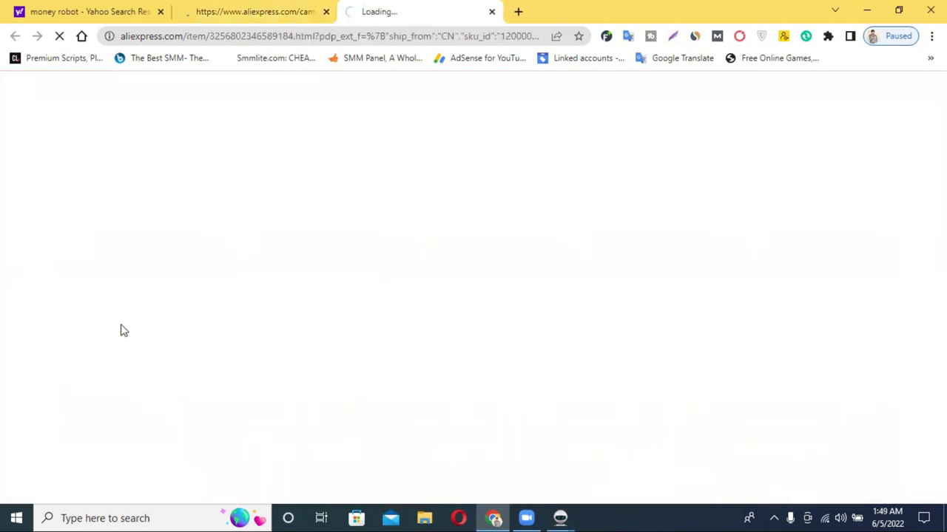
pyautogui.click(262, 11)
pyautogui.click(384, 12)
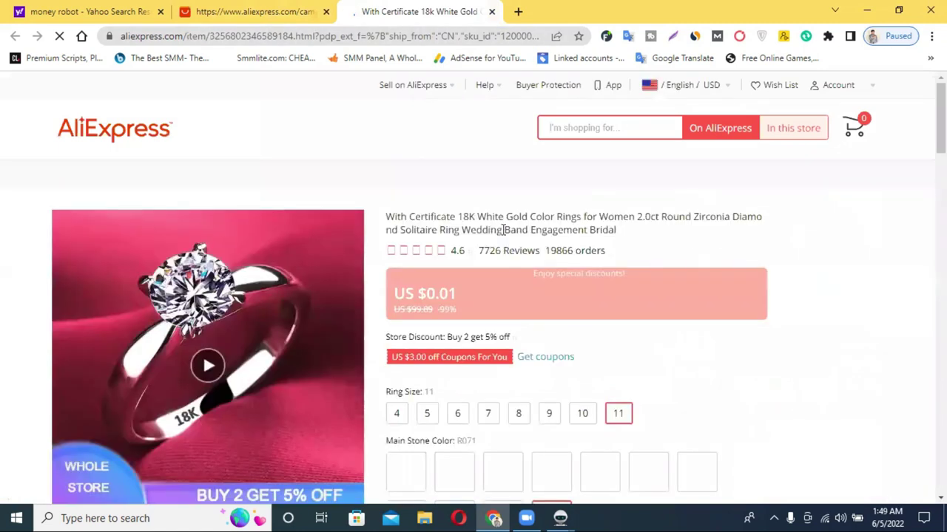
# Step: Look through the ring's product page, including its description and photos
pyautogui.scroll(-10, 511, 254)
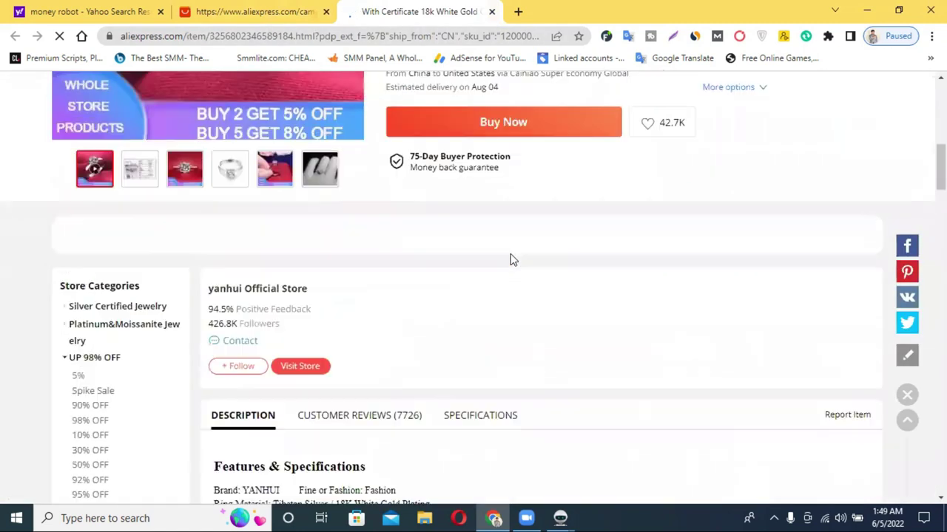
pyautogui.scroll(-20, 511, 253)
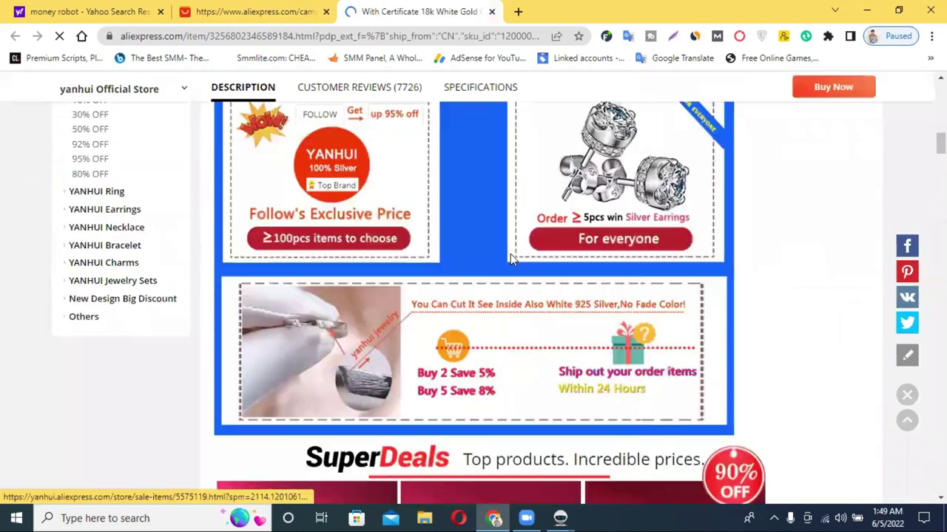
pyautogui.scroll(-15, 511, 254)
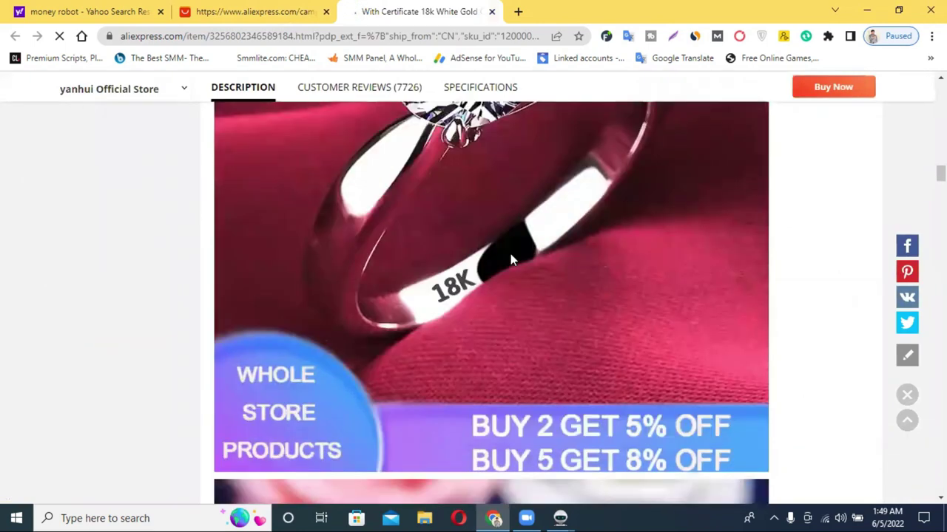
pyautogui.scroll(-15, 510, 259)
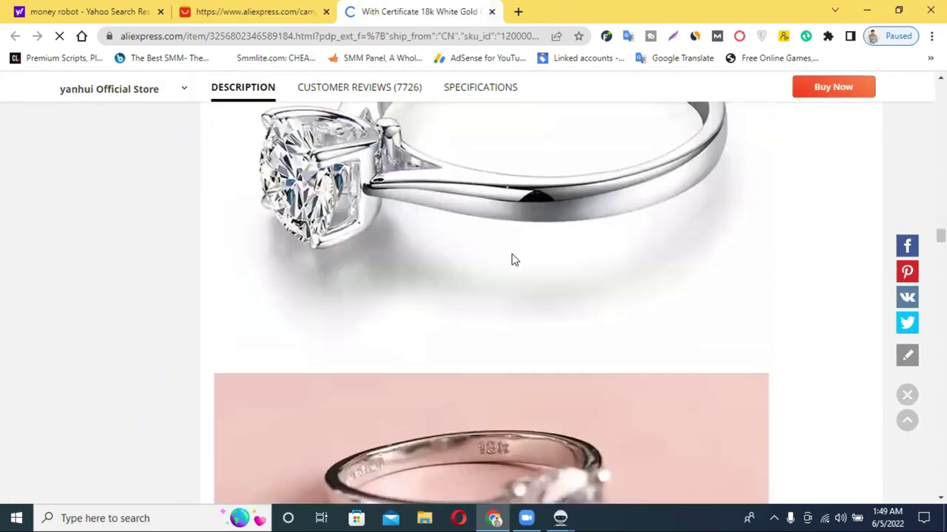
pyautogui.scroll(-10, 514, 264)
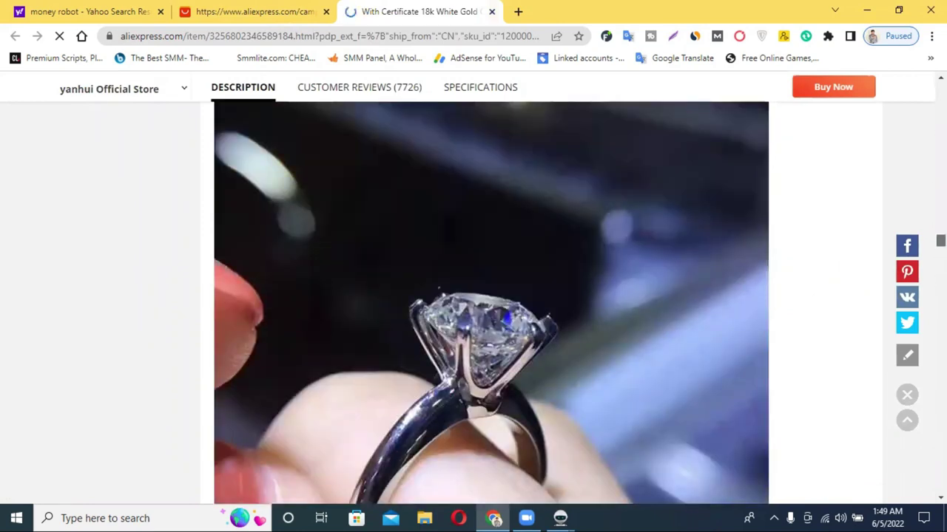
pyautogui.scroll(-5, 491, 302)
pyautogui.scroll(-20, 491, 303)
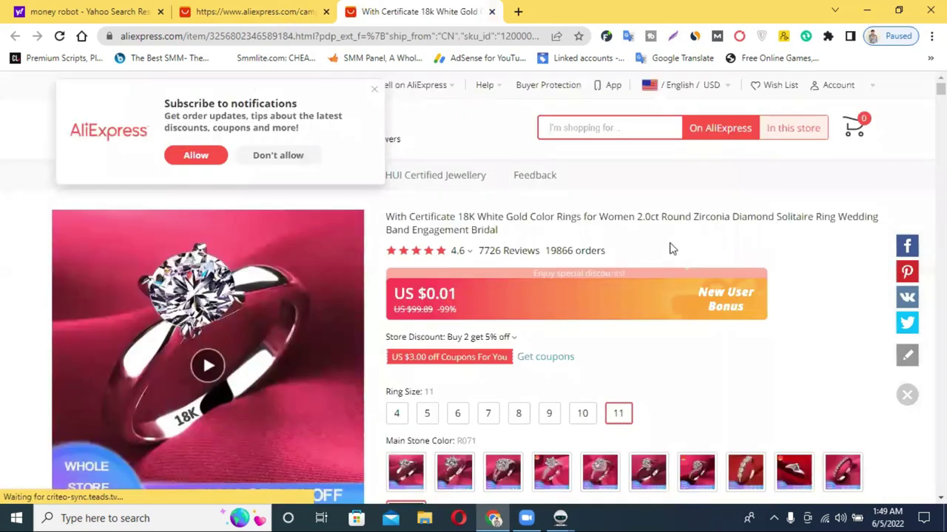
# Step: Copy the ring's full product title and paste it as the description in Money Robot's Social Bookmarking window
pyautogui.tripleClick(465, 219)
pyautogui.rightClick(464, 216)
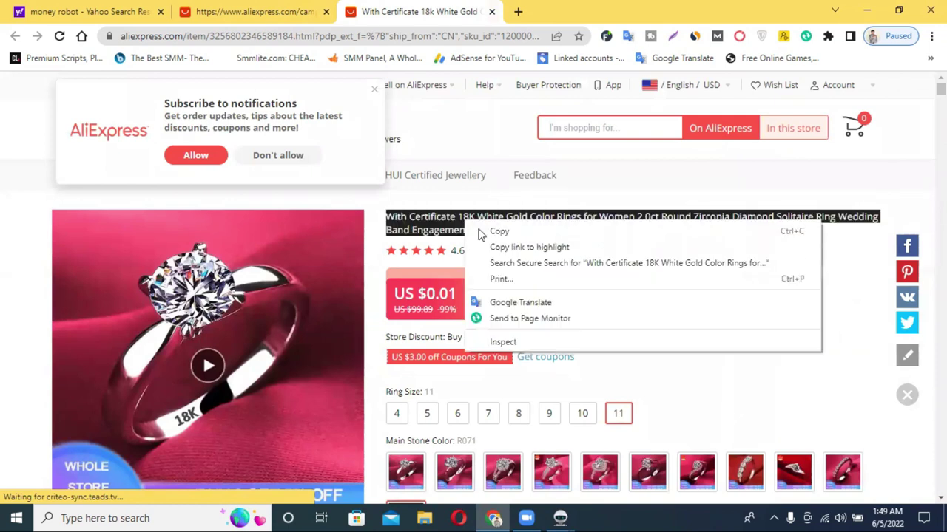
pyautogui.click(509, 230)
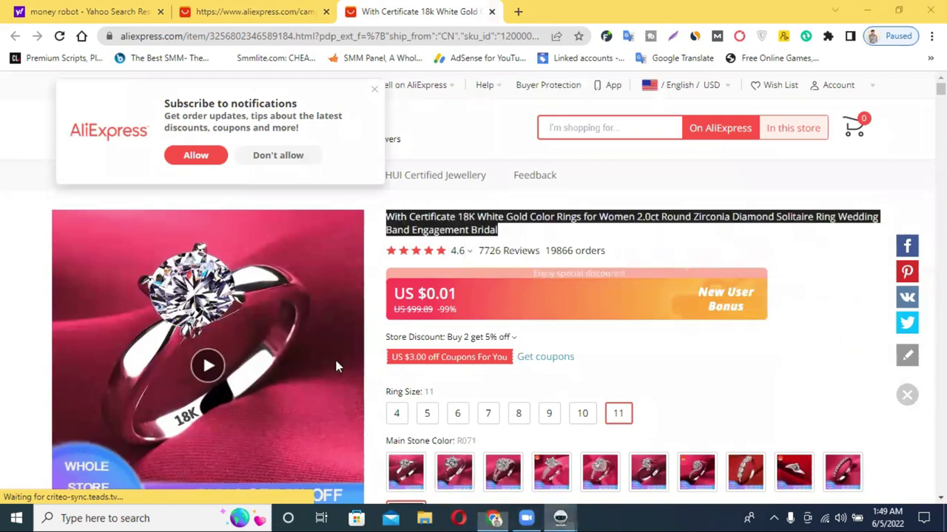
pyautogui.moveTo(560, 517)
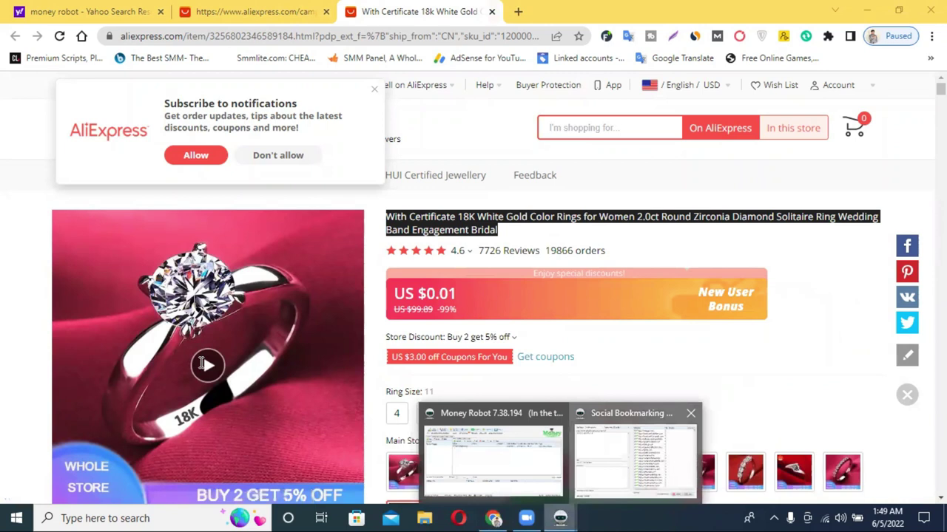
pyautogui.click(605, 468)
pyautogui.hotkey('ctrl', 'v')
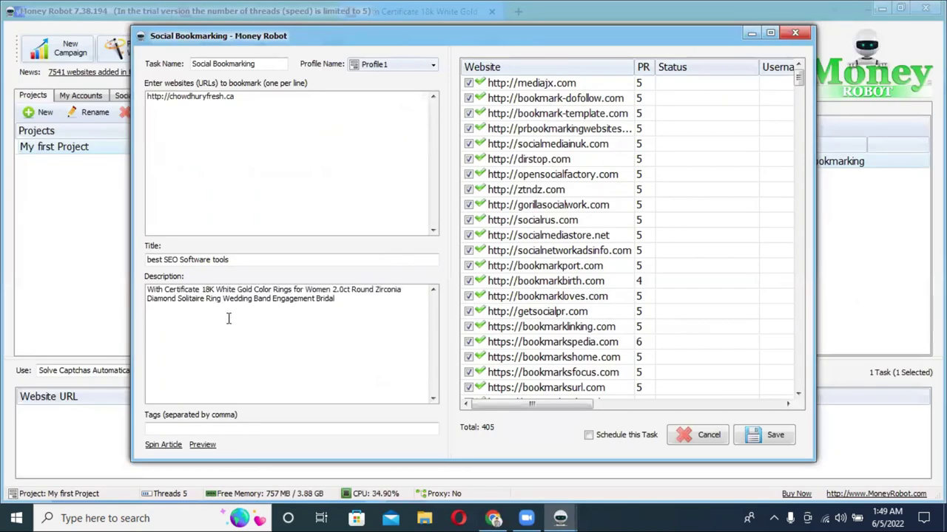
# Step: Copy "best SEO Softwar" from the task's title and paste it as the tags
pyautogui.click(168, 430)
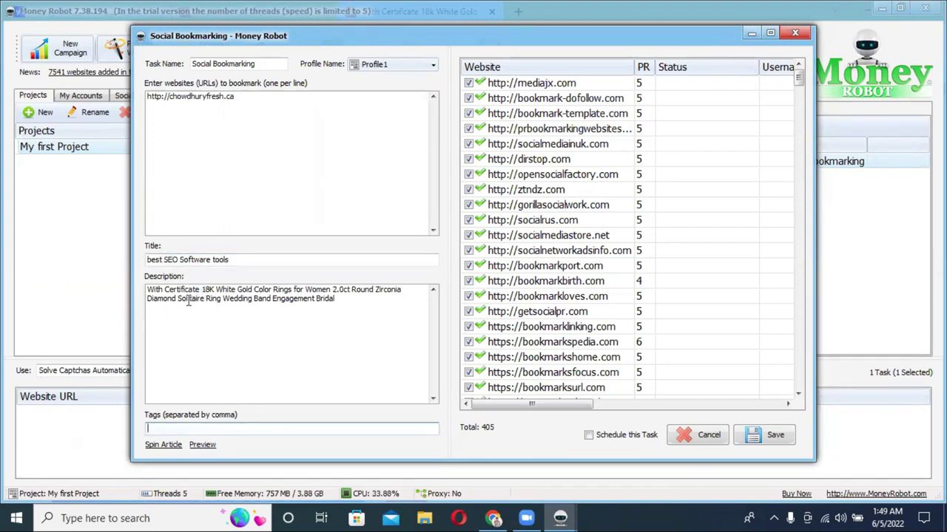
pyautogui.doubleClick(218, 259)
pyautogui.click(169, 260)
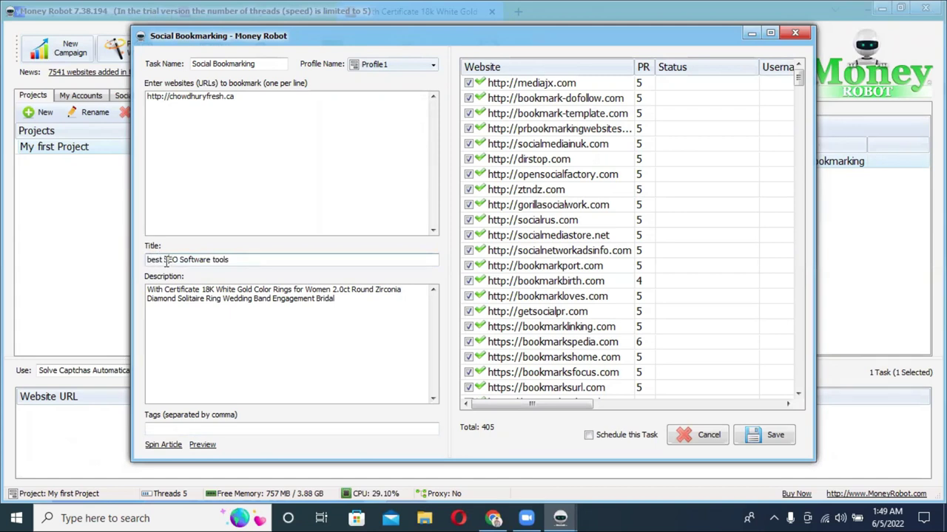
pyautogui.moveTo(148, 260); pyautogui.dragTo(212, 263)
pyautogui.click(175, 430)
pyautogui.hotkey('ctrl', 'v')
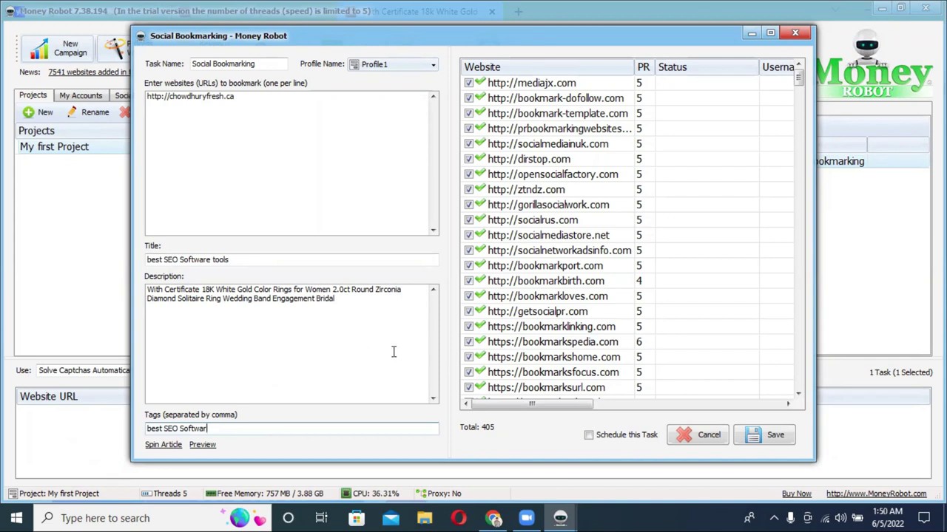
# Step: Save the Social Bookmarking task and start running it
pyautogui.click(762, 436)
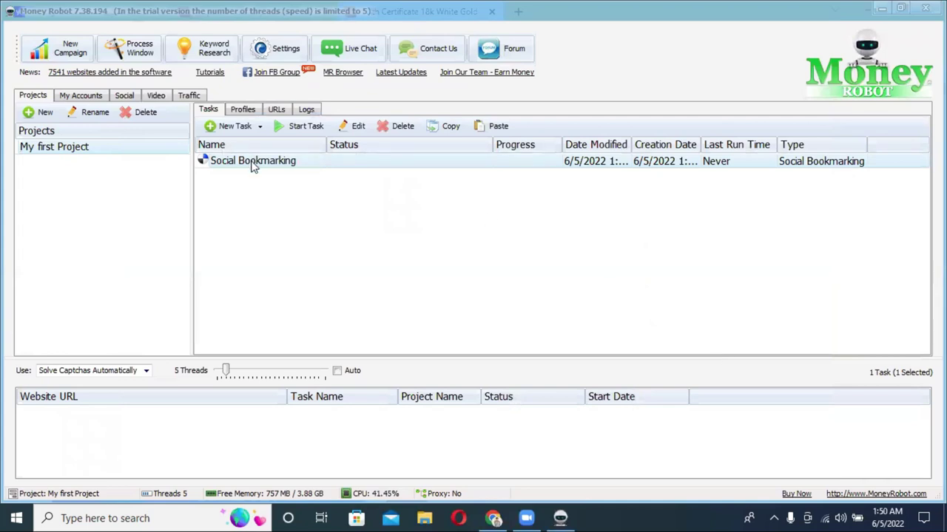
pyautogui.click(302, 132)
pyautogui.click(287, 127)
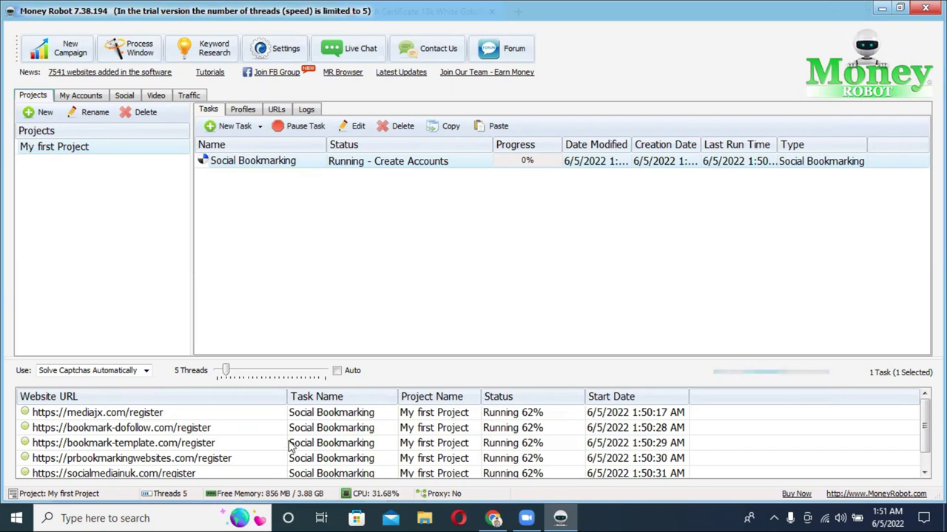
pyautogui.scroll(-1, 292, 446)
pyautogui.scroll(1, 327, 426)
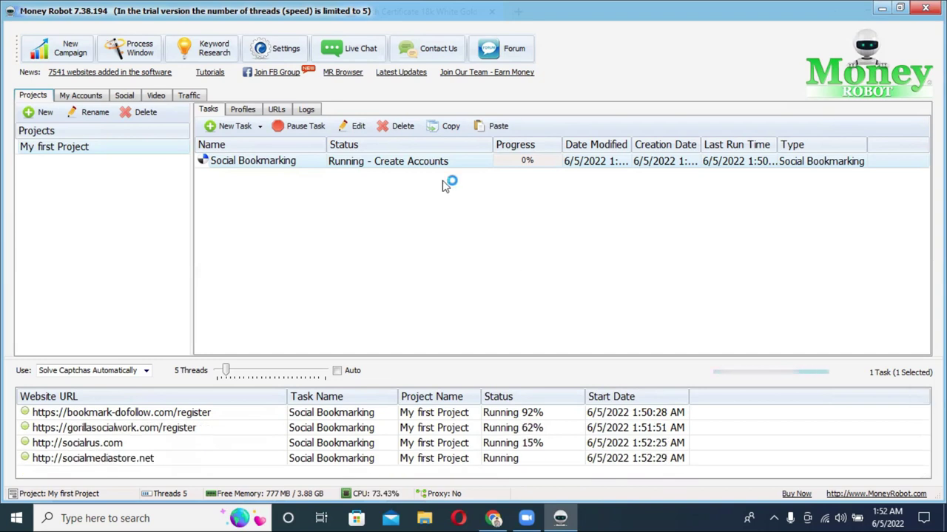
# Step: Examine the running task's website list, including each site's registration status, username, email and URL details
pyautogui.doubleClick(425, 165)
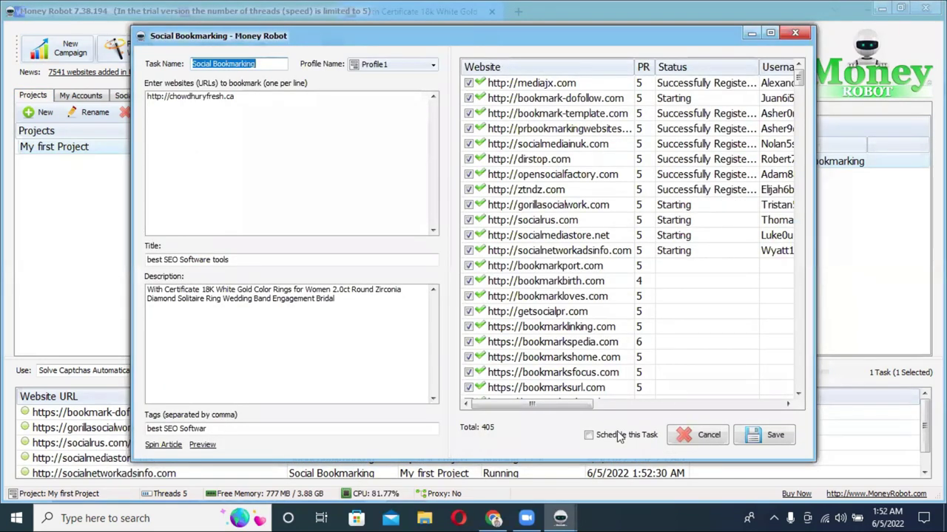
pyautogui.click(795, 32)
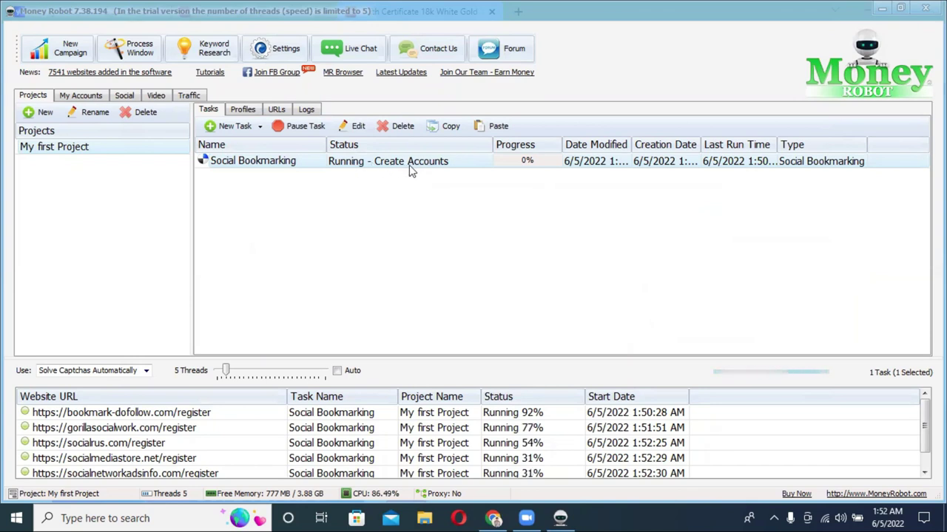
pyautogui.doubleClick(446, 165)
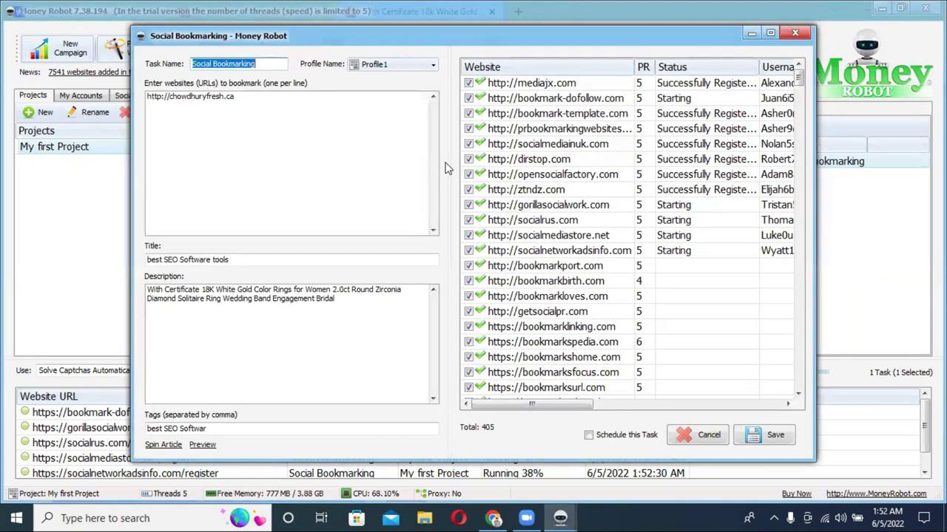
pyautogui.moveTo(530, 405); pyautogui.dragTo(552, 406)
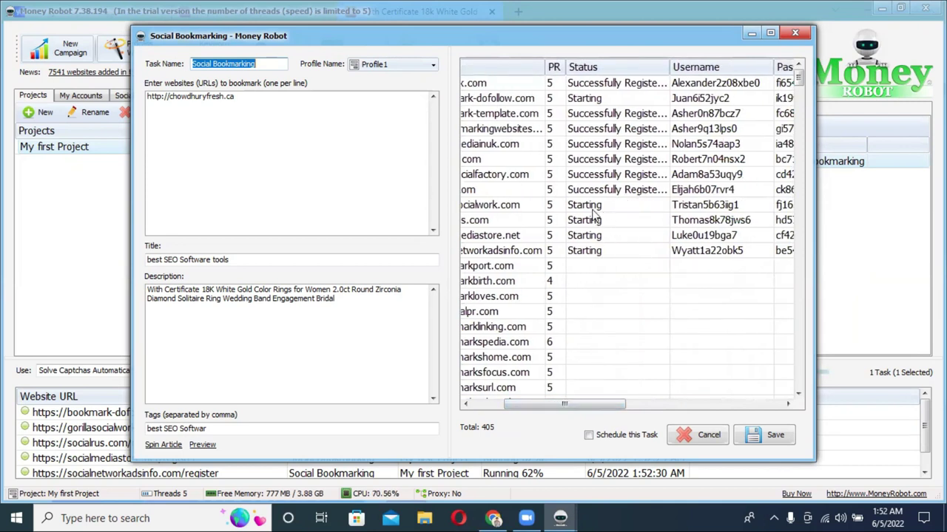
pyautogui.moveTo(615, 406); pyautogui.dragTo(732, 401)
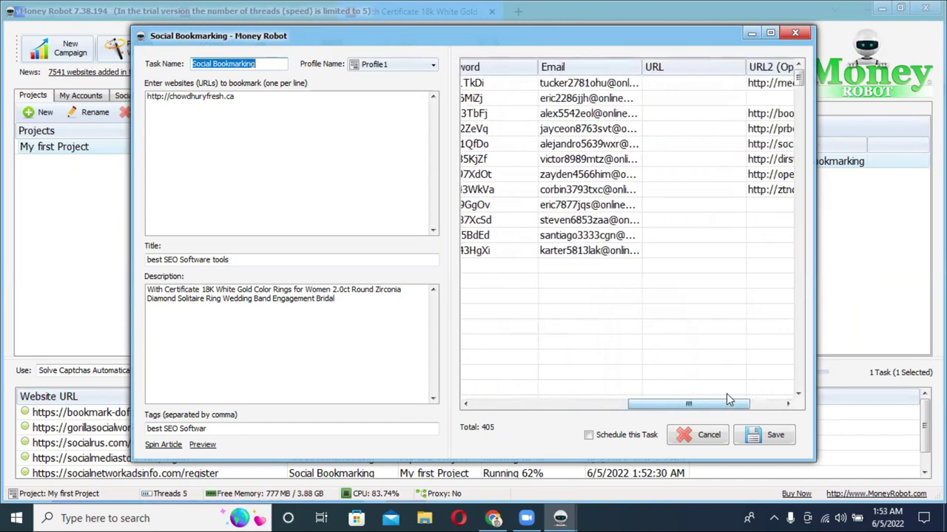
pyautogui.click(795, 34)
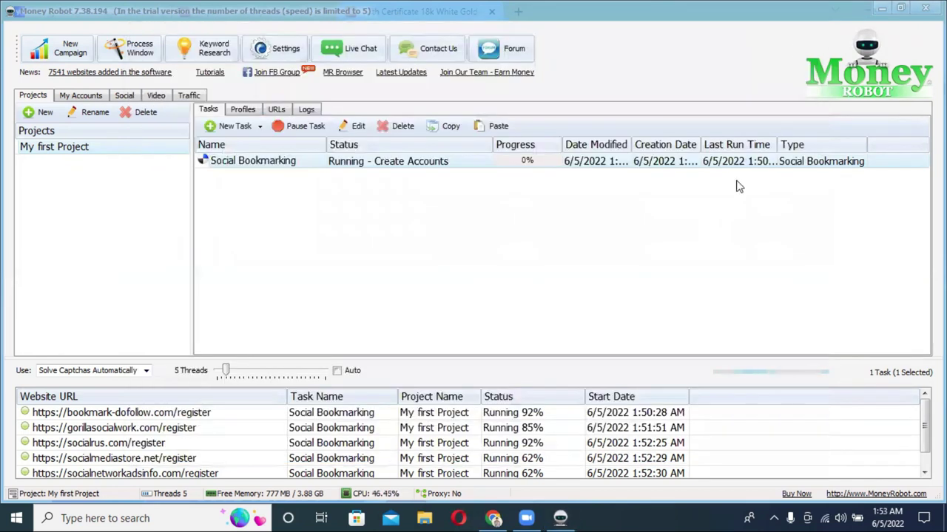
pyautogui.doubleClick(588, 166)
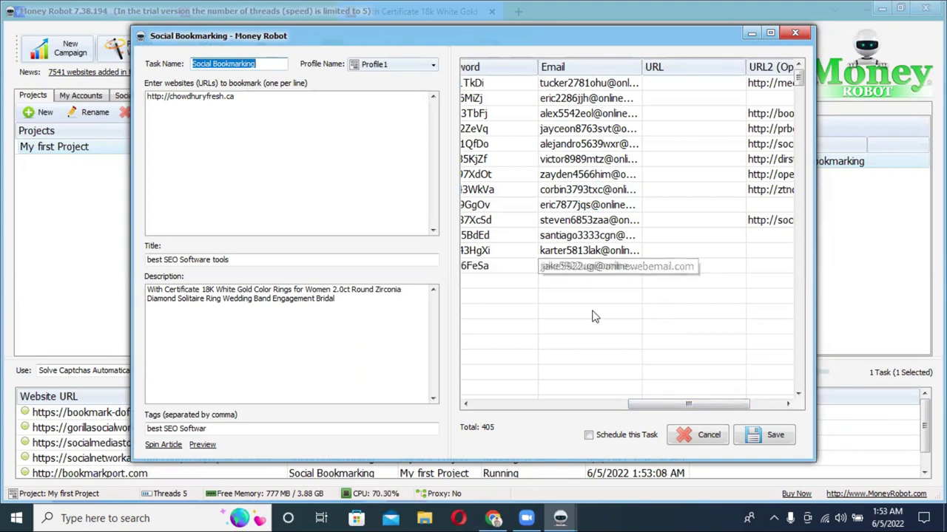
pyautogui.moveTo(654, 405); pyautogui.dragTo(545, 412)
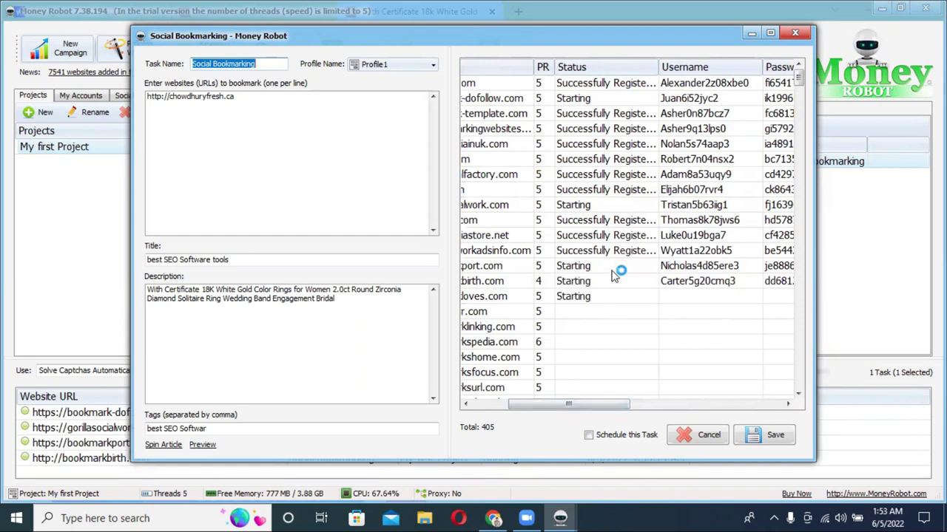
pyautogui.moveTo(601, 405); pyautogui.dragTo(534, 420)
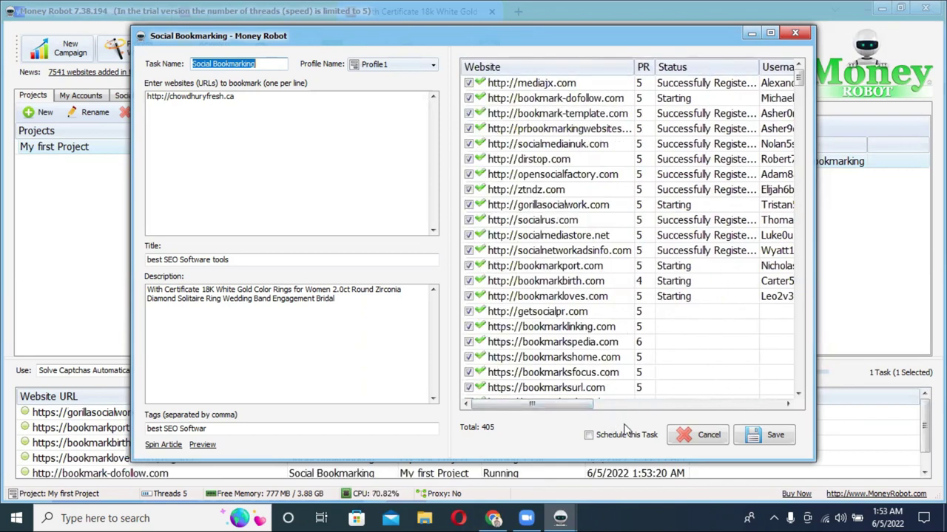
pyautogui.moveTo(582, 408); pyautogui.dragTo(590, 407)
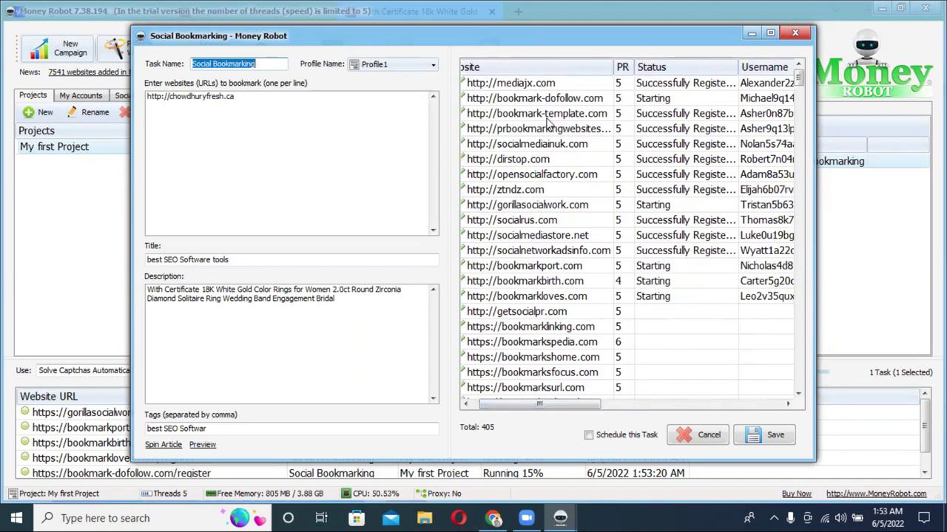
pyautogui.click(537, 86)
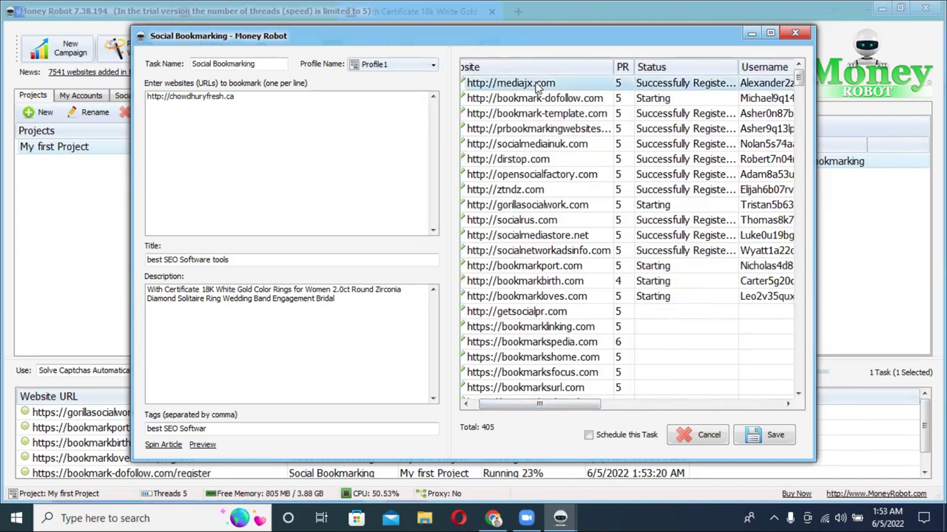
pyautogui.click(538, 85)
pyautogui.hotkey('ctrl', 'a')
pyautogui.rightClick(556, 85)
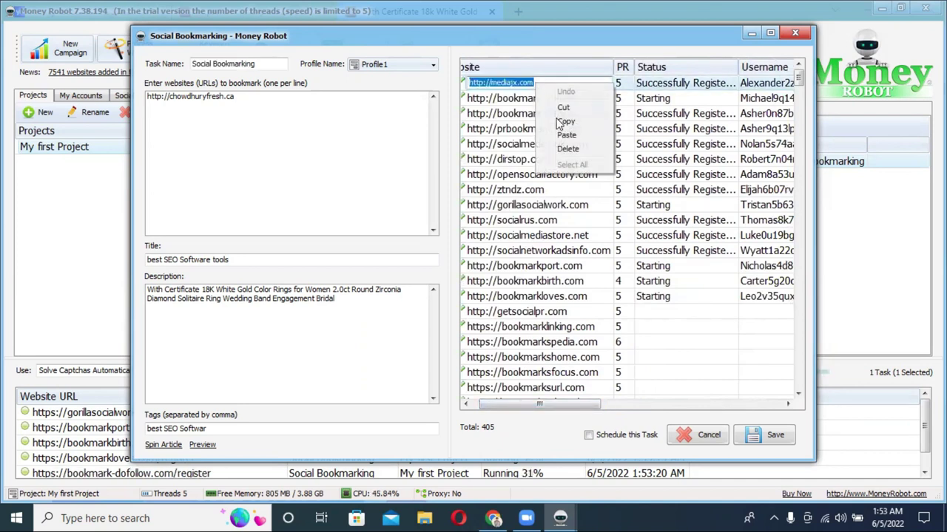
pyautogui.click(562, 121)
pyautogui.rightClick(529, 82)
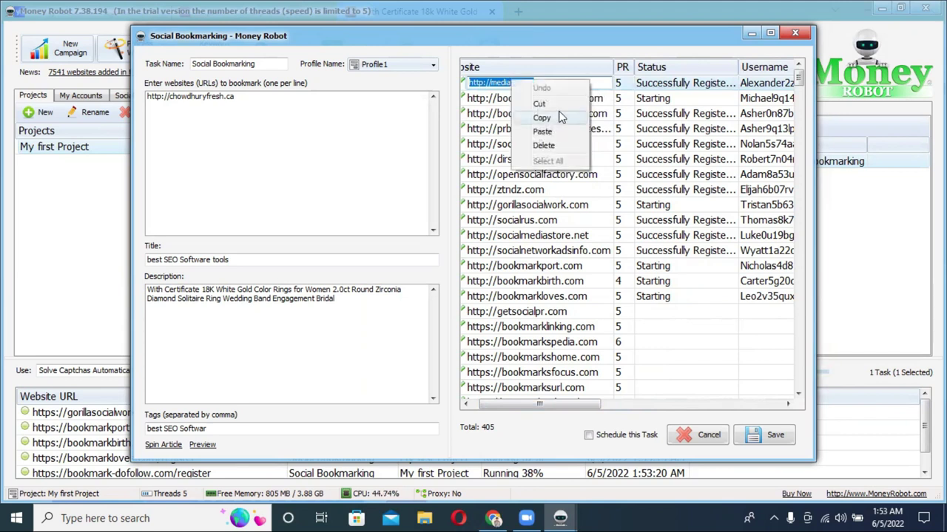
pyautogui.click(561, 118)
pyautogui.click(492, 518)
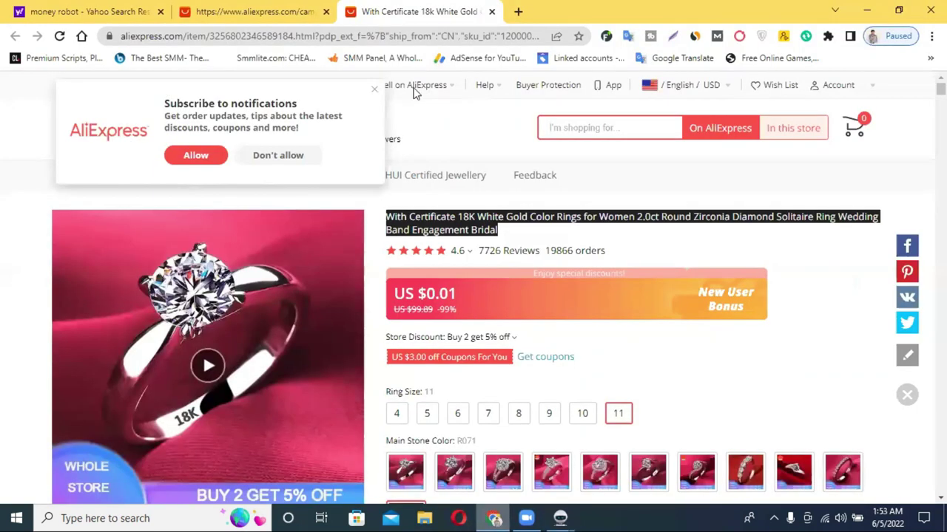
pyautogui.click(518, 11)
pyautogui.rightClick(397, 37)
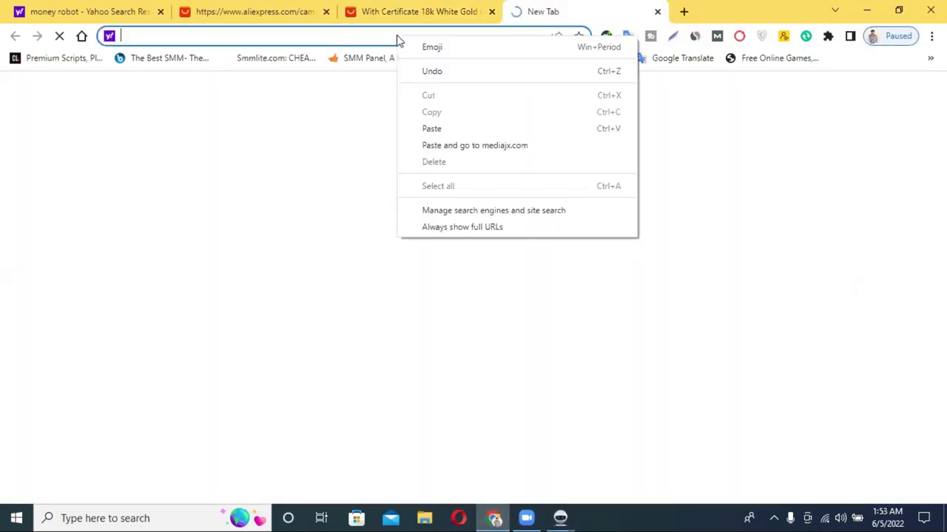
pyautogui.click(464, 147)
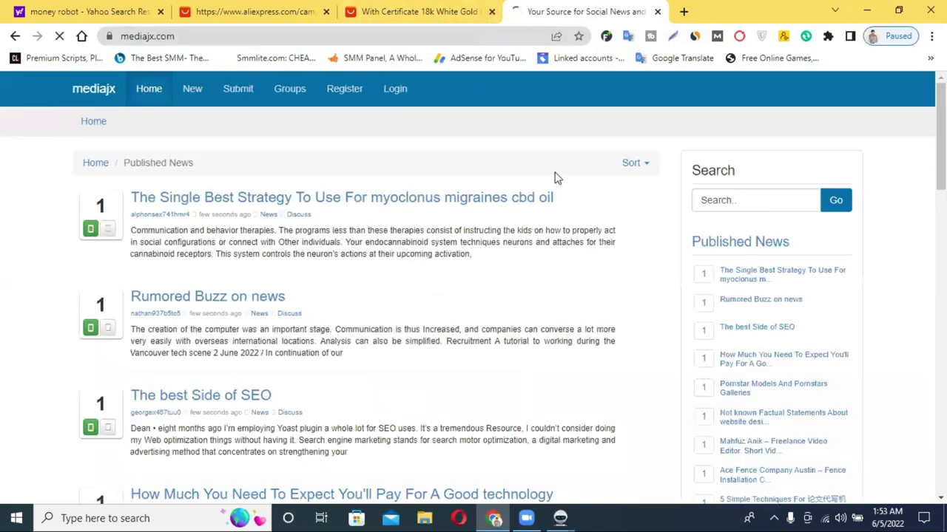
# Step: Activate the MozBar extension on mediajx.com, search for "moz" in a new tab and open the Moz website
pyautogui.click(716, 37)
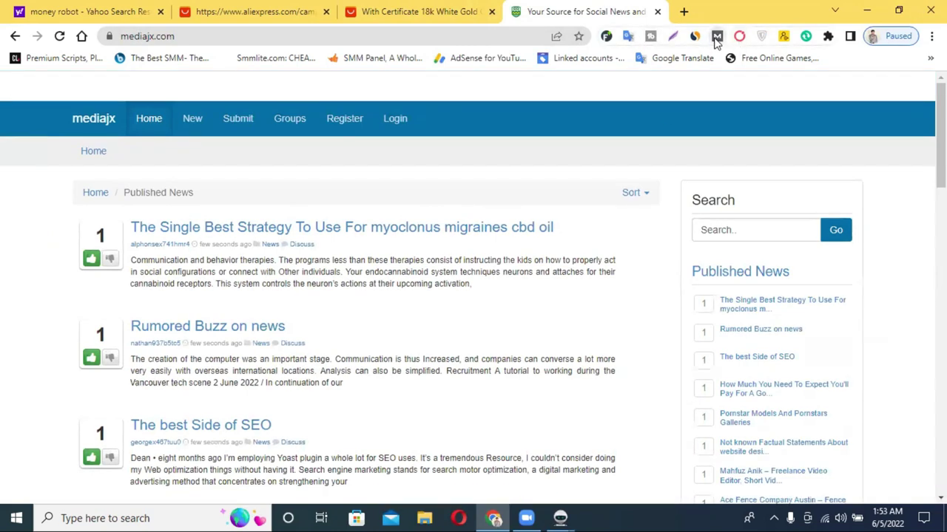
pyautogui.click(683, 11)
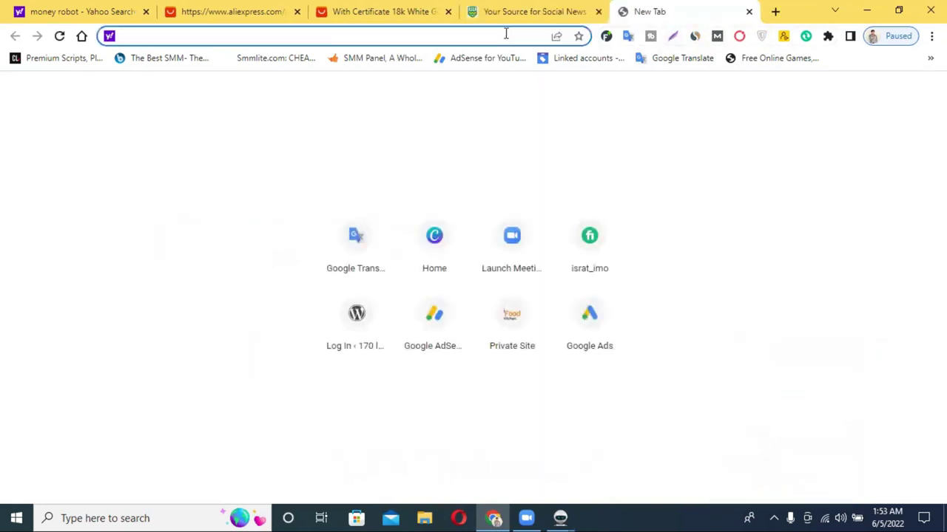
pyautogui.write('moz')
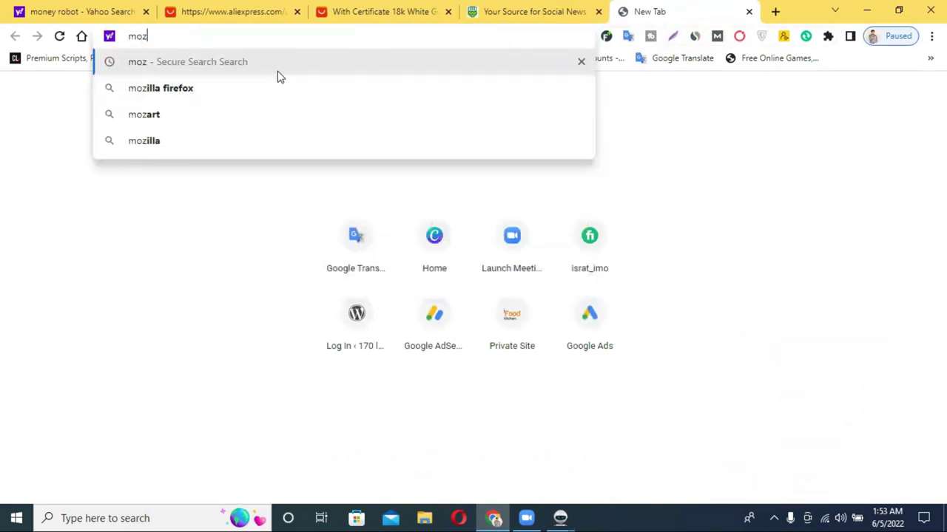
pyautogui.click(213, 61)
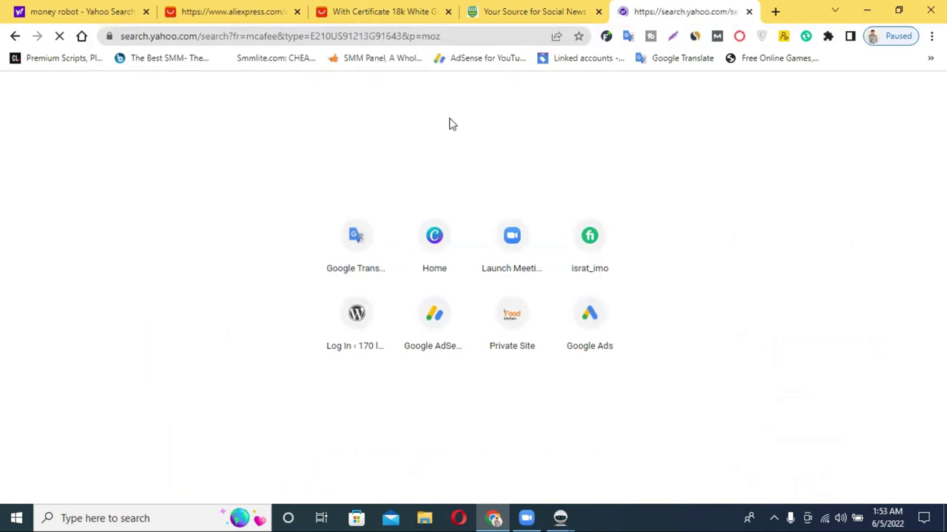
pyautogui.click(133, 366)
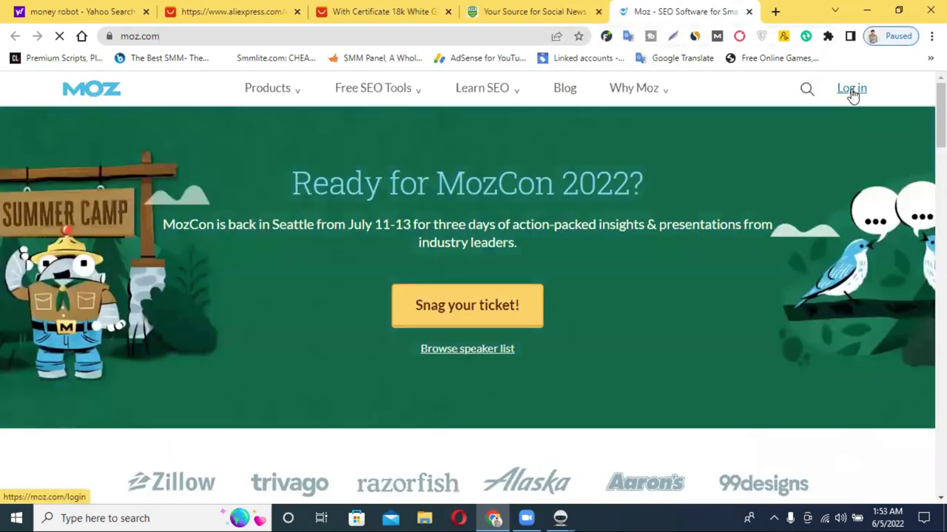
# Step: Log in to Moz with the saved account, close its tab and check the page and domain authority of mediajx.com
pyautogui.click(853, 90)
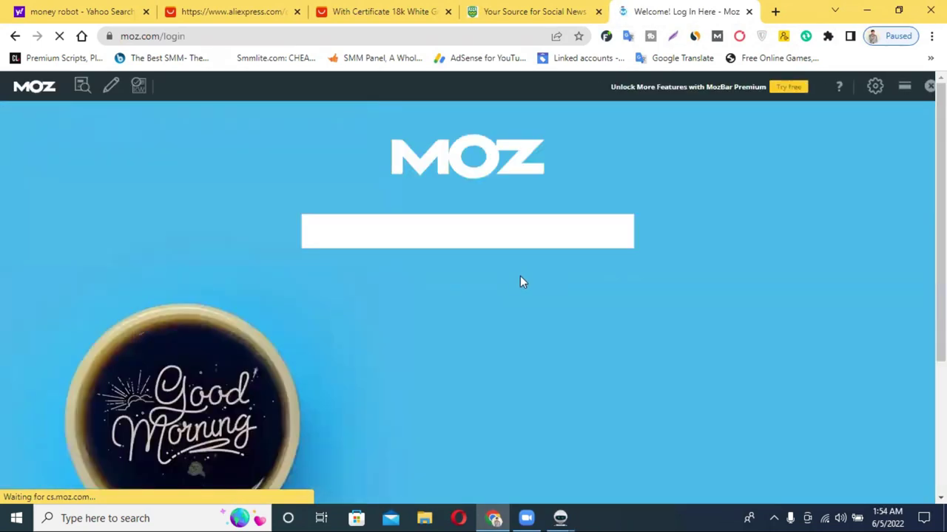
pyautogui.scroll(-2, 520, 276)
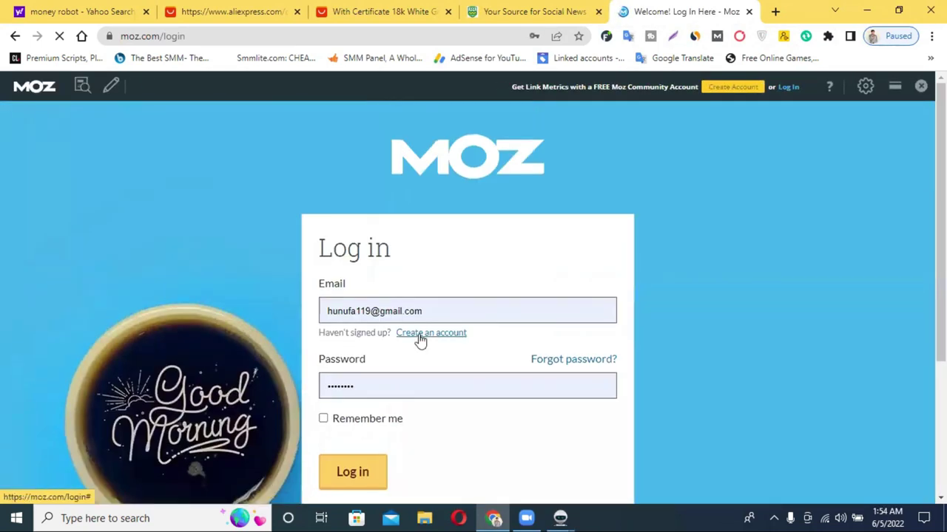
pyautogui.scroll(-2, 359, 345)
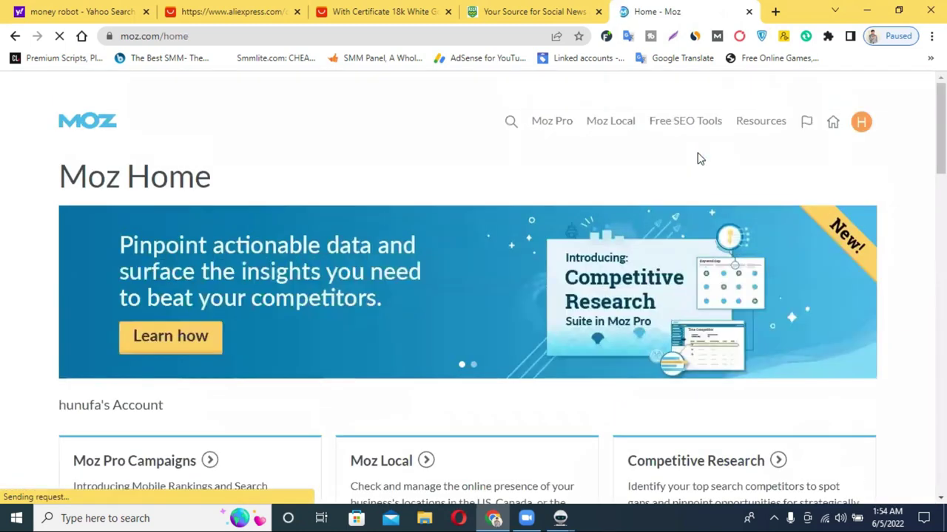
pyautogui.click(747, 11)
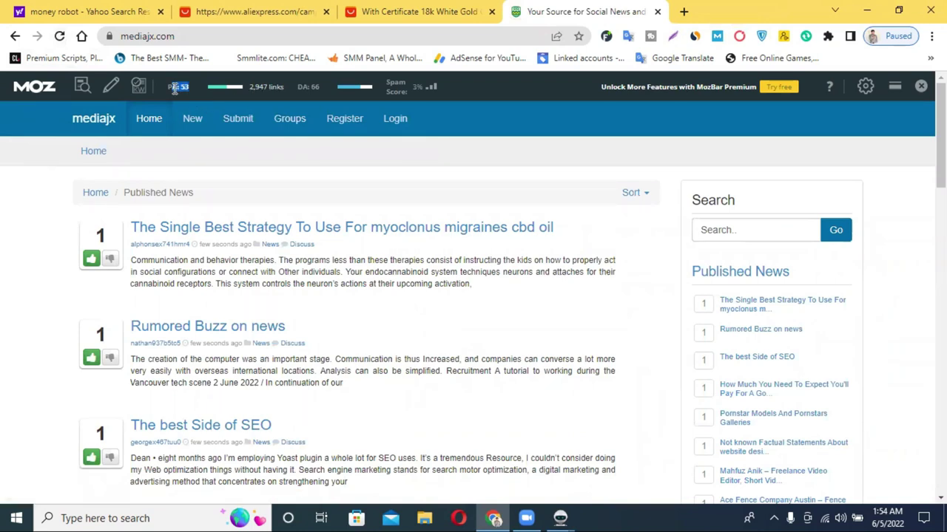
pyautogui.doubleClick(304, 91)
# Step: Open the mediajx login form and fill in the registered account's username copied from Money Robot's website list
pyautogui.click(394, 120)
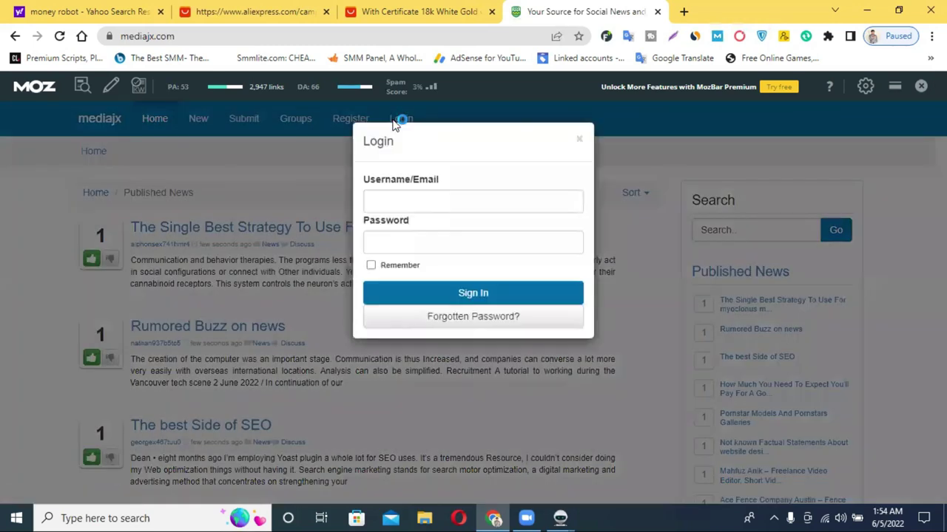
pyautogui.click(556, 516)
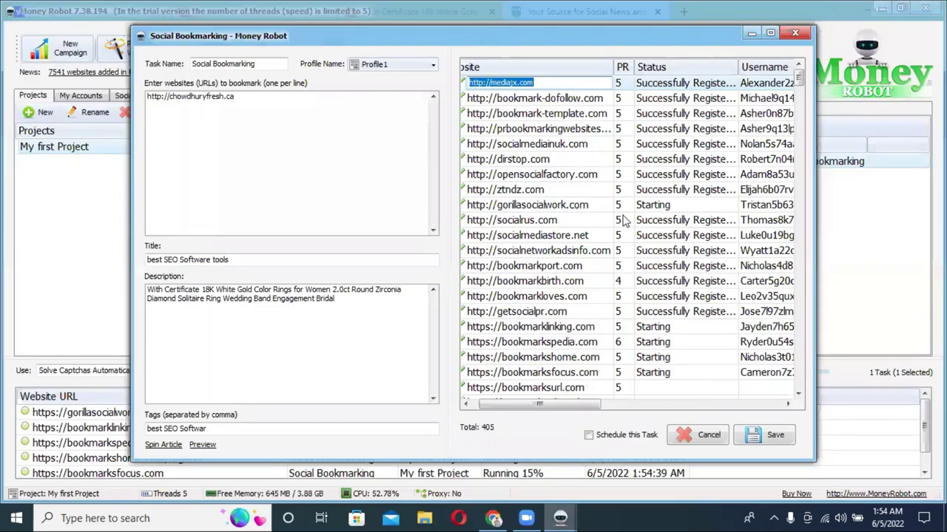
pyautogui.moveTo(566, 407); pyautogui.dragTo(618, 407)
pyautogui.doubleClick(655, 82)
pyautogui.hotkey('ctrl', 'c')
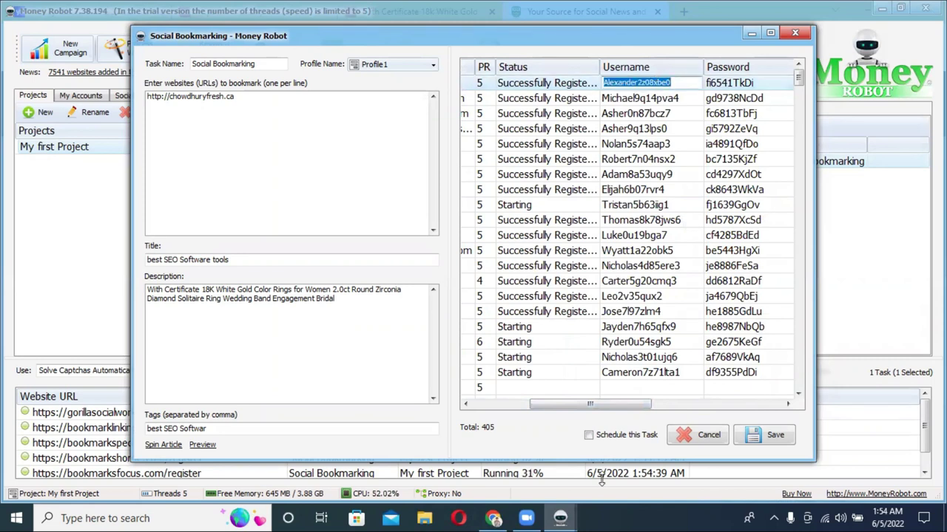
pyautogui.click(494, 517)
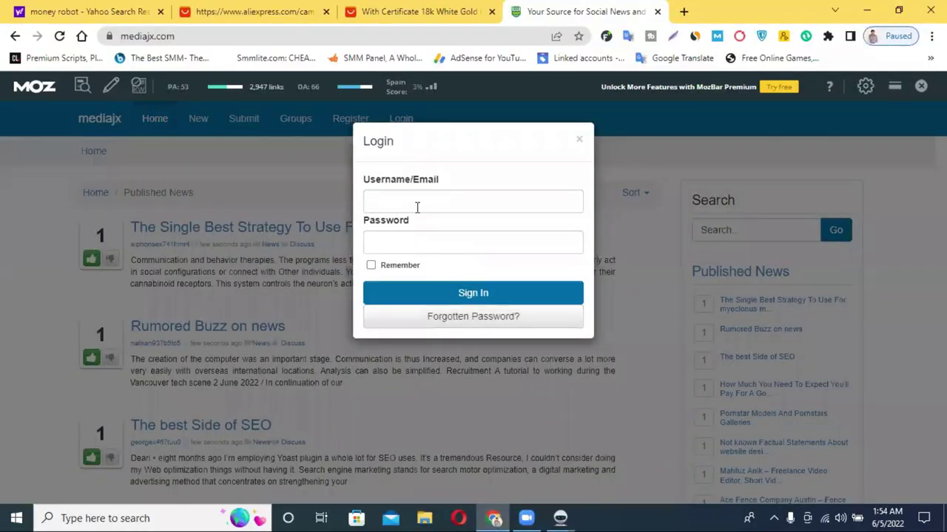
pyautogui.hotkey('ctrl', 'v')
# Step: Copy the registered account's password from Money Robot's website list, log in to mediajx with it and save the login in Chrome
pyautogui.moveTo(564, 517)
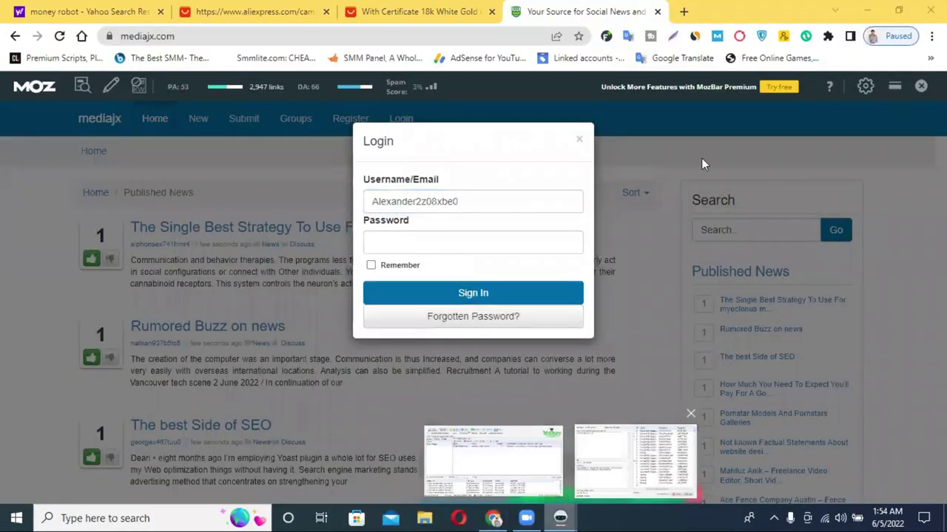
pyautogui.click(628, 465)
pyautogui.click(743, 87)
pyautogui.click(743, 83)
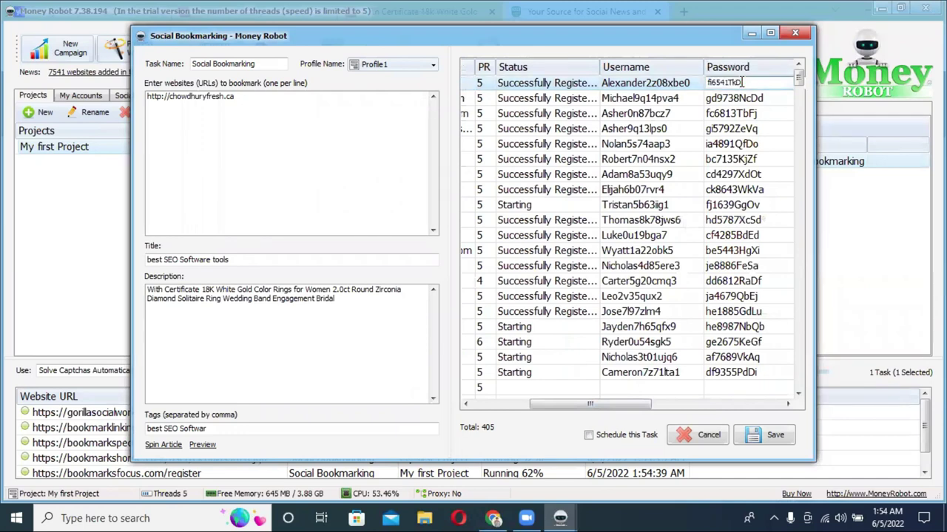
pyautogui.doubleClick(743, 83)
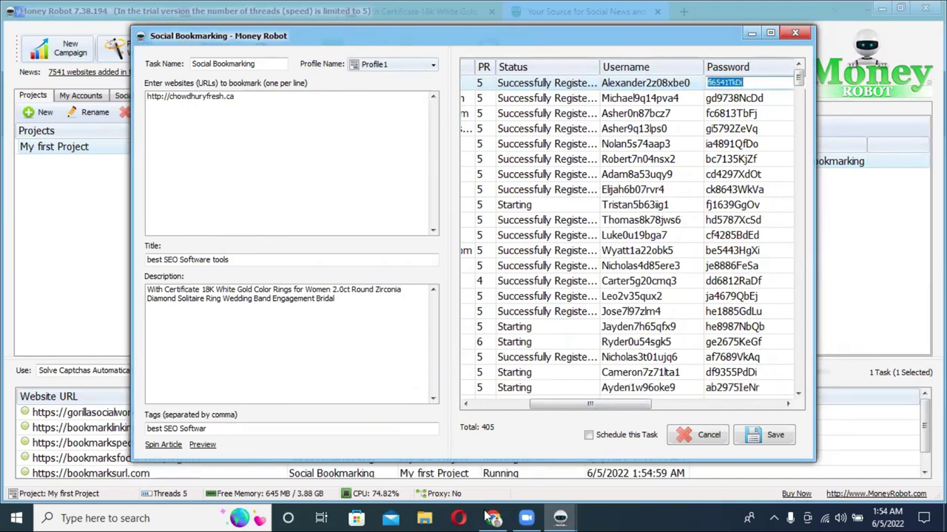
pyautogui.moveTo(491, 518)
pyautogui.click(510, 484)
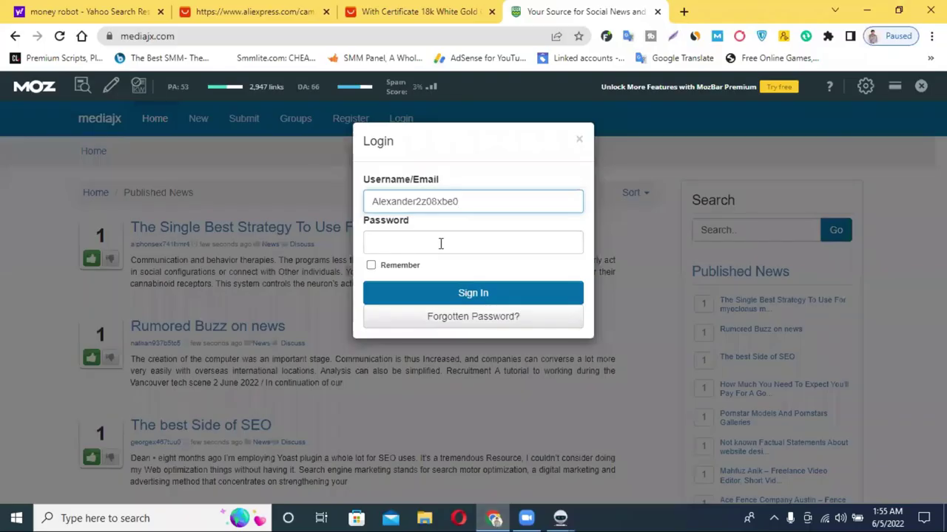
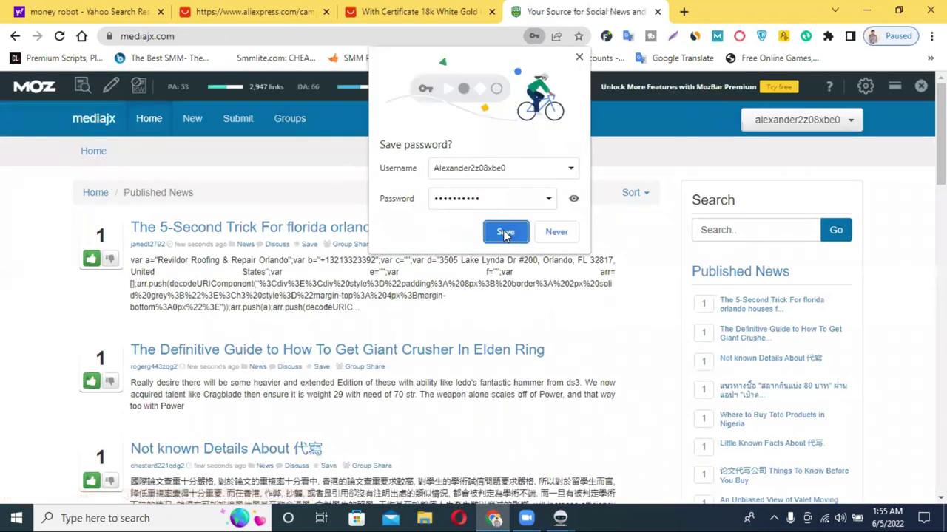
pyautogui.click(505, 233)
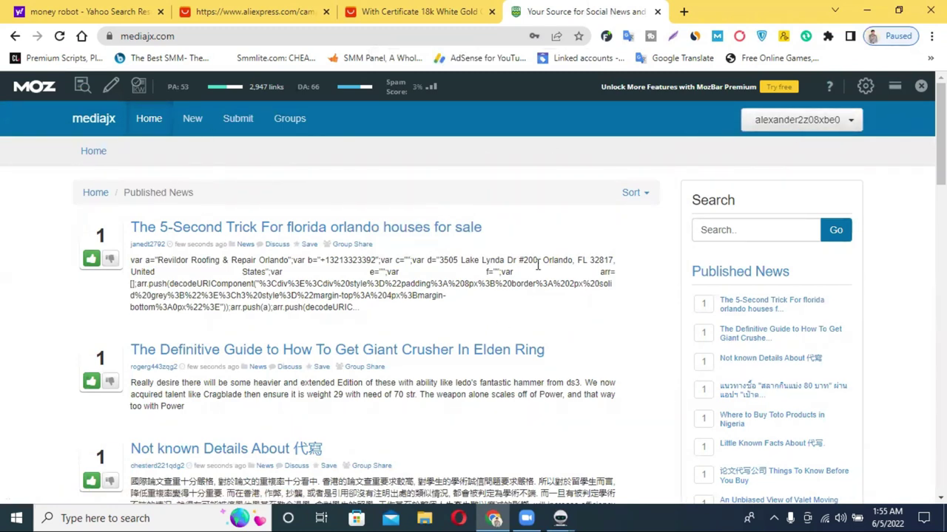
# Step: View the logged-in mediajx account's options and open the page for submitting a new story
pyautogui.click(782, 125)
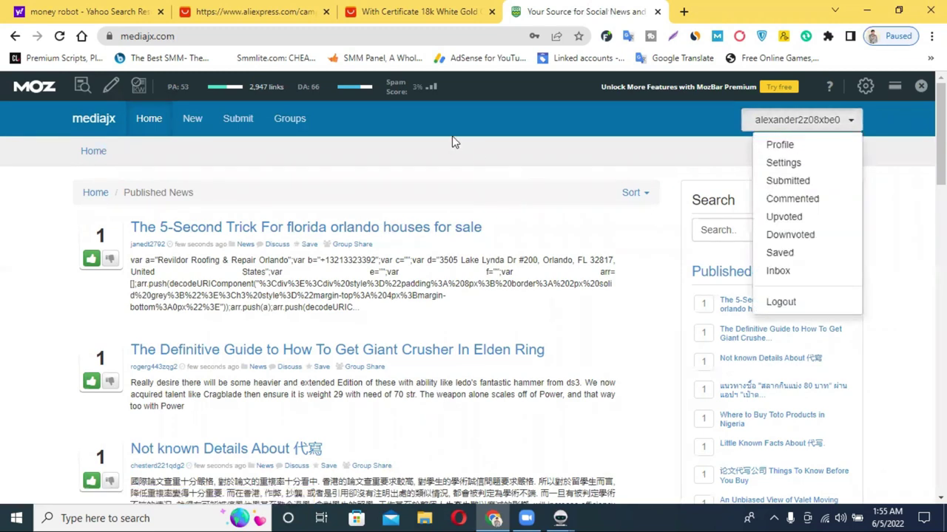
pyautogui.click(475, 170)
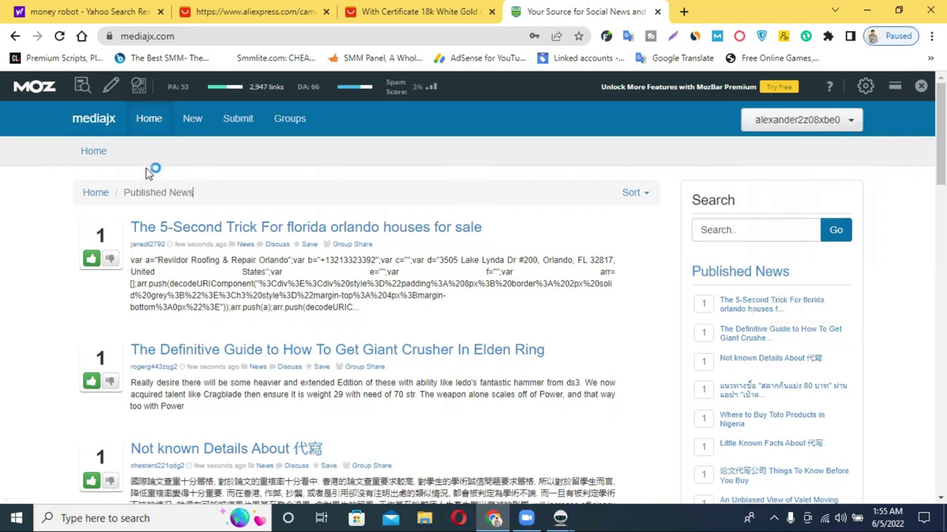
pyautogui.click(233, 122)
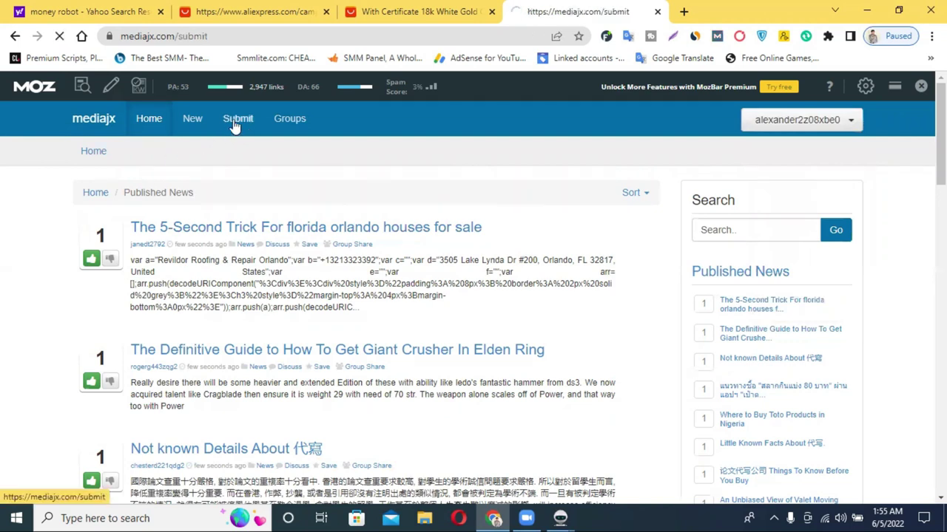
# Step: Copy the address of the AliExpress 18K white gold ring page and continue with it as mediajx's Unique News URL
pyautogui.click(370, 10)
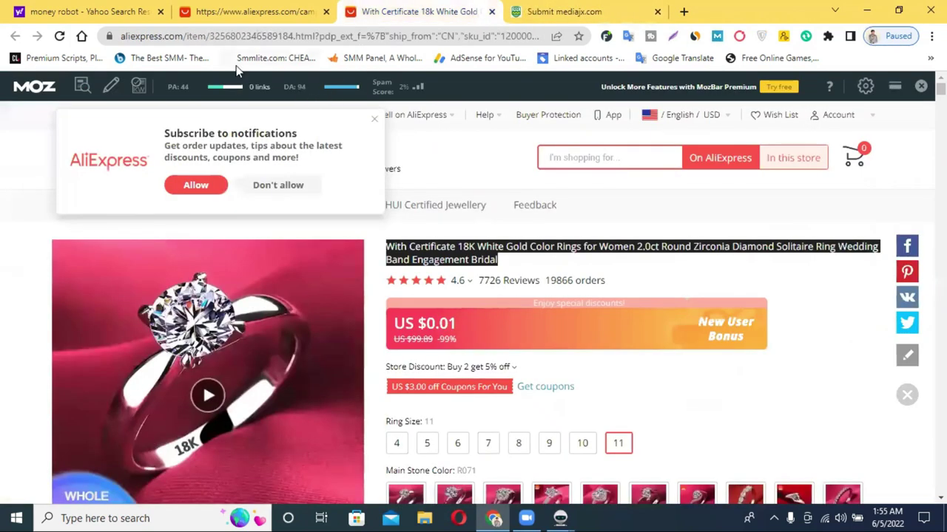
pyautogui.rightClick(262, 37)
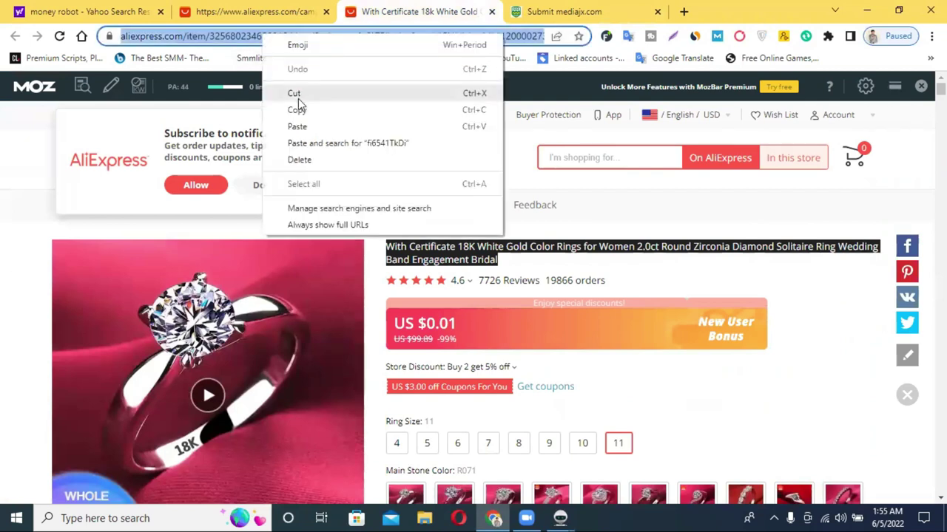
pyautogui.click(229, 7)
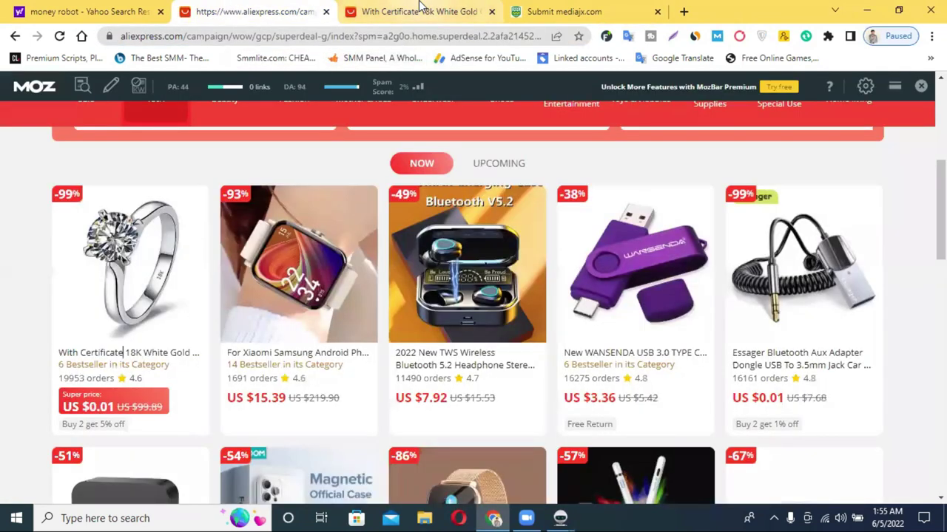
pyautogui.click(420, 9)
pyautogui.rightClick(205, 38)
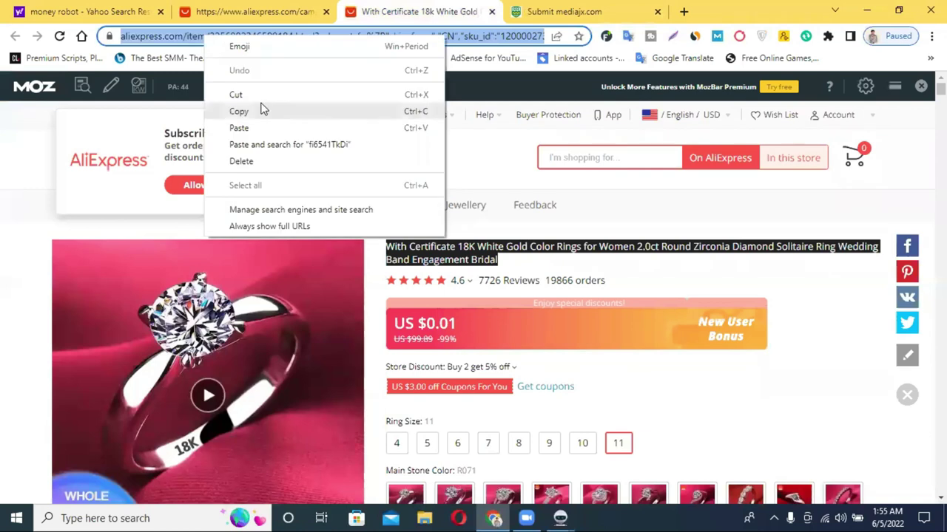
pyautogui.click(262, 110)
pyautogui.click(560, 10)
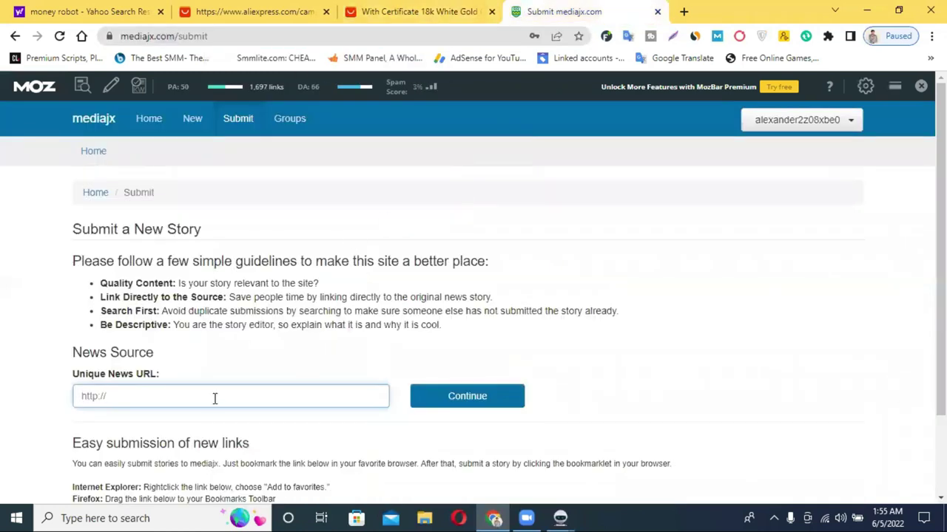
pyautogui.rightClick(192, 402)
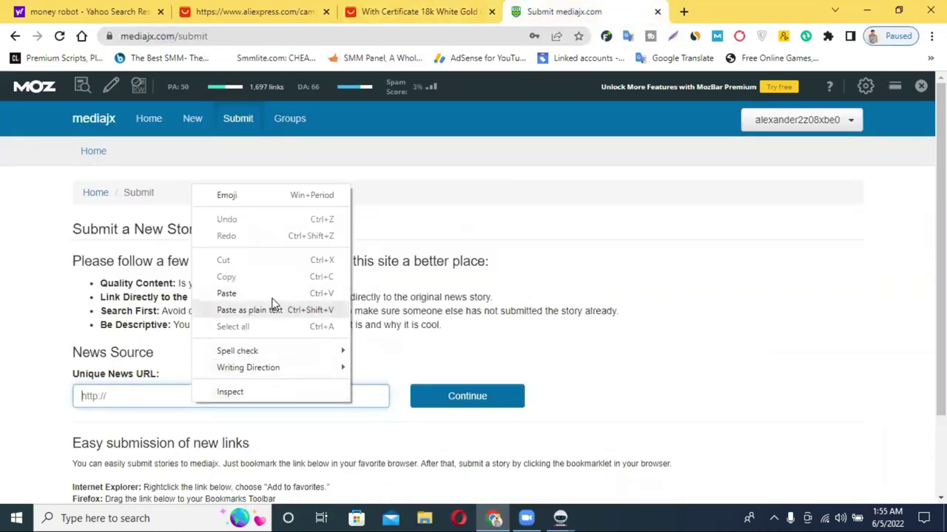
pyautogui.click(233, 293)
pyautogui.click(449, 396)
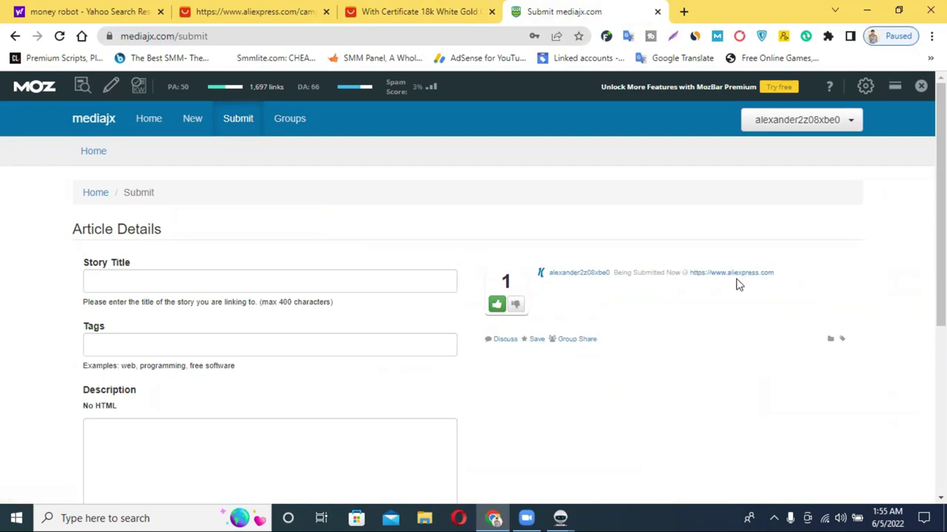
# Step: Copy the ring's full product title from AliExpress and paste it as both the story title and the description on mediajx
pyautogui.click(180, 281)
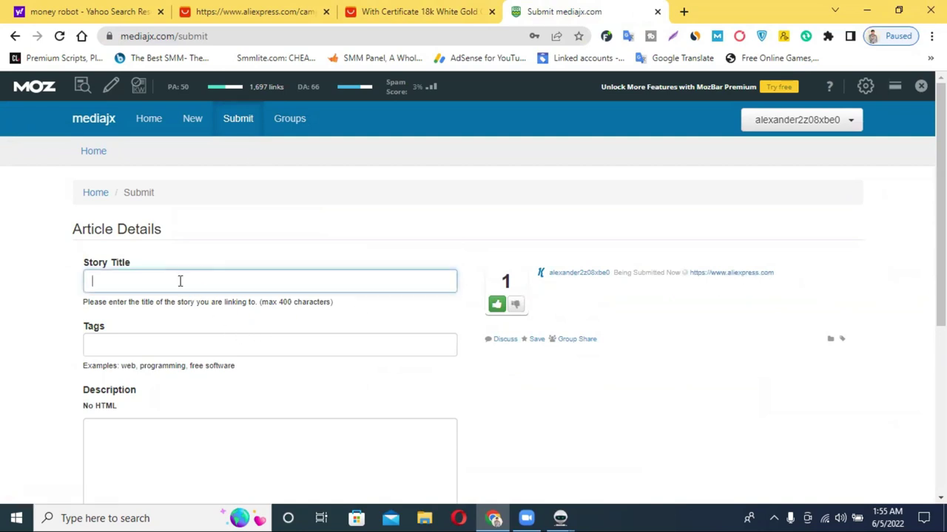
pyautogui.click(418, 11)
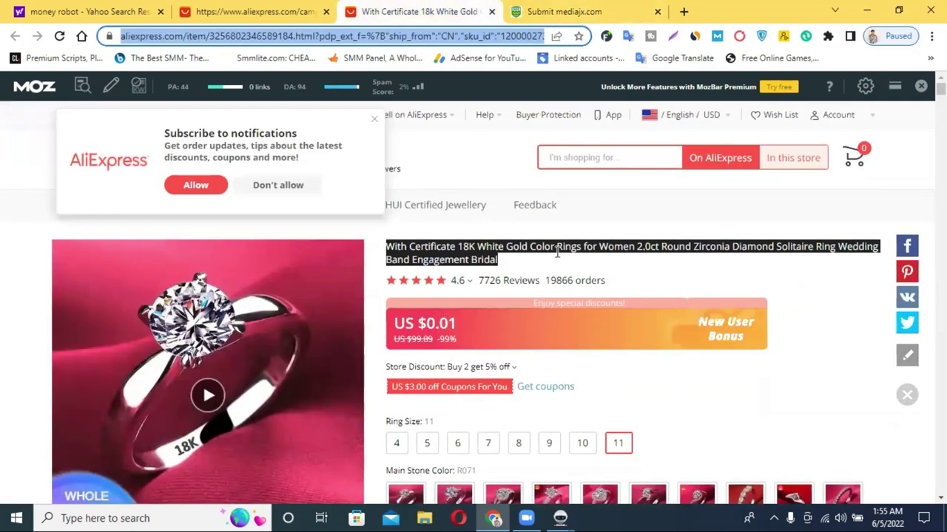
pyautogui.tripleClick(557, 252)
pyautogui.rightClick(558, 256)
pyautogui.click(591, 264)
pyautogui.click(621, 11)
pyautogui.click(122, 464)
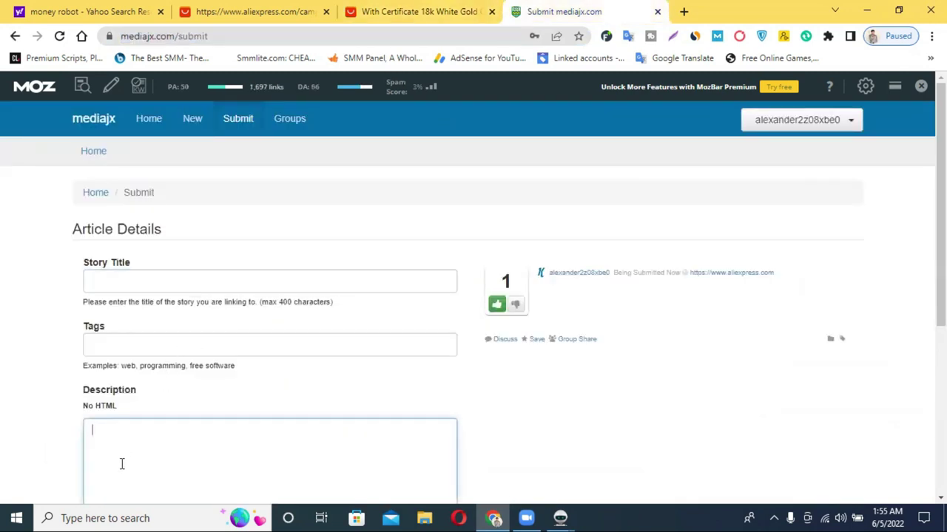
pyautogui.hotkey('ctrl', 'v')
pyautogui.click(150, 288)
pyautogui.hotkey('ctrl', 'v')
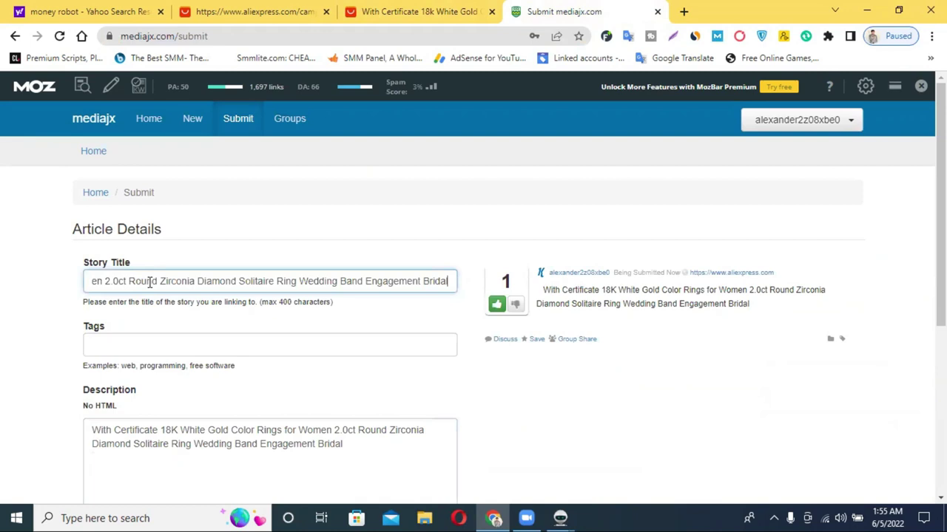
# Step: Set the story's tag to "Diamond", copying the word from the description
pyautogui.click(185, 336)
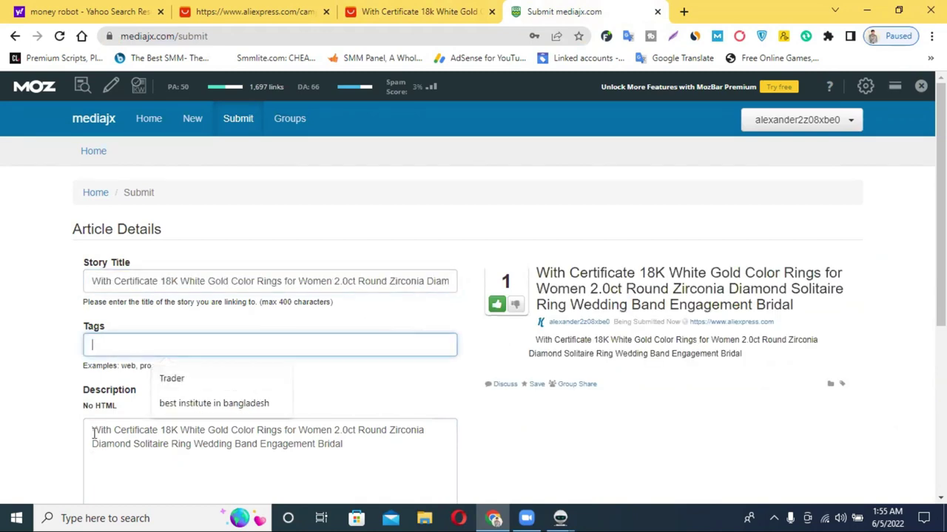
pyautogui.click(122, 427)
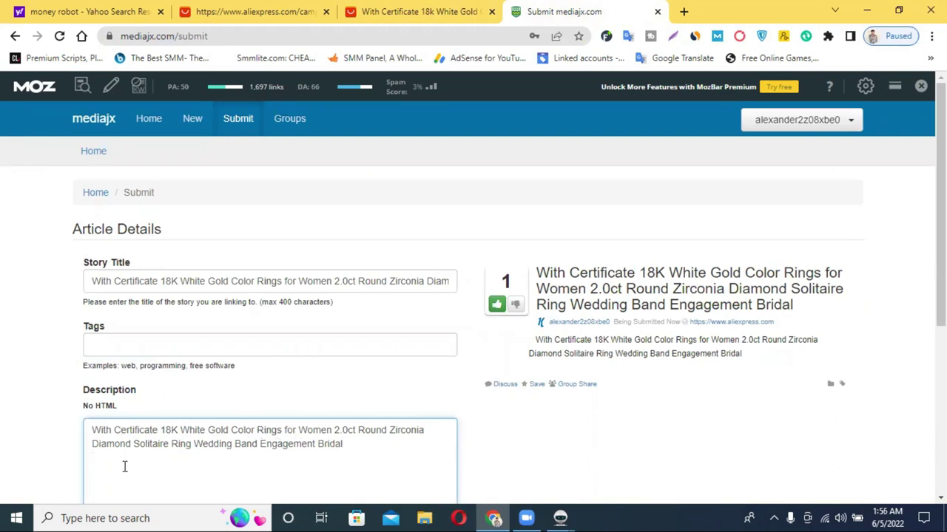
pyautogui.doubleClick(107, 444)
pyautogui.rightClick(126, 442)
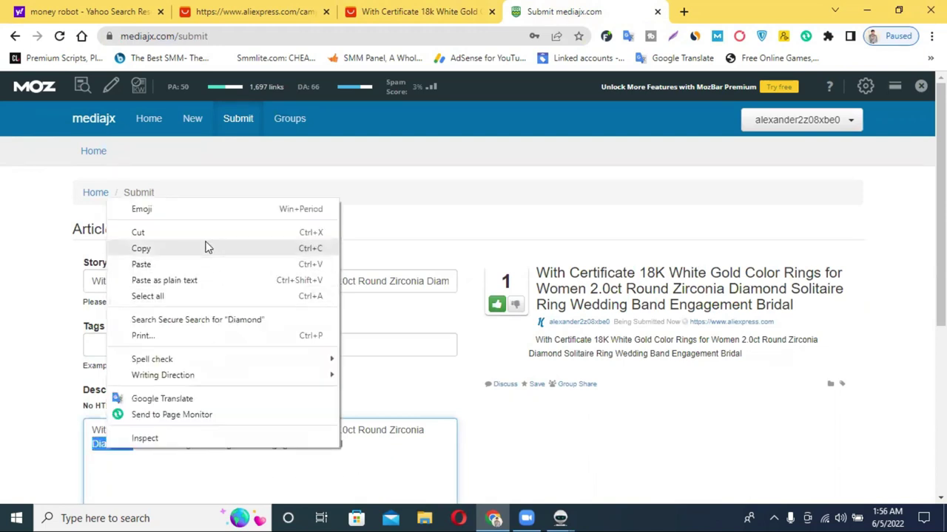
pyautogui.click(203, 247)
pyautogui.click(125, 341)
pyautogui.hotkey('ctrl', 'v')
# Step: Review the article details, enter the CAPTCHA answer, then save and submit the story
pyautogui.scroll(-3, 271, 333)
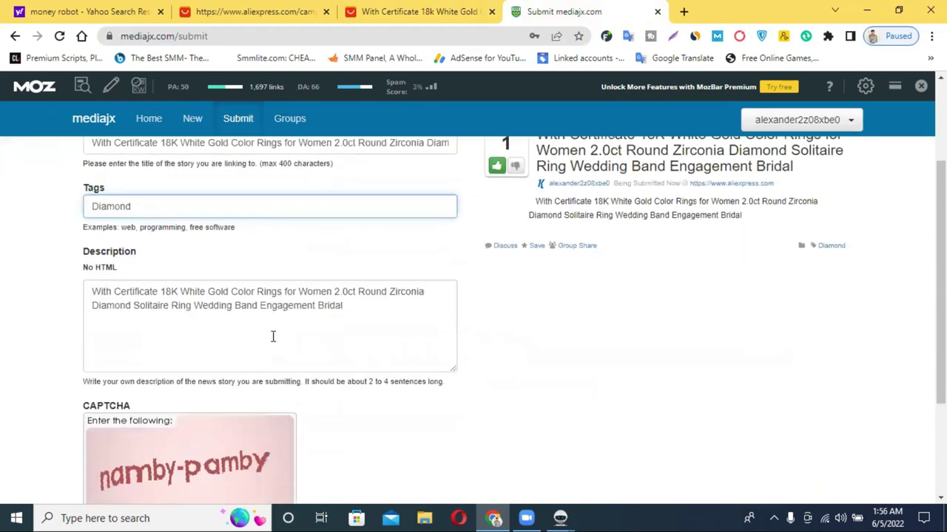
pyautogui.scroll(3, 296, 281)
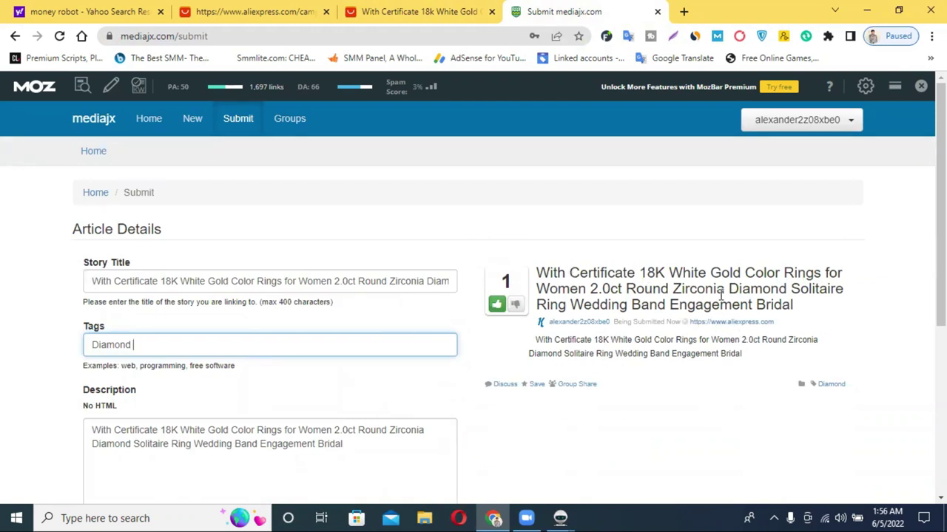
pyautogui.scroll(-2, 716, 342)
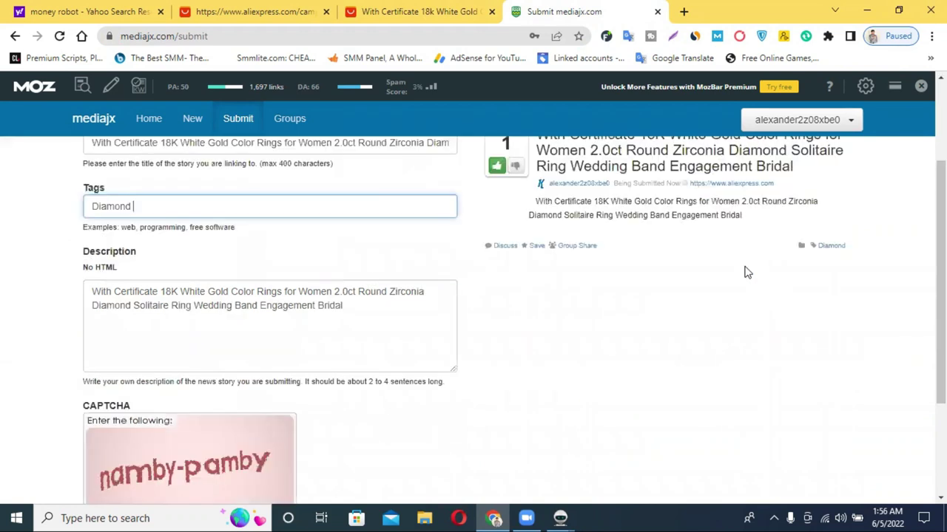
pyautogui.scroll(1, 744, 271)
pyautogui.scroll(-3, 333, 346)
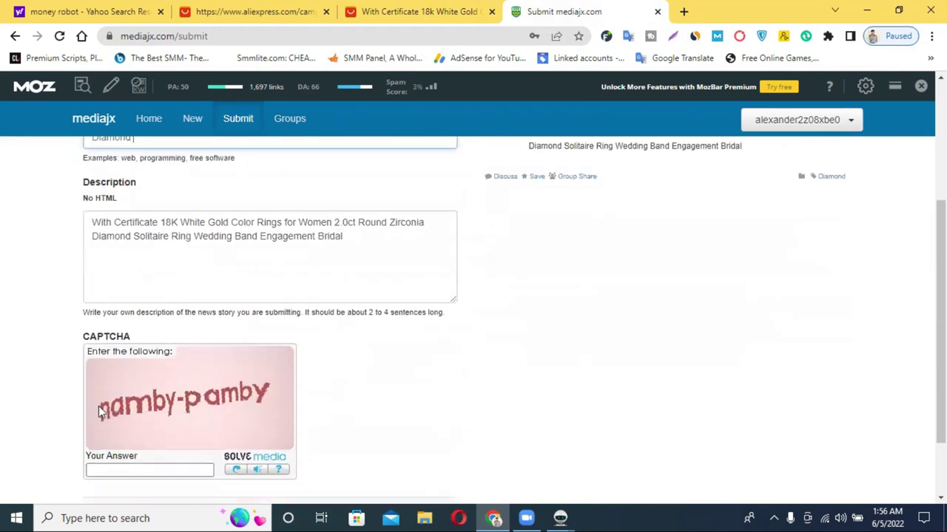
pyautogui.click(116, 402)
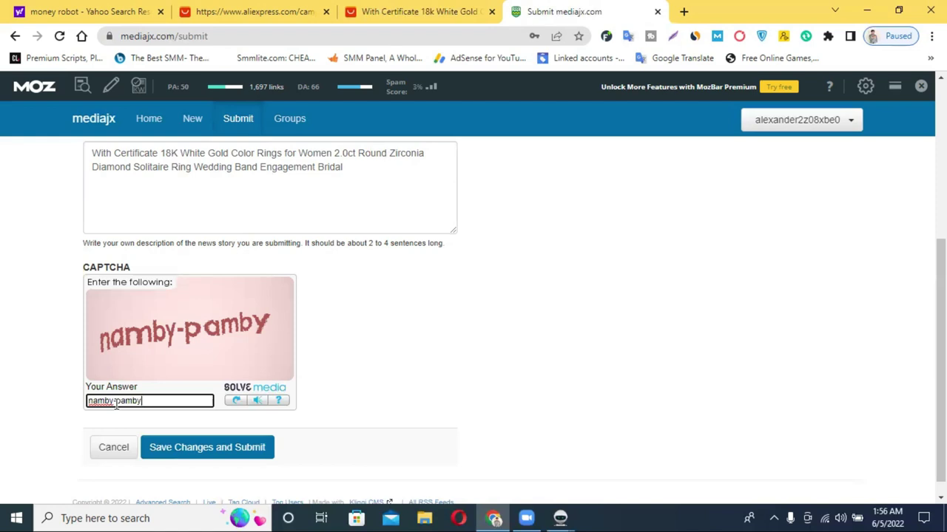
pyautogui.click(239, 447)
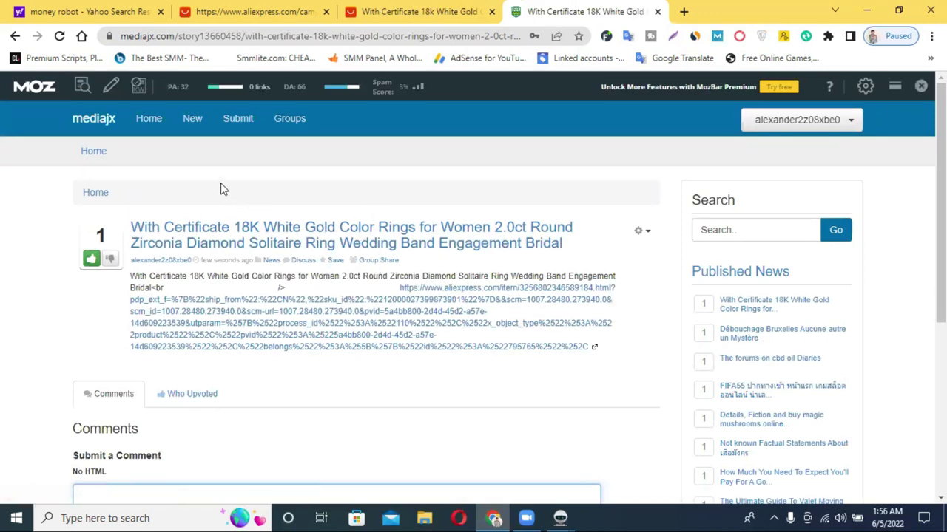
# Step: Open the mediajx account's list of submitted stories and select that page's address
pyautogui.click(806, 121)
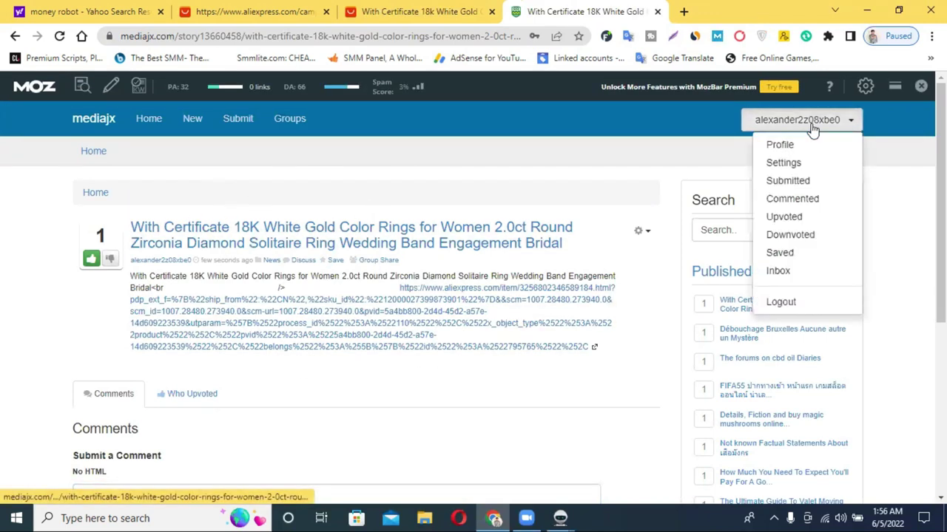
pyautogui.click(795, 182)
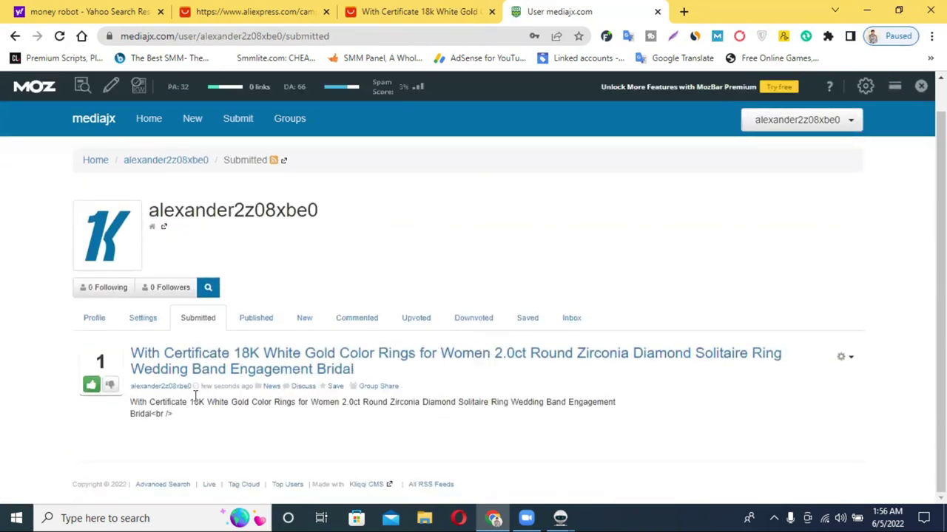
pyautogui.click(262, 36)
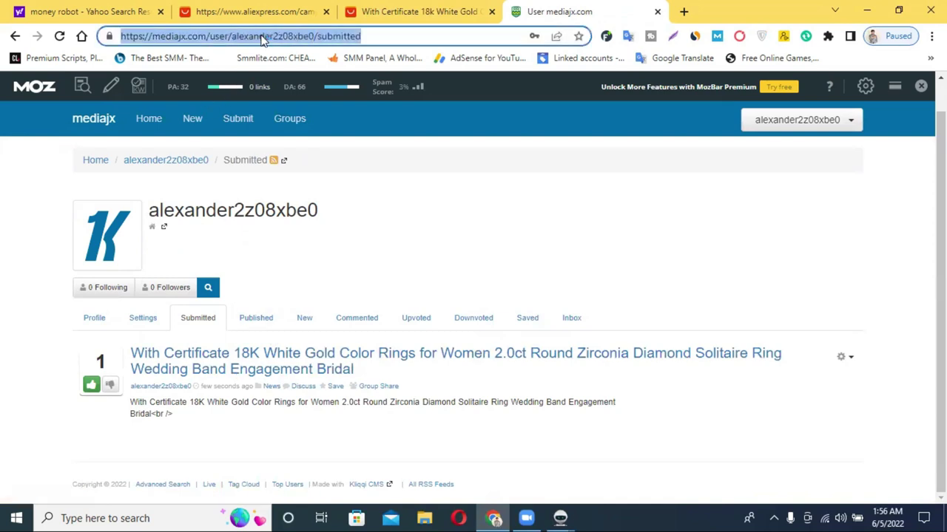
# Step: Open google.com in a new browser tab
pyautogui.click(683, 11)
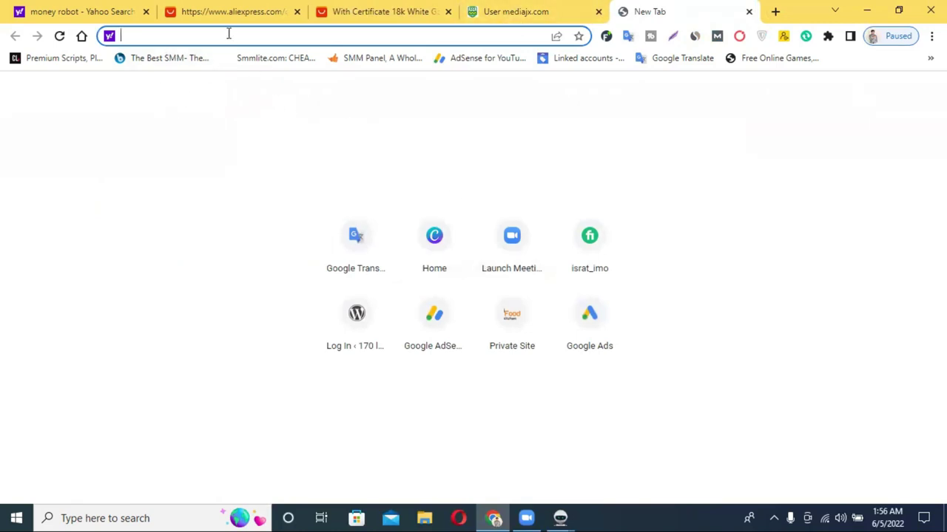
pyautogui.write('google.com')
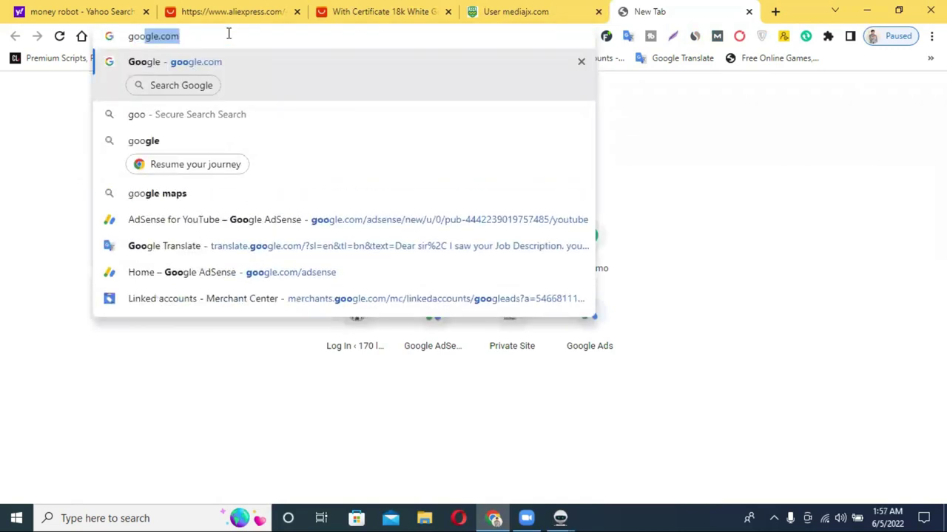
pyautogui.click(244, 68)
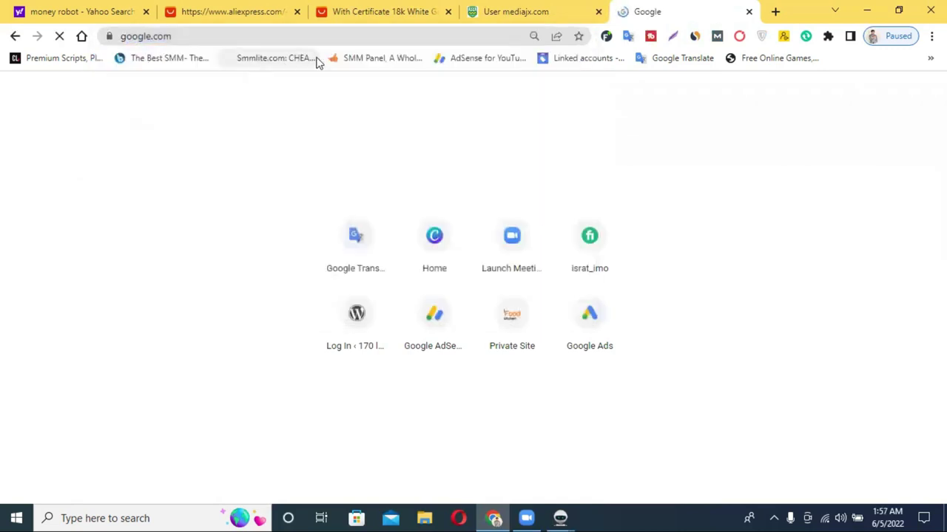
# Step: Create a blank Google Sheets spreadsheet from Google Drive and close the Drive page
pyautogui.click(925, 90)
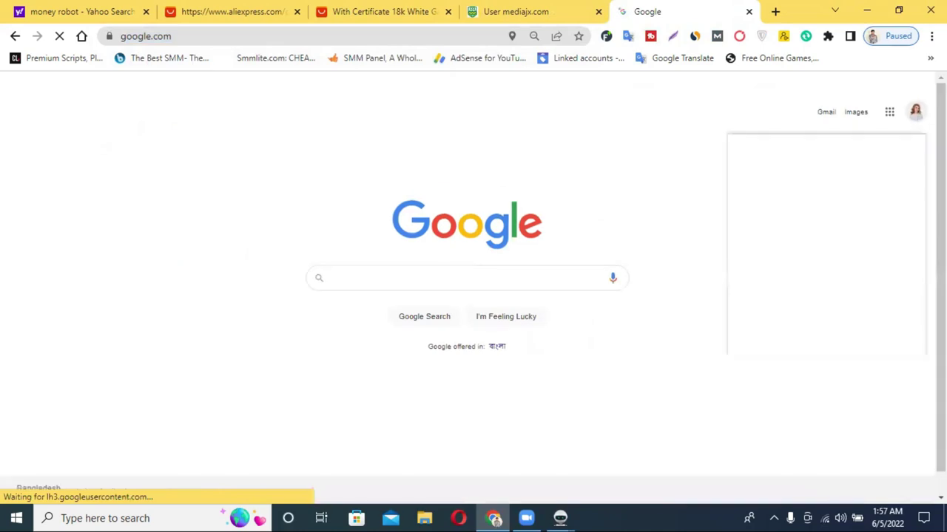
pyautogui.click(890, 112)
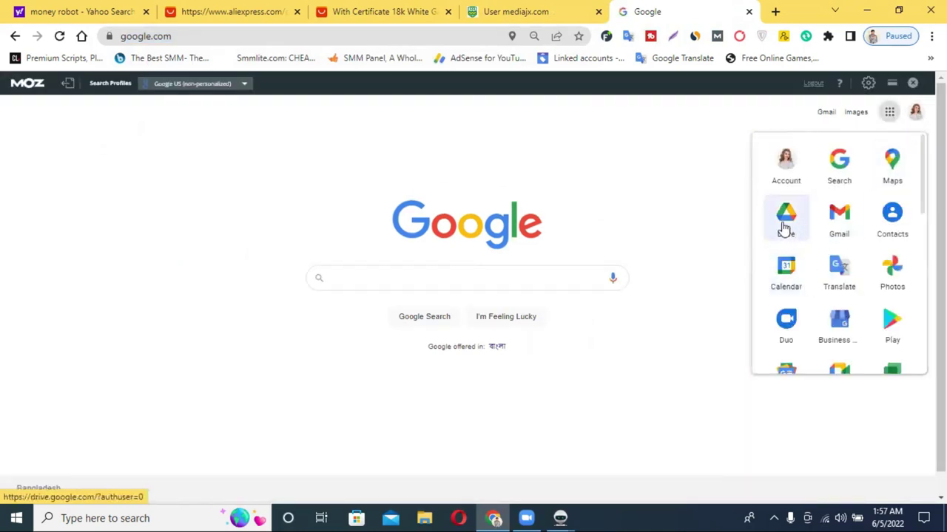
pyautogui.click(786, 222)
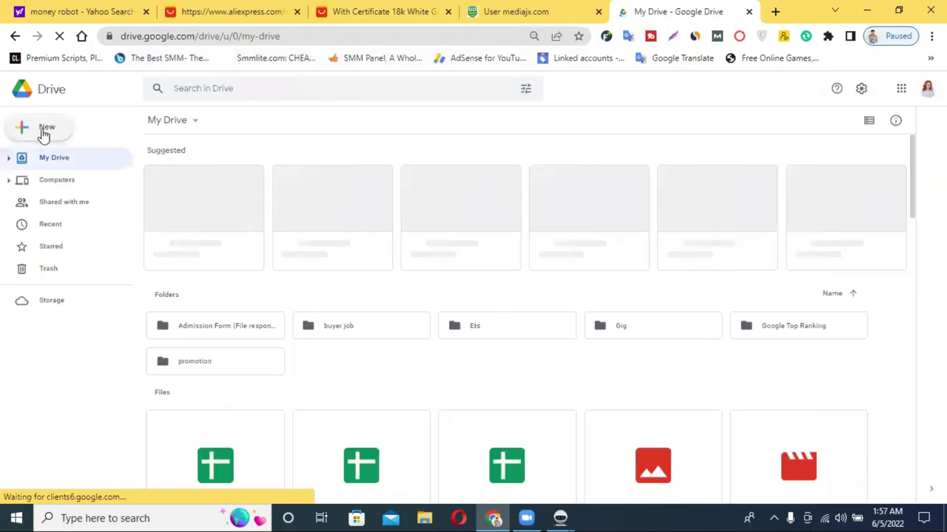
pyautogui.click(39, 133)
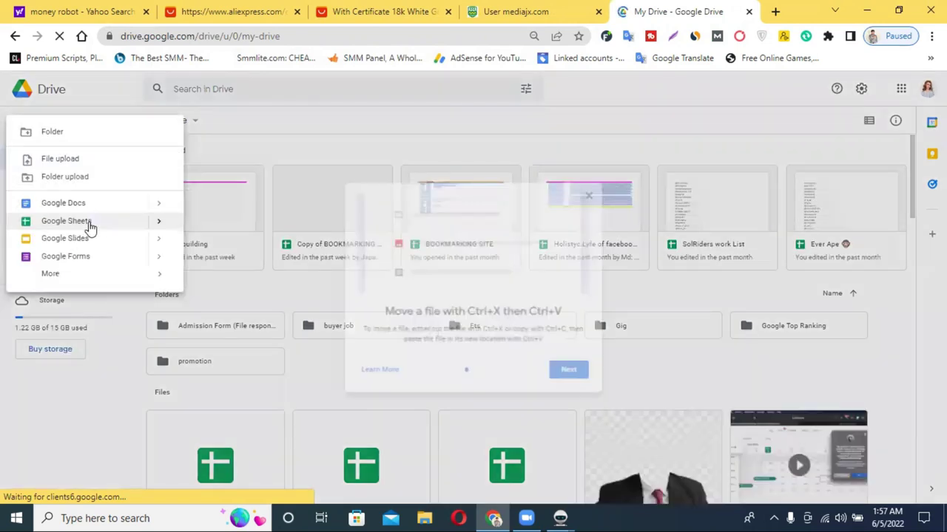
pyautogui.click(89, 222)
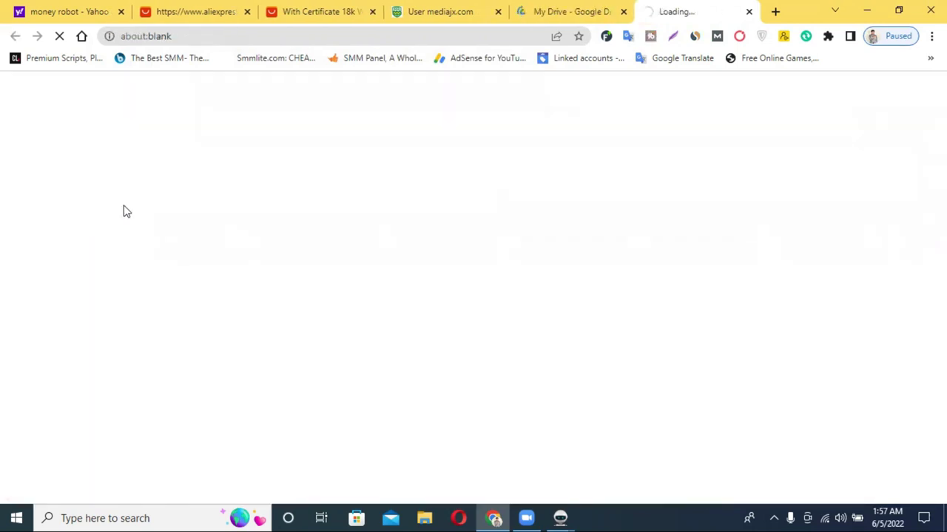
pyautogui.click(623, 12)
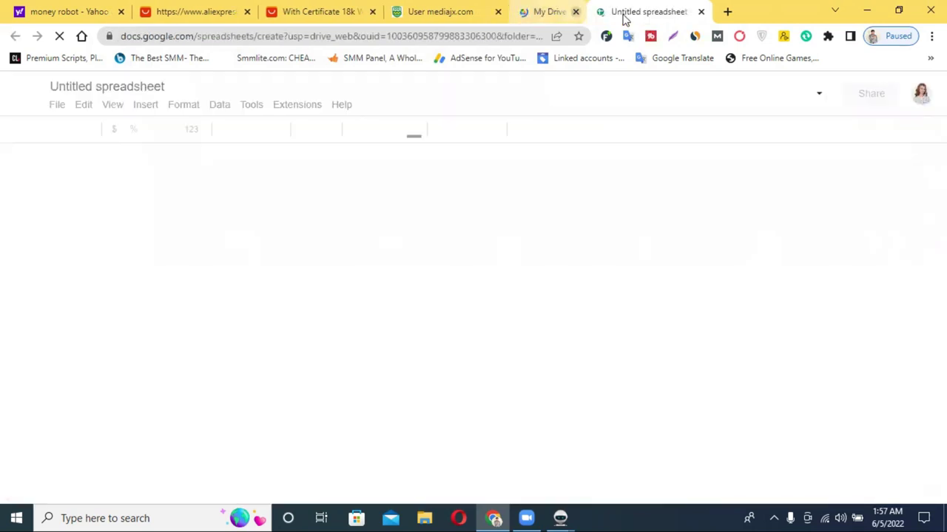
pyautogui.click(141, 88)
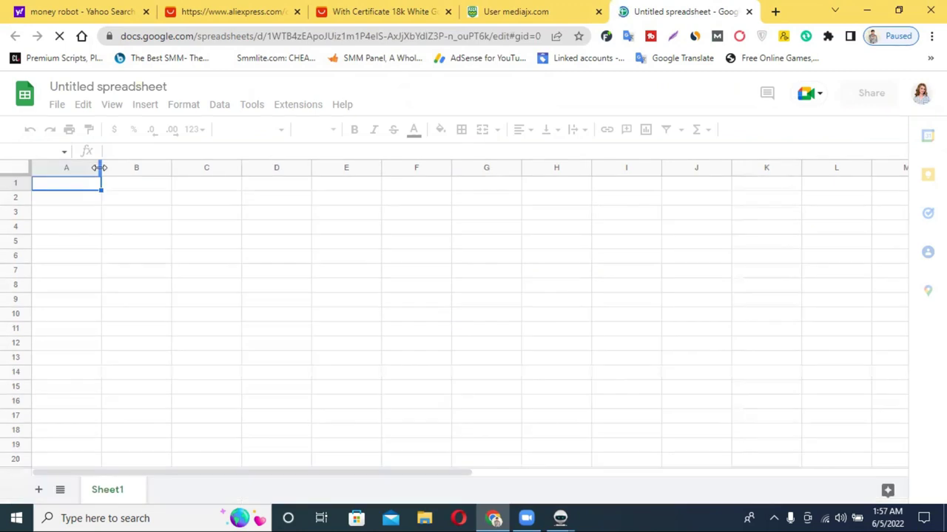
# Step: Narrow column A to fit a short label and enter the header "NO" in A1
pyautogui.moveTo(162, 174); pyautogui.dragTo(49, 188)
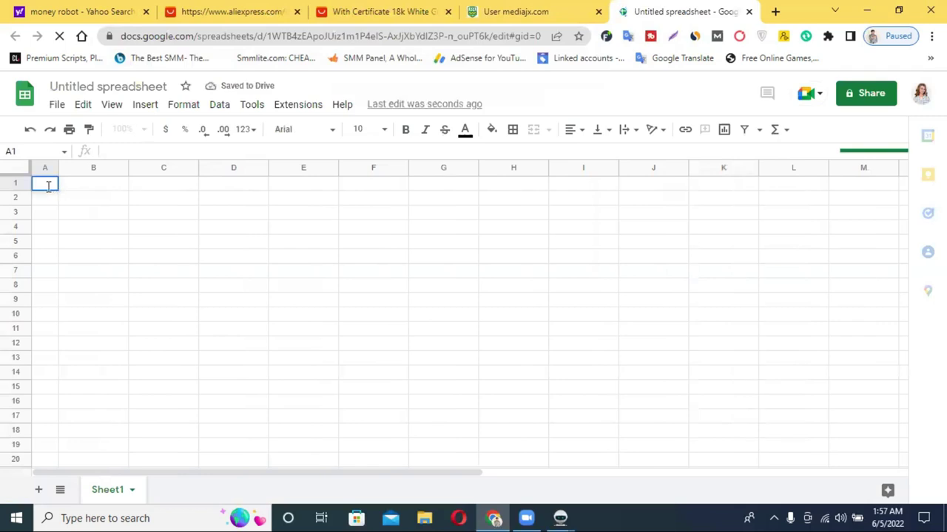
pyautogui.write('O')
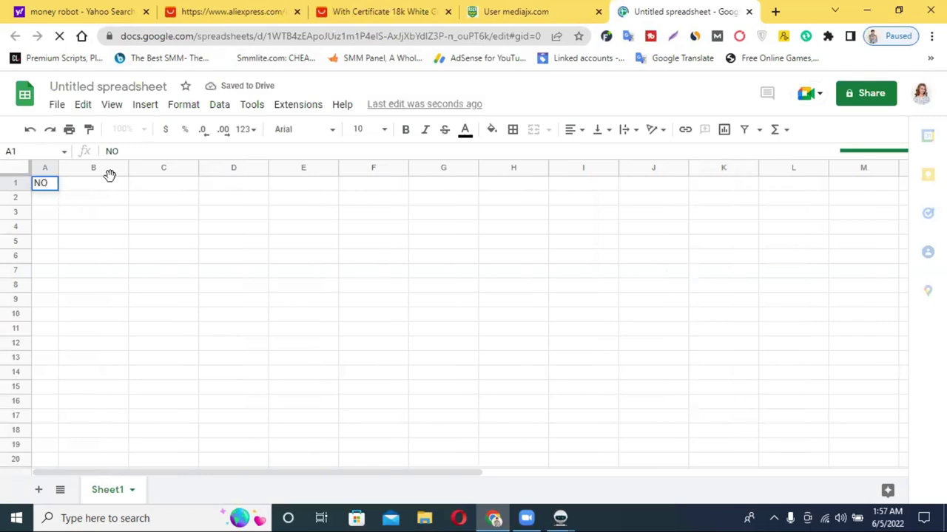
pyautogui.press('Tab')
# Step: Widen column B to about twice its width and enter the header "Website Link" in B1
pyautogui.moveTo(128, 167); pyautogui.dragTo(205, 175)
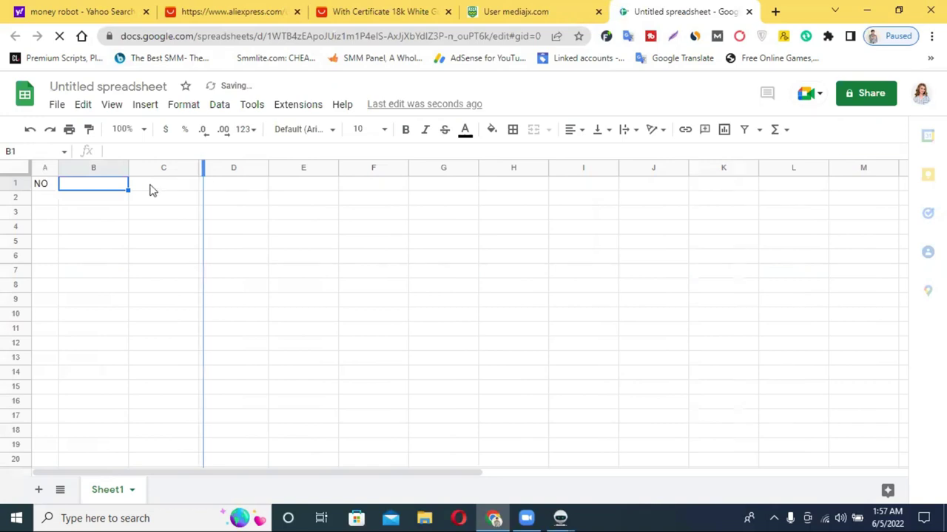
pyautogui.doubleClick(142, 185)
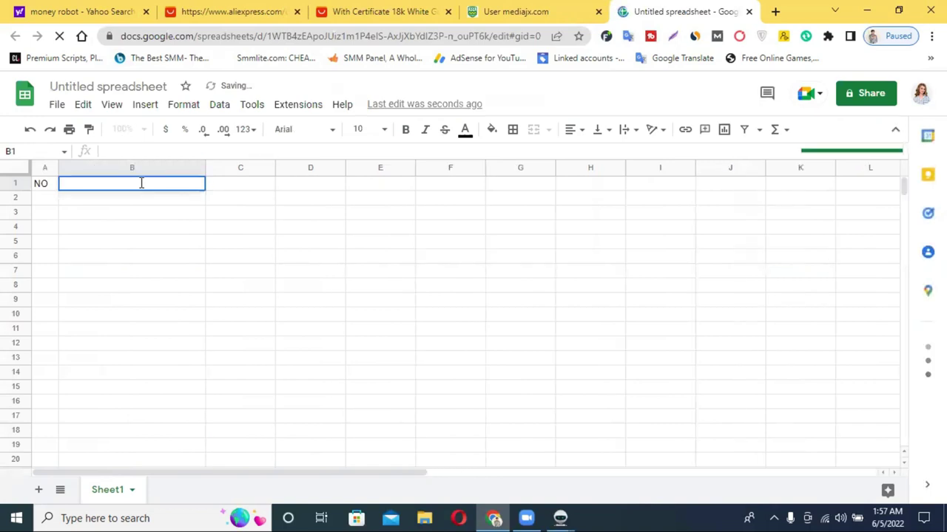
pyautogui.write('WEbsite')
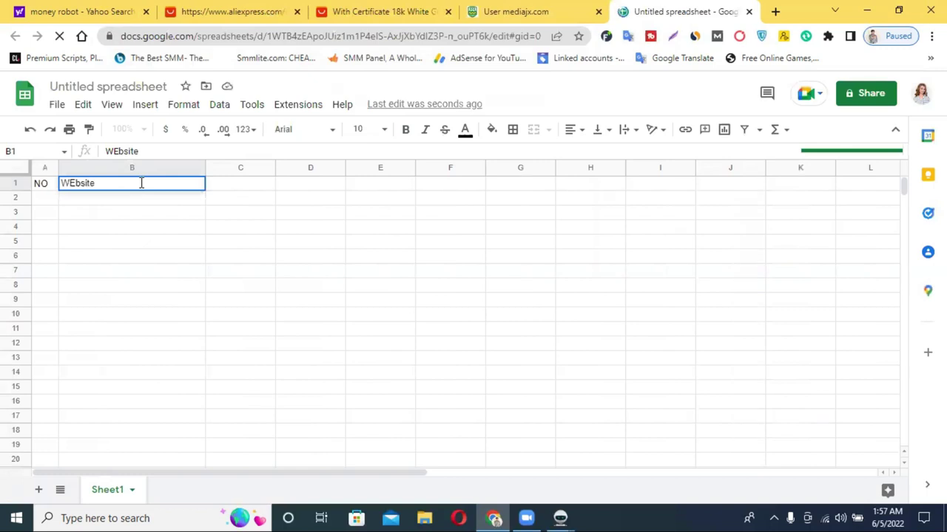
pyautogui.press('BackSpace')
pyautogui.press('BackSpace')
pyautogui.press('BackSpace')
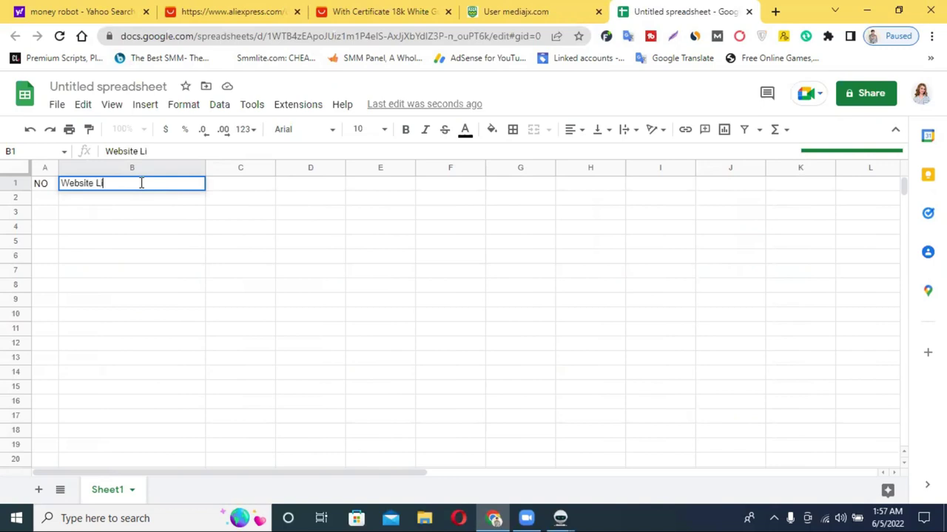
pyautogui.click(277, 193)
# Step: Widen column C and enter the header "Screenshot Link" in C1
pyautogui.moveTo(275, 168); pyautogui.dragTo(320, 169)
pyautogui.doubleClick(274, 186)
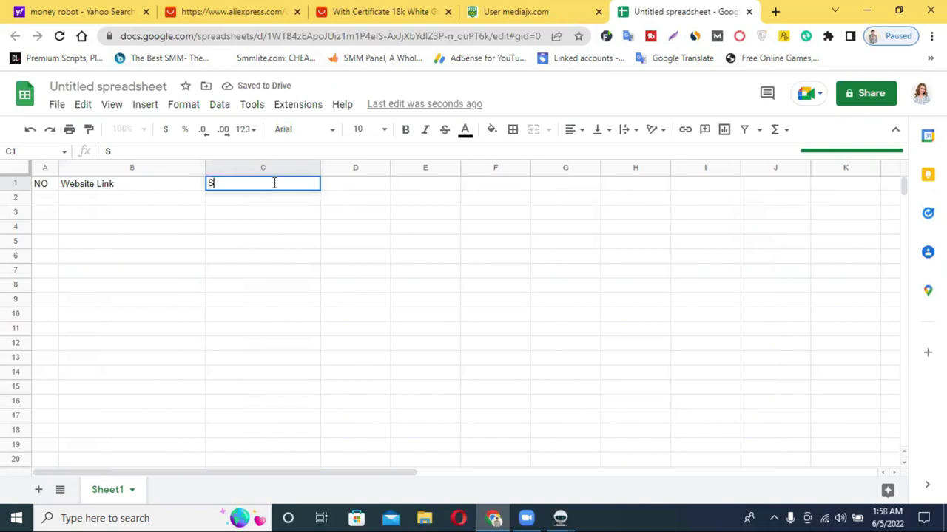
pyautogui.write('Screenshot Link')
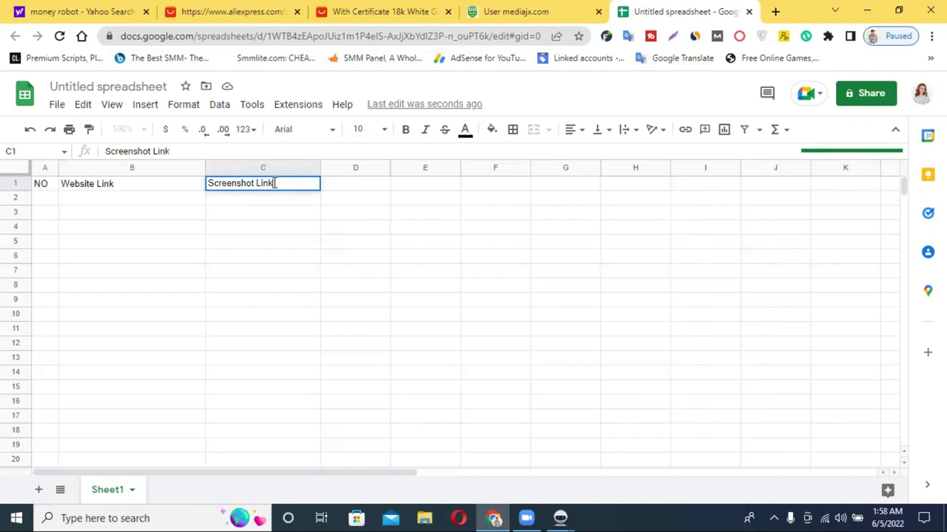
pyautogui.click(350, 188)
# Step: Widen column D to nearly three times its width and enter the header "Live Link" in D1
pyautogui.moveTo(390, 167); pyautogui.dragTo(522, 168)
pyautogui.doubleClick(431, 187)
pyautogui.write('Li')
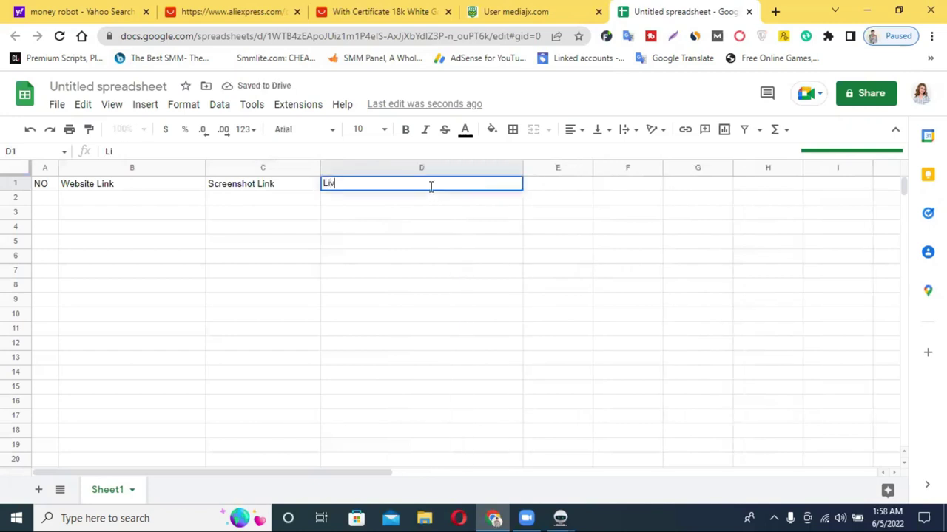
pyautogui.write('ve Link')
pyautogui.click(444, 249)
# Step: Format header row 1 with centered alignment, font size 14 and bold text
pyautogui.click(18, 183)
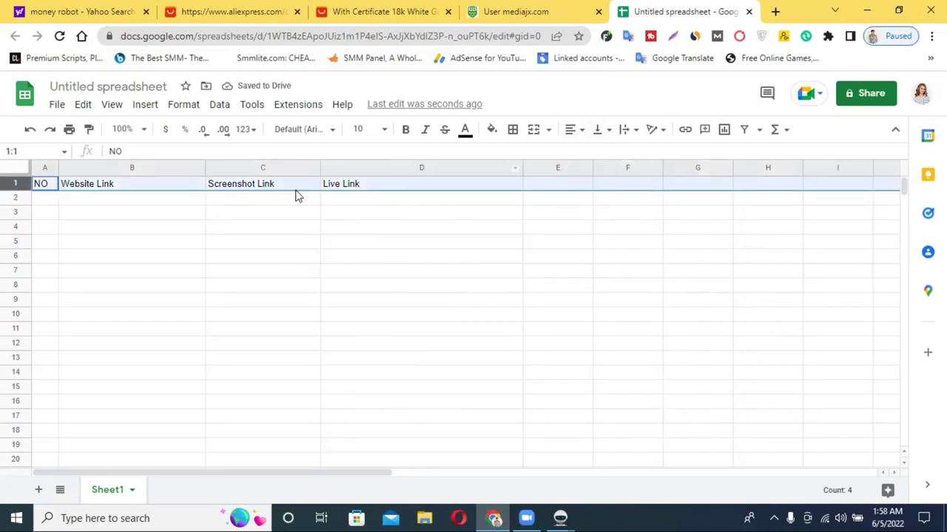
pyautogui.click(574, 133)
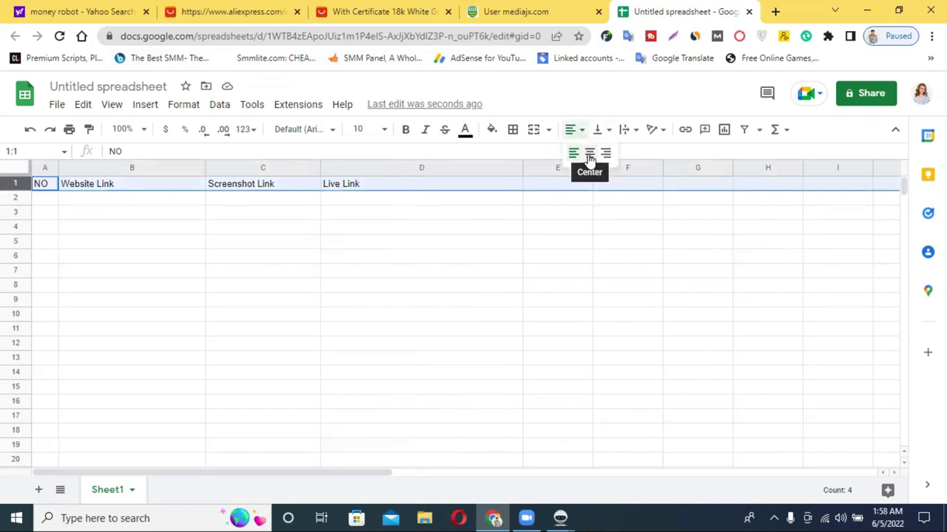
pyautogui.click(589, 157)
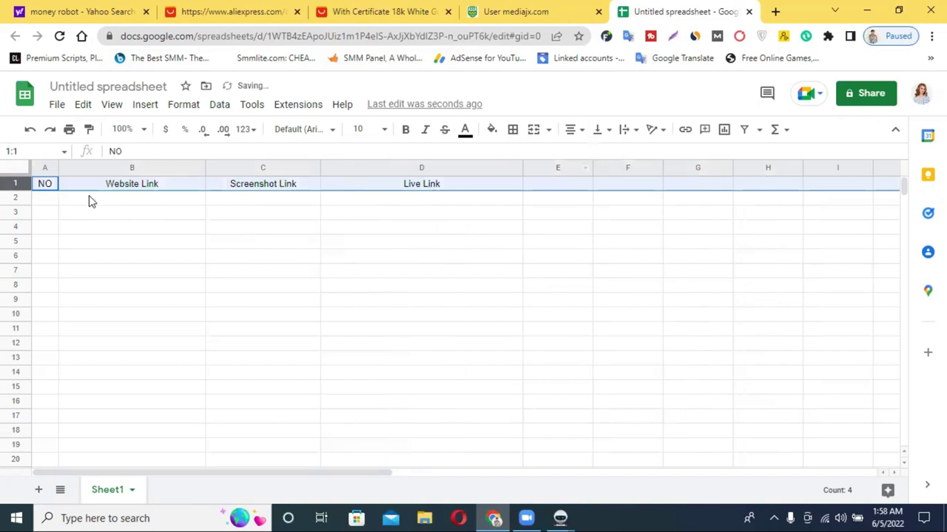
pyautogui.click(384, 129)
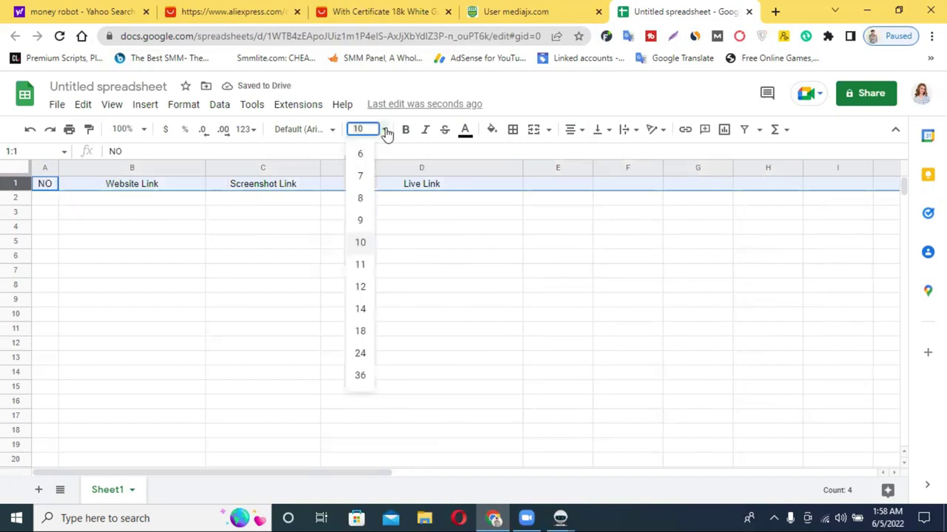
pyautogui.click(361, 308)
pyautogui.click(363, 315)
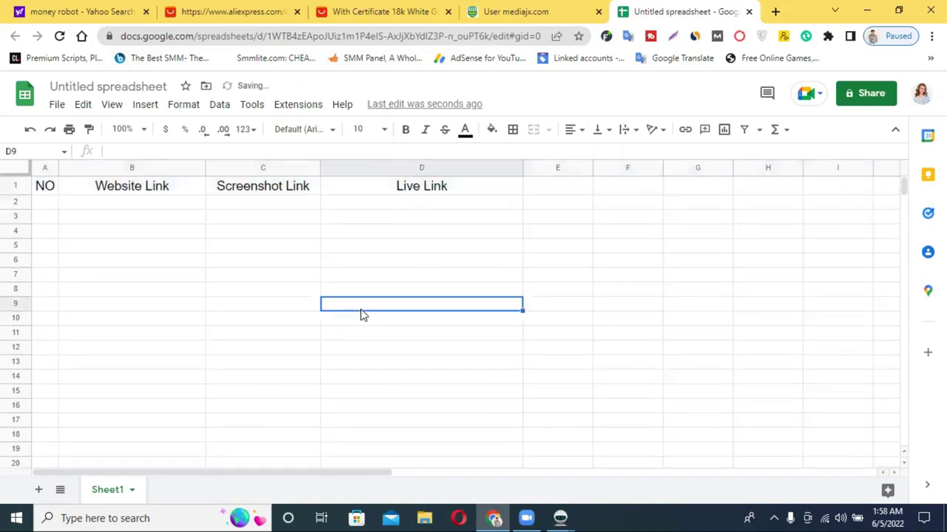
pyautogui.click(16, 185)
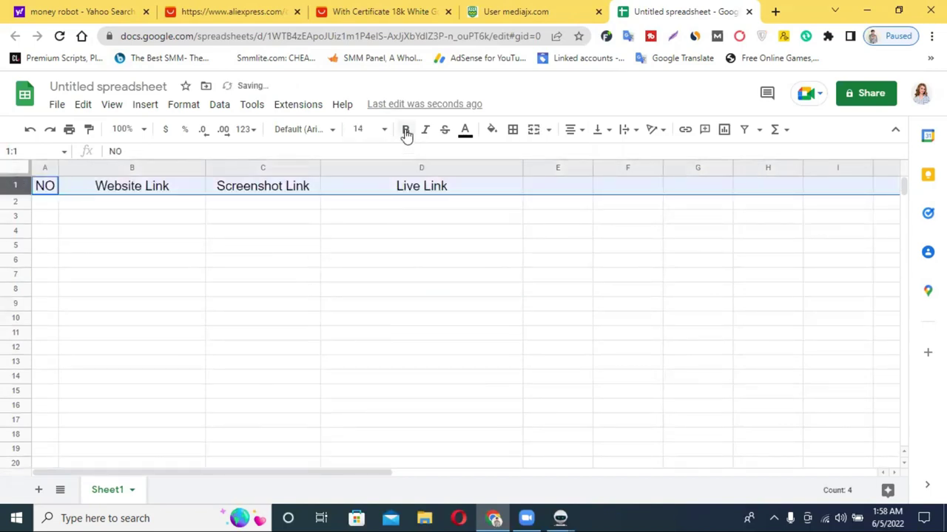
pyautogui.click(406, 131)
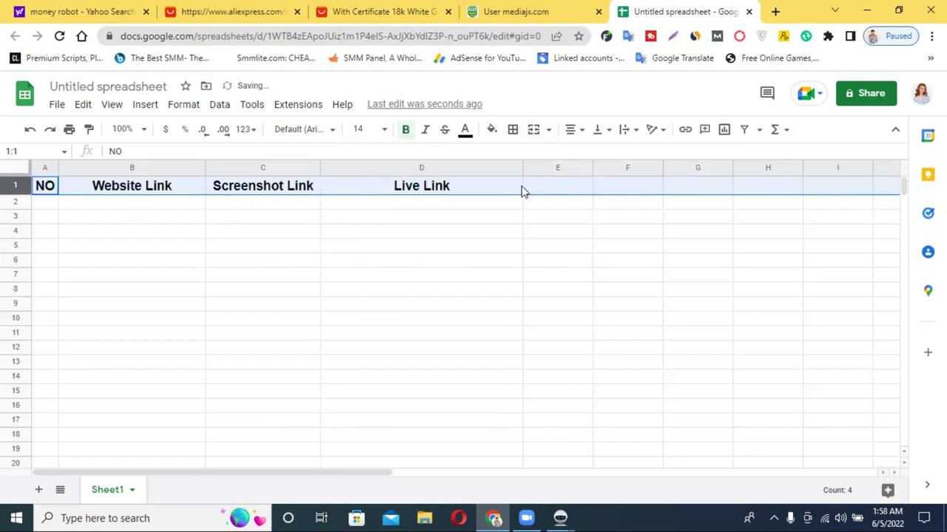
# Step: Fill header row 1 with magenta after trying a light magenta shade
pyautogui.click(491, 131)
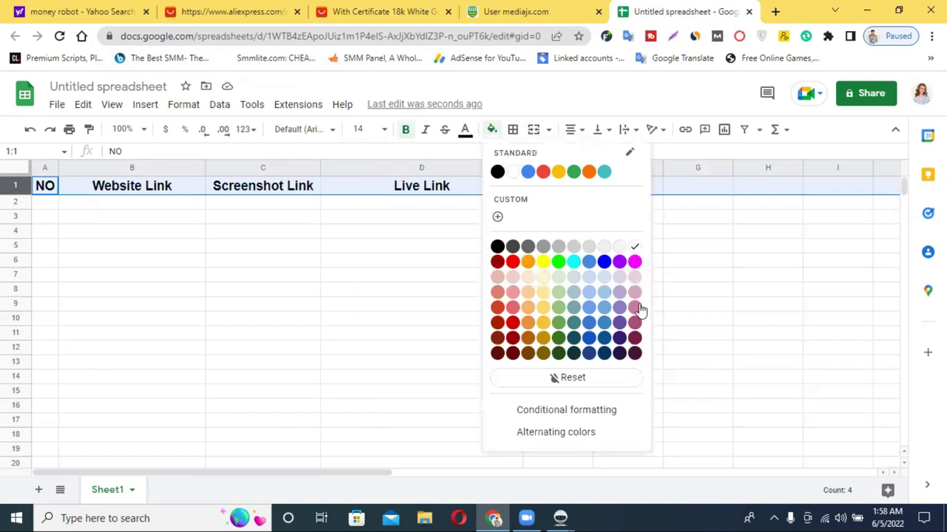
pyautogui.click(635, 276)
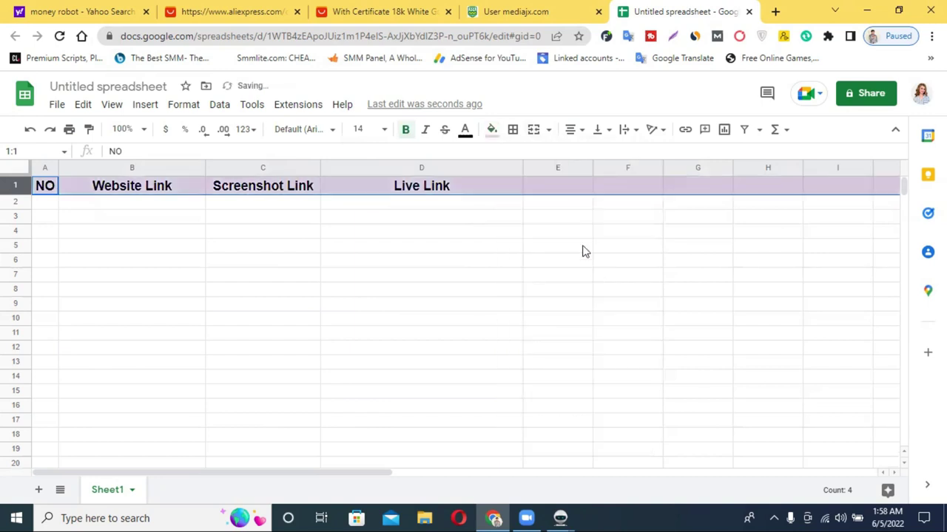
pyautogui.click(492, 131)
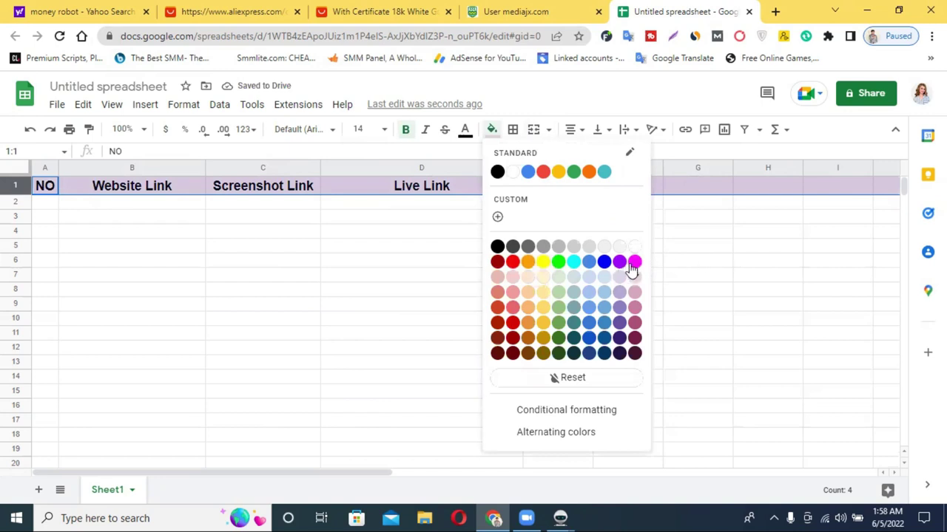
pyautogui.click(634, 262)
pyautogui.click(660, 266)
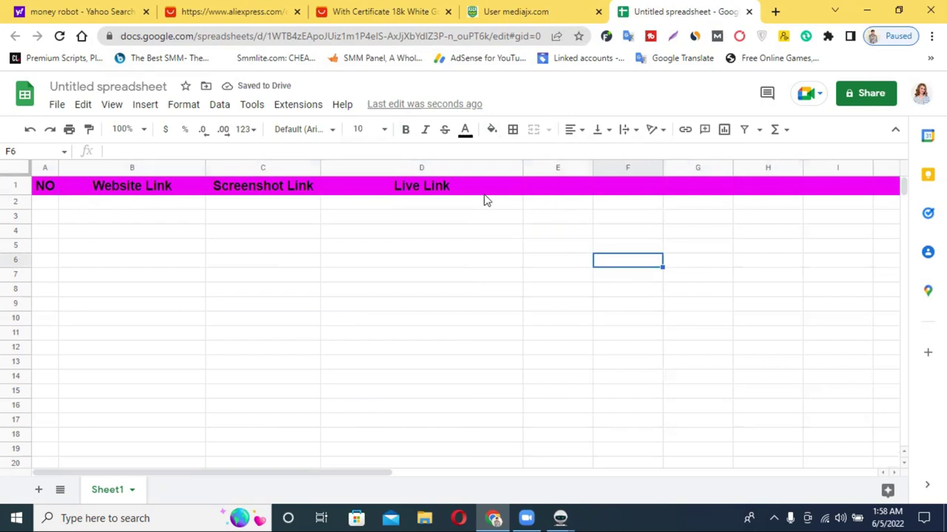
# Step: Enter 1 and 2 in A2 and A3, and extend the numbering down to 23 in A24
pyautogui.doubleClick(47, 203)
pyautogui.write('1')
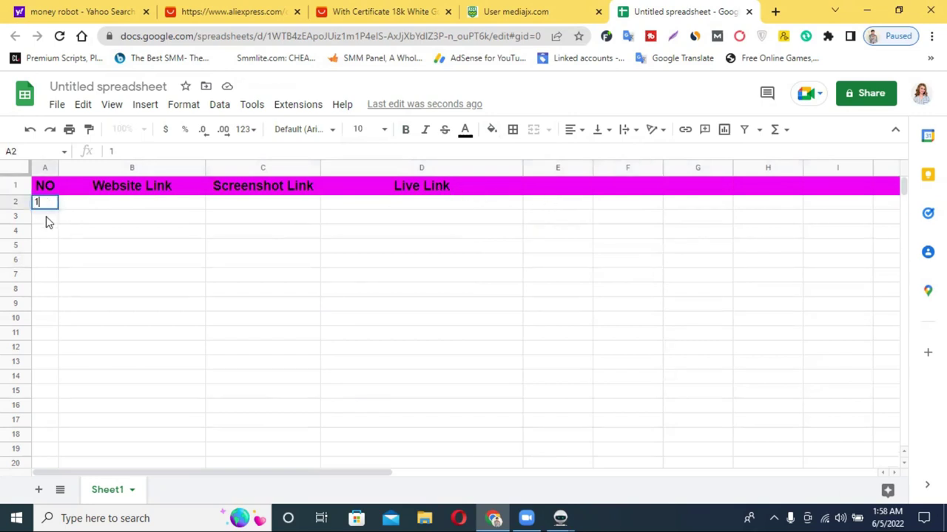
pyautogui.press('Return')
pyautogui.write('2')
pyautogui.click(111, 229)
pyautogui.moveTo(47, 207); pyautogui.dragTo(55, 488)
pyautogui.scroll(2, 331, 323)
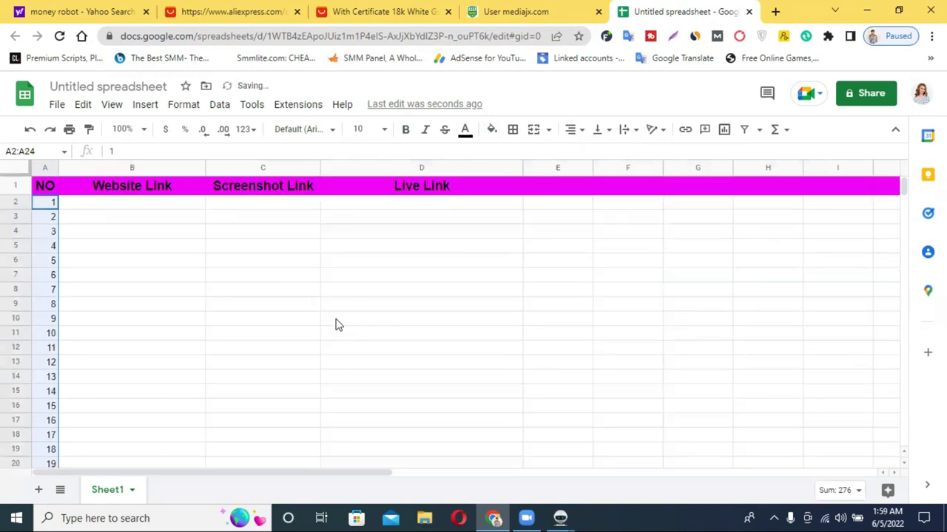
pyautogui.click(283, 321)
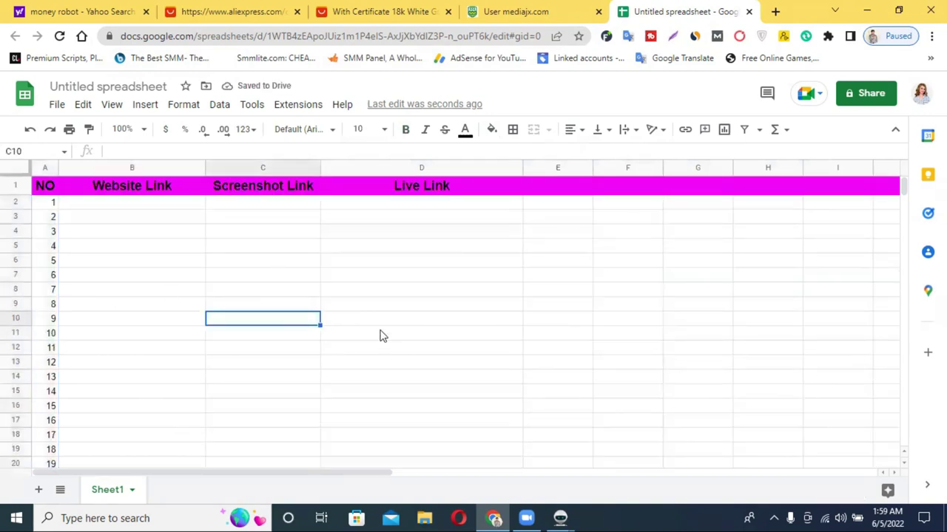
# Step: Add the headers "DA" in E1 and "PA" in F1
pyautogui.click(556, 187)
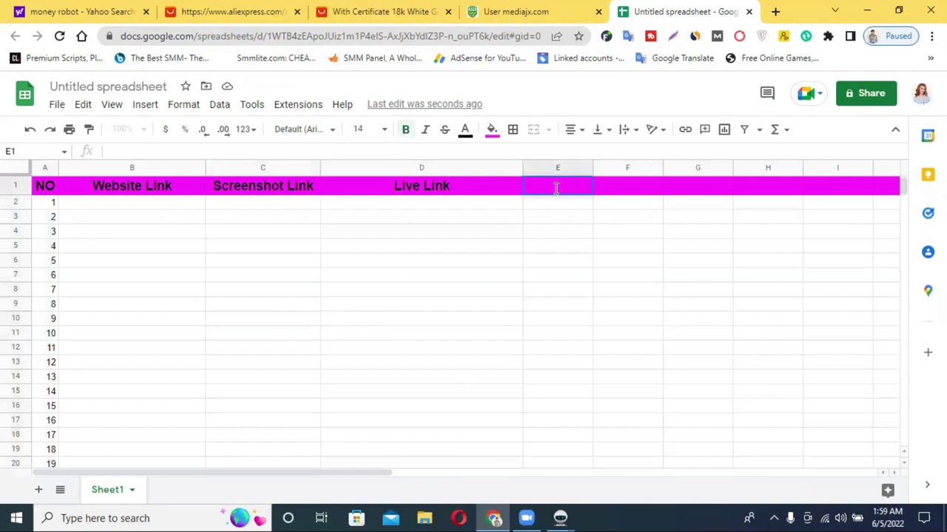
pyautogui.write('DA')
pyautogui.click(630, 189)
pyautogui.write('PA')
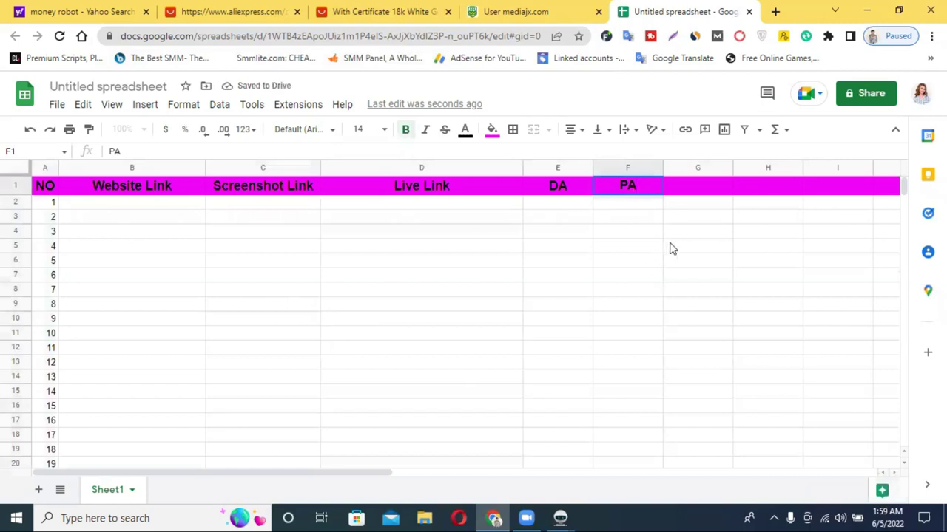
pyautogui.click(724, 235)
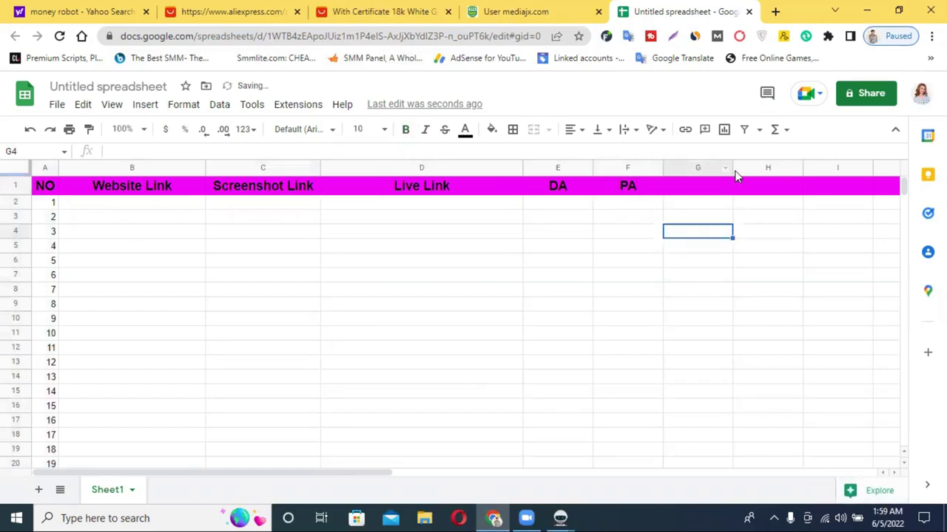
# Step: Start a Lightshot capture of the Submitted page on mediajx.com
pyautogui.click(509, 9)
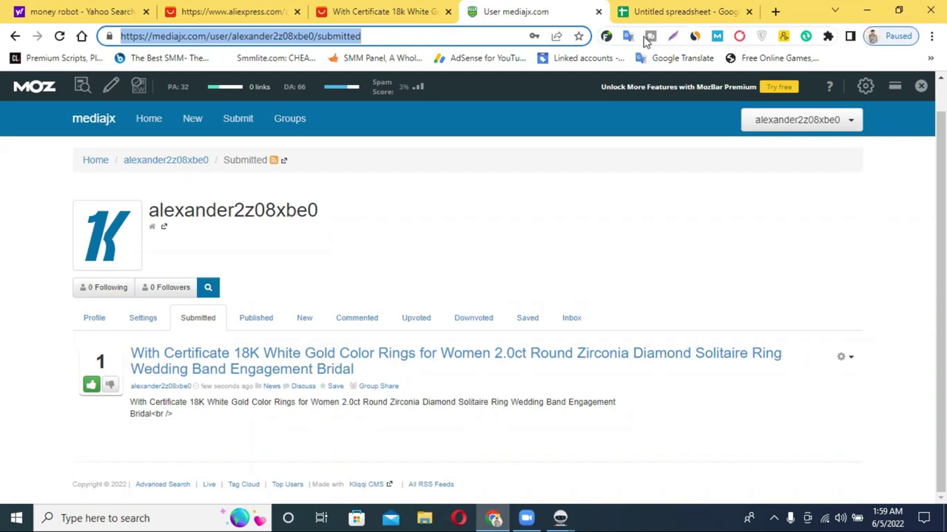
pyautogui.click(673, 37)
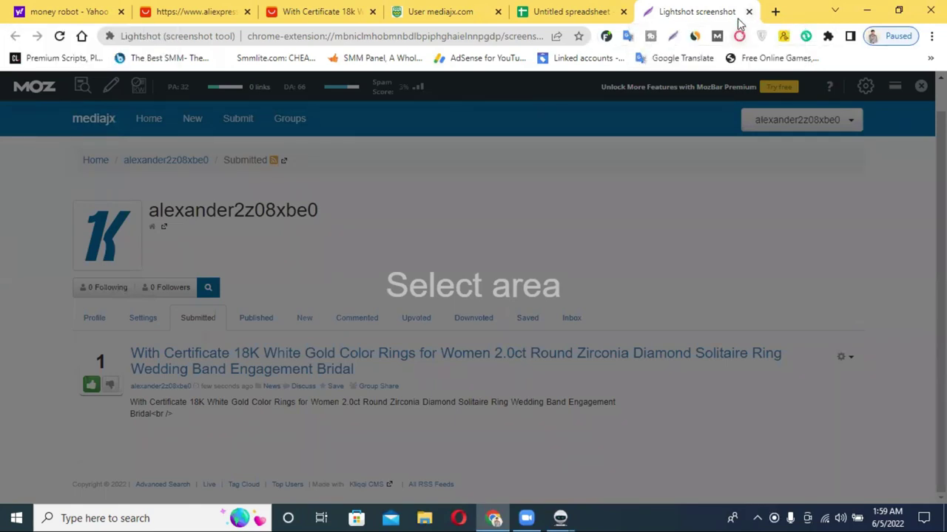
# Step: Search the web for "lightshort", open the Lightshot website from the results and close the results page
pyautogui.click(775, 11)
pyautogui.write('l')
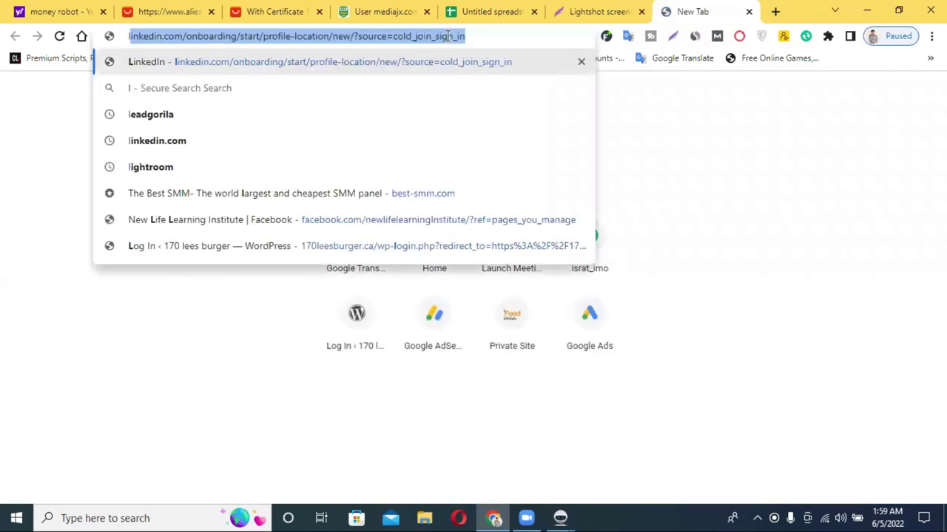
pyautogui.write('ightr')
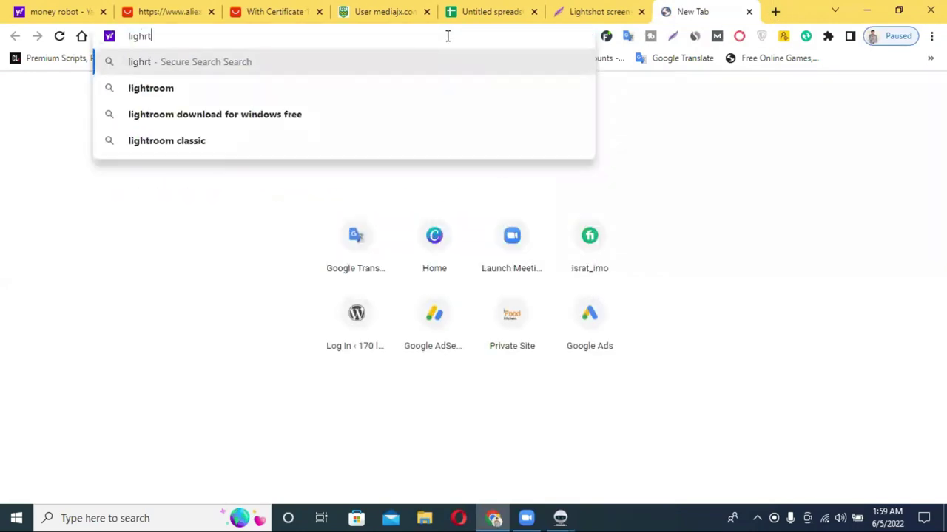
pyautogui.press('BackSpace')
pyautogui.press('BackSpace')
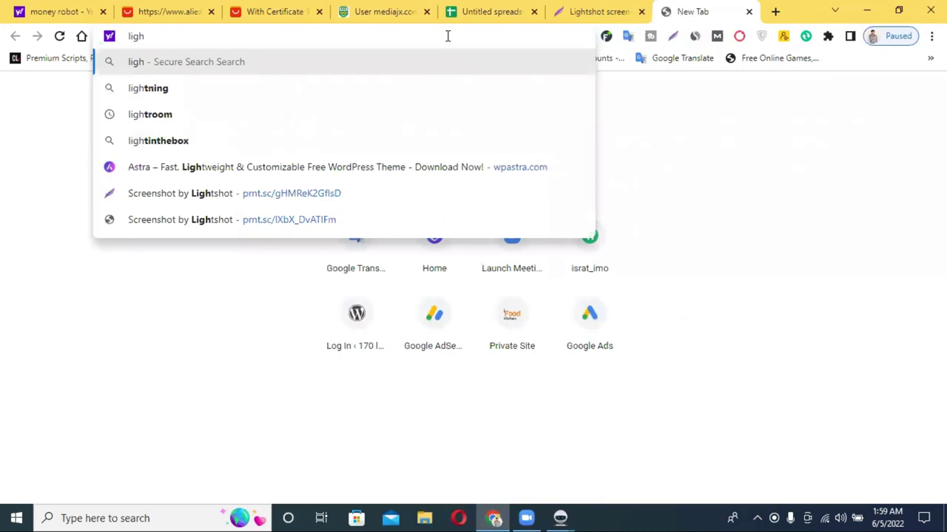
pyautogui.write('tshort')
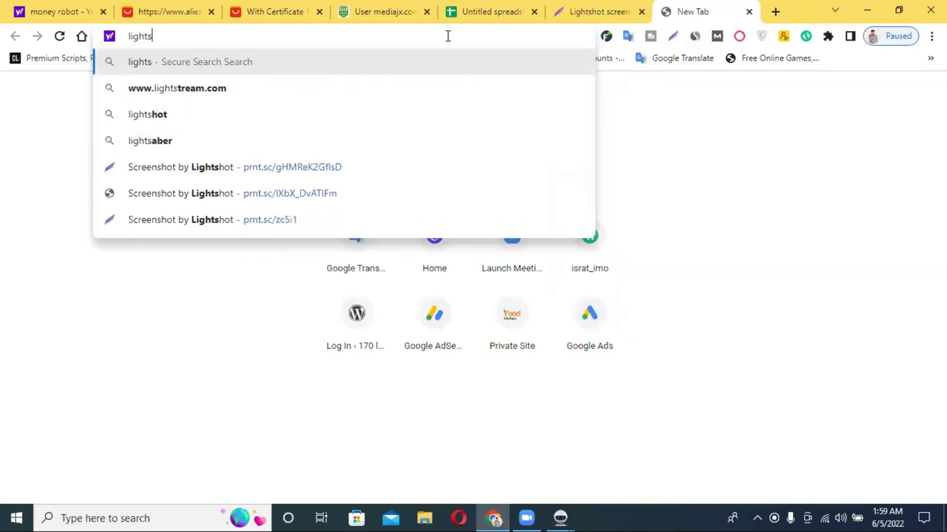
pyautogui.press('Return')
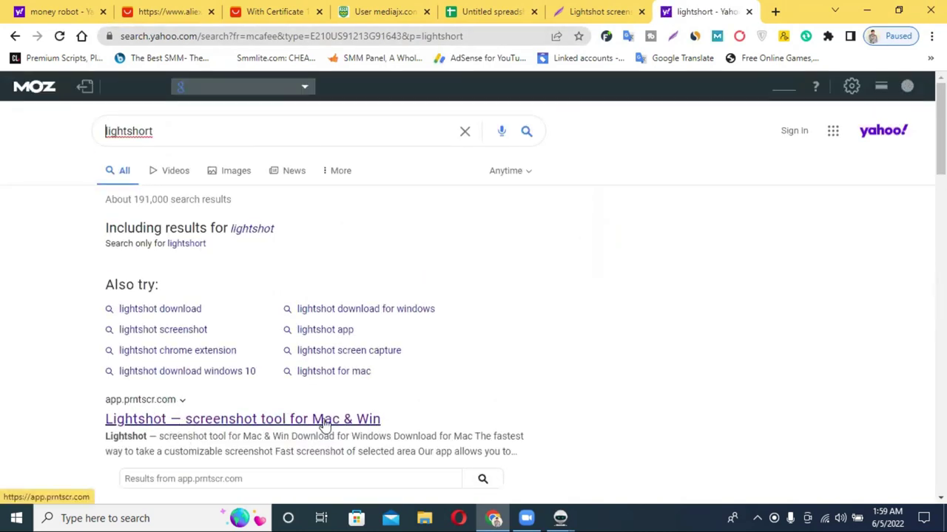
pyautogui.click(370, 419)
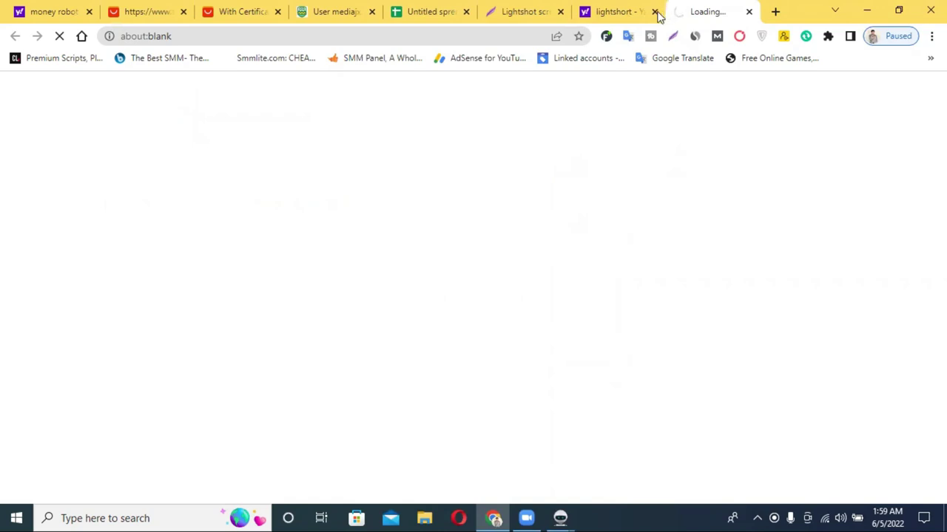
pyautogui.click(655, 12)
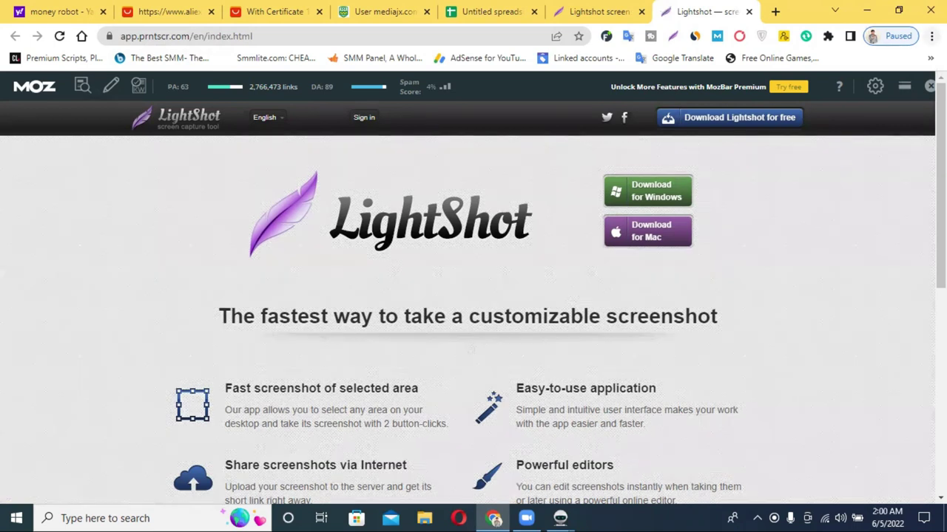
# Step: Open the Chrome Web Store from the browser's extensions page, and close the extensions page
pyautogui.click(931, 36)
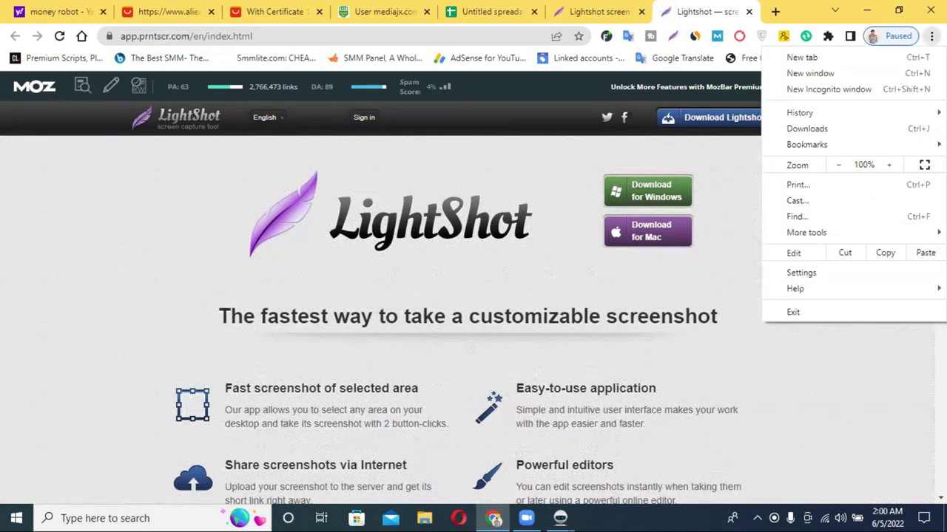
pyautogui.moveTo(805, 237)
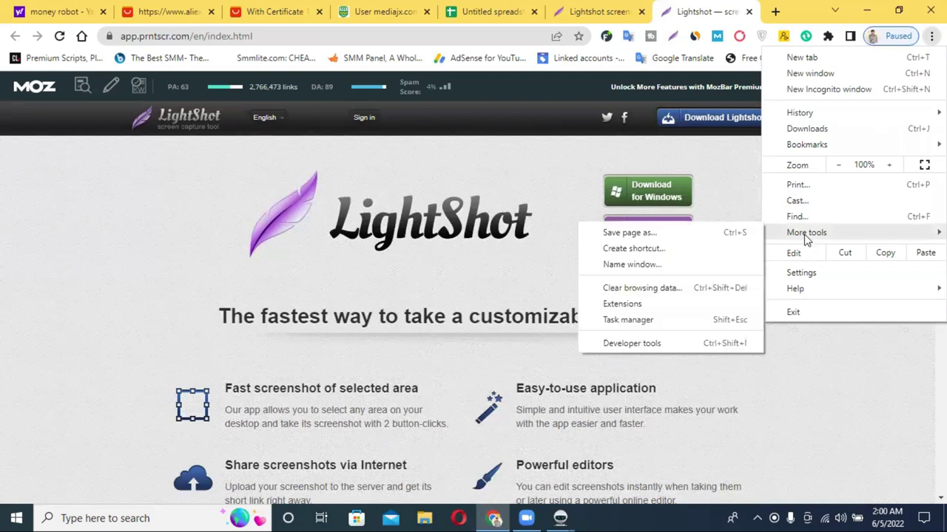
pyautogui.click(636, 304)
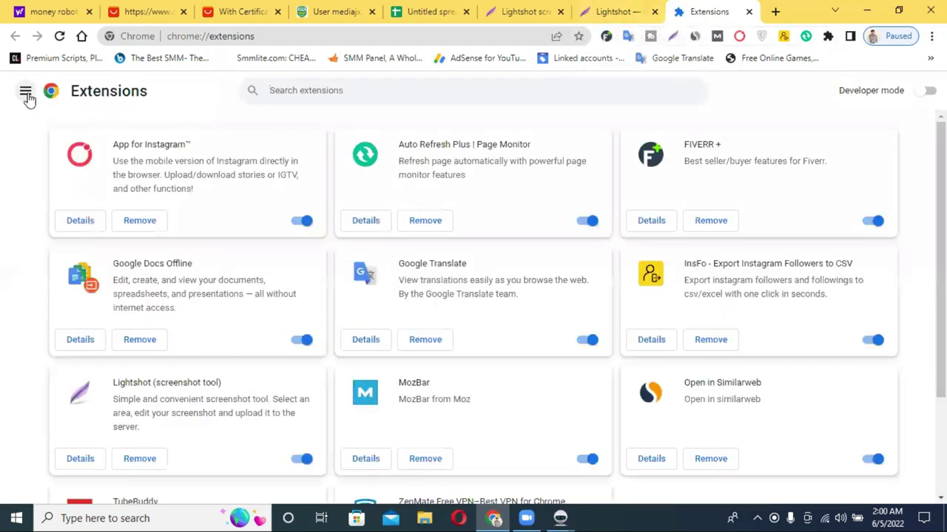
pyautogui.click(26, 94)
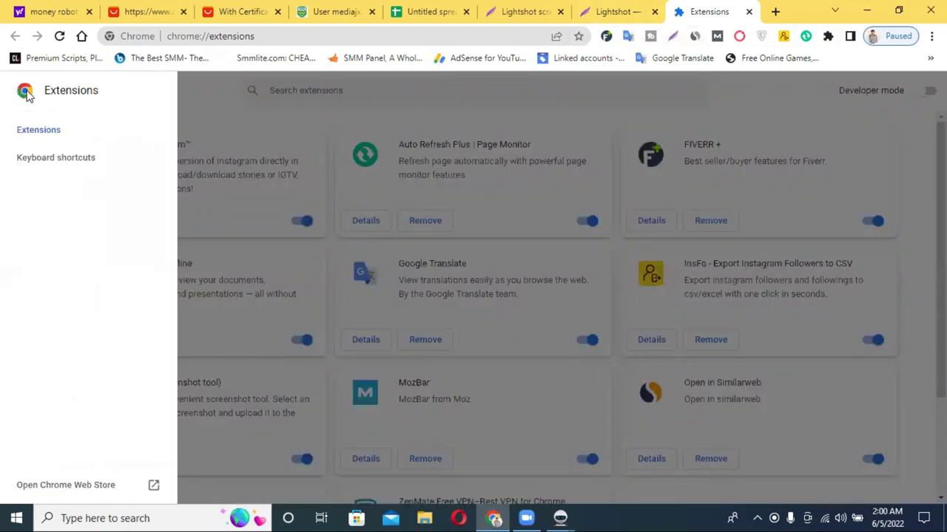
pyautogui.click(67, 489)
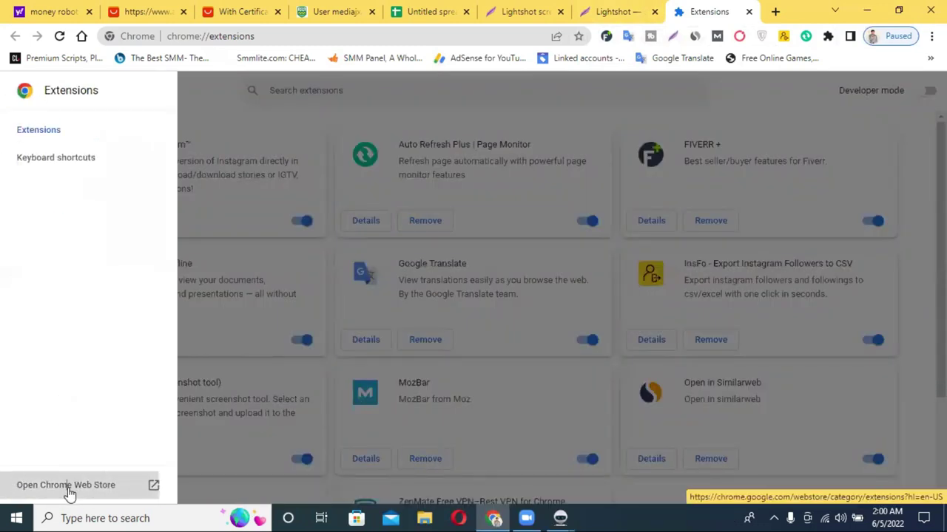
pyautogui.click(667, 12)
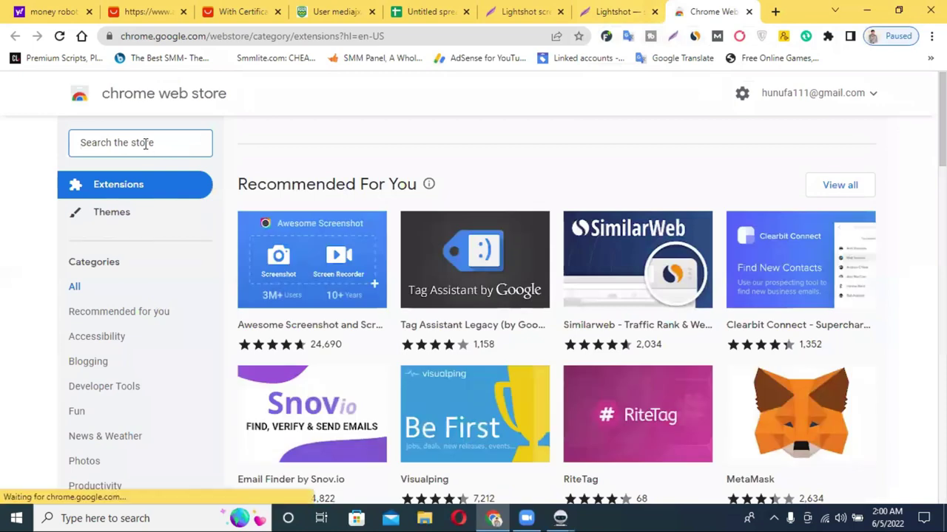
# Step: Search the store for "lightshot screenshot" and open the Lightshot (screenshot tool) listing
pyautogui.write('l')
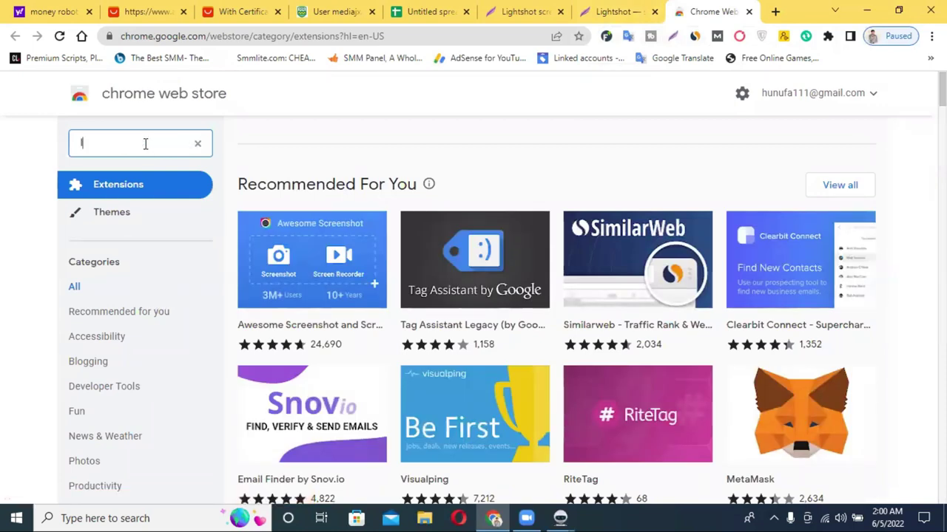
pyautogui.write('i')
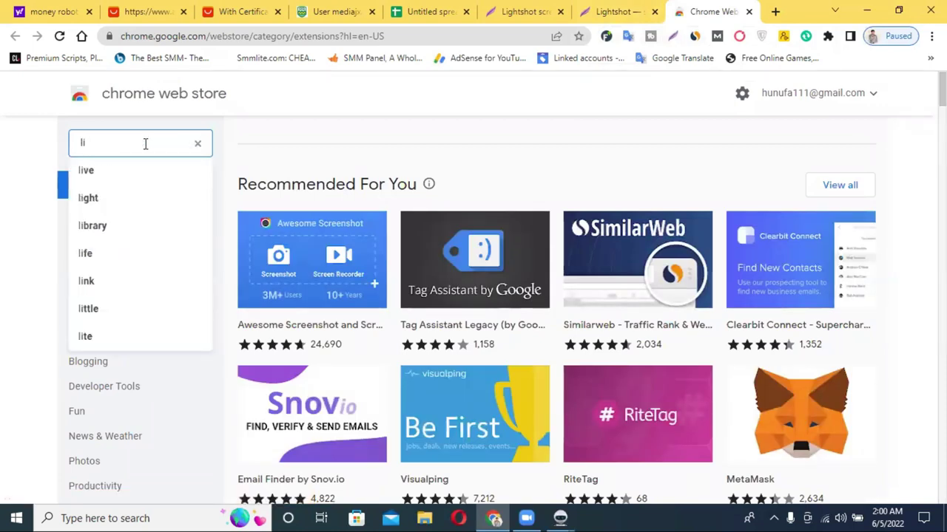
pyautogui.write('gh')
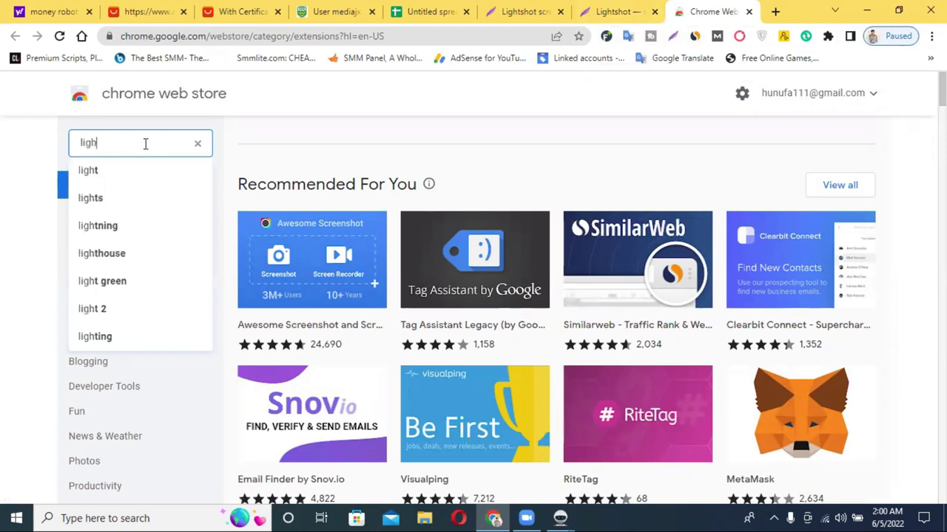
pyautogui.write('tshot')
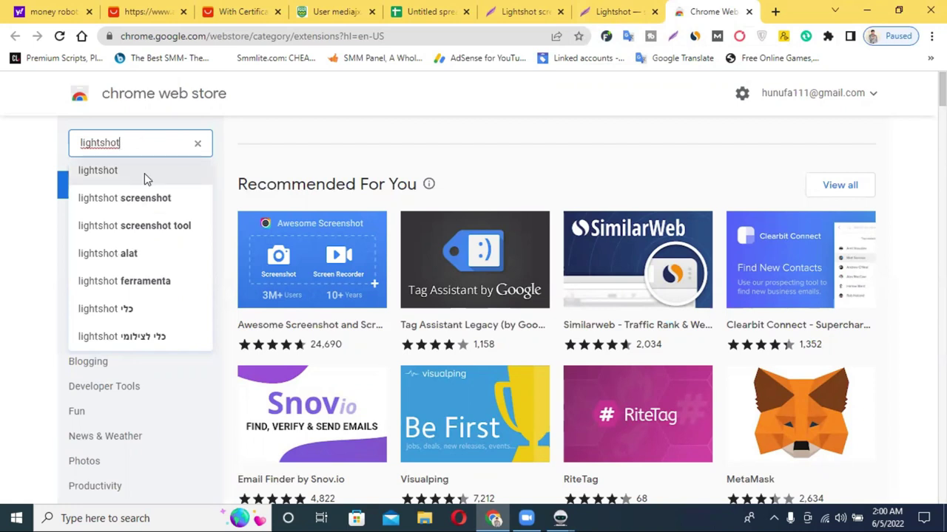
pyautogui.click(124, 200)
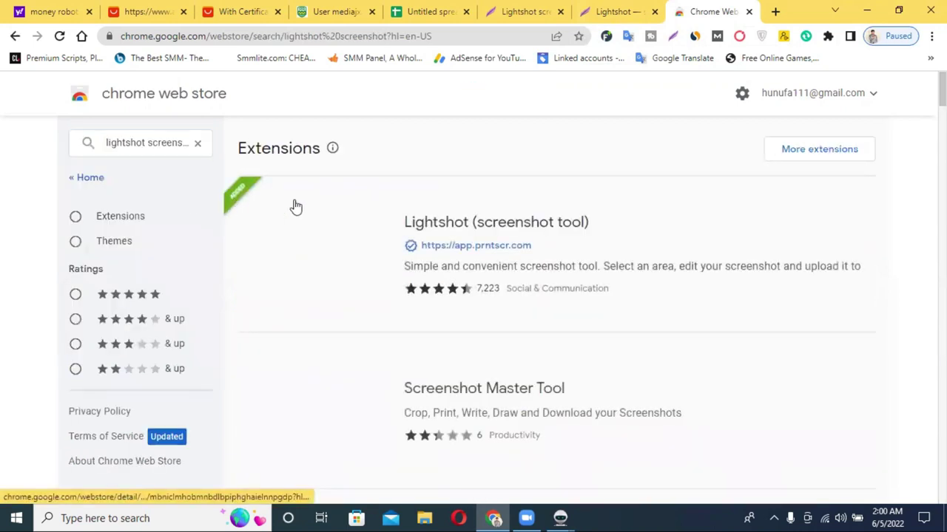
pyautogui.click(531, 227)
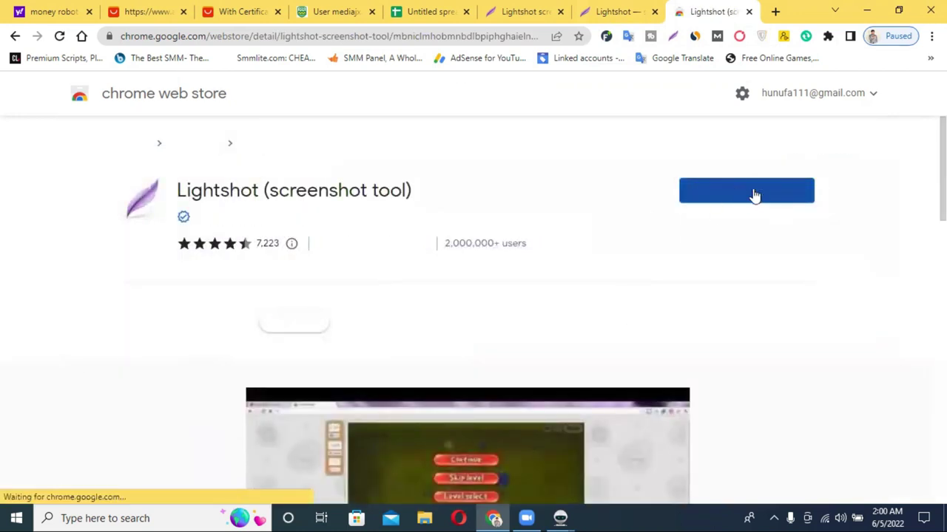
# Step: Check the browser's list of installed extensions, and close the Lightshot store listing and website
pyautogui.click(829, 40)
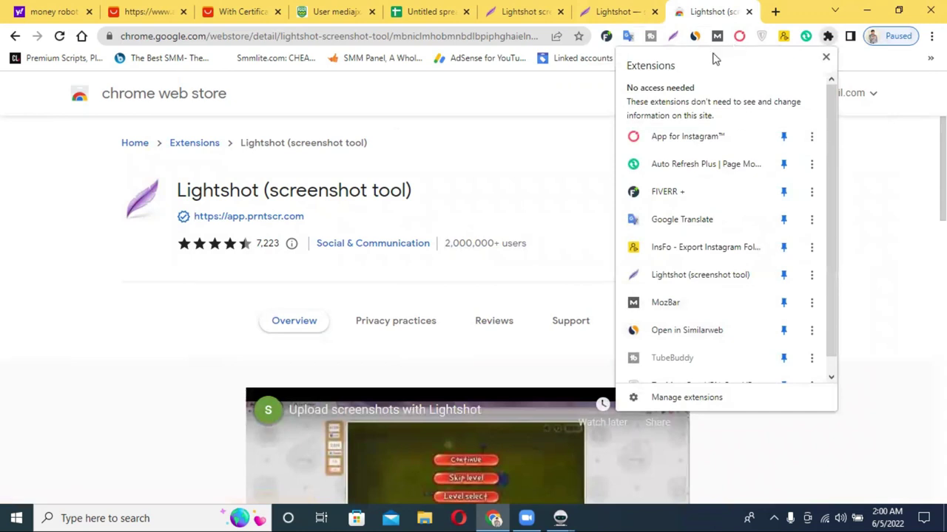
pyautogui.click(524, 131)
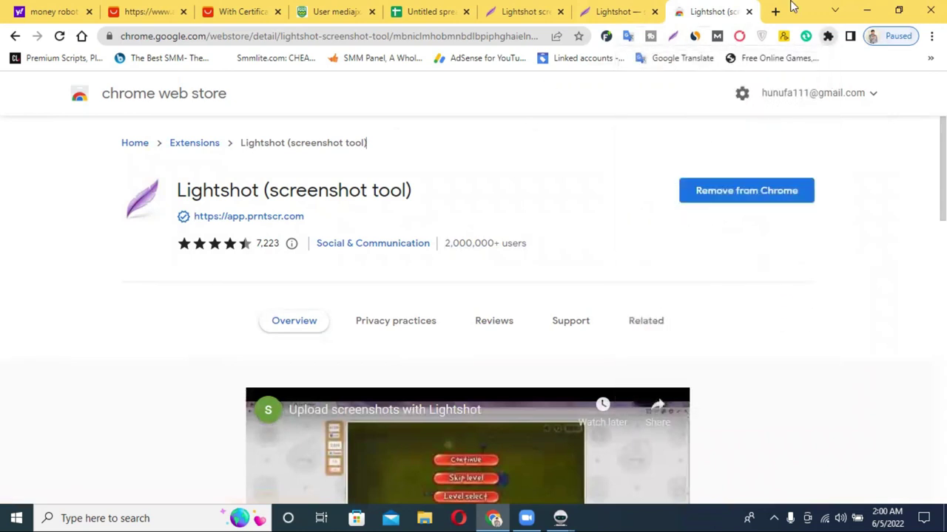
pyautogui.click(749, 12)
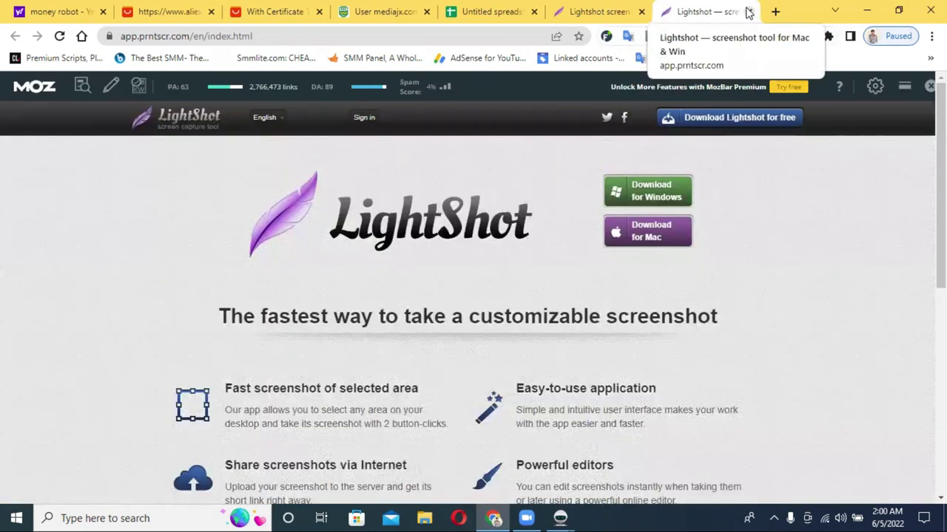
pyautogui.click(749, 13)
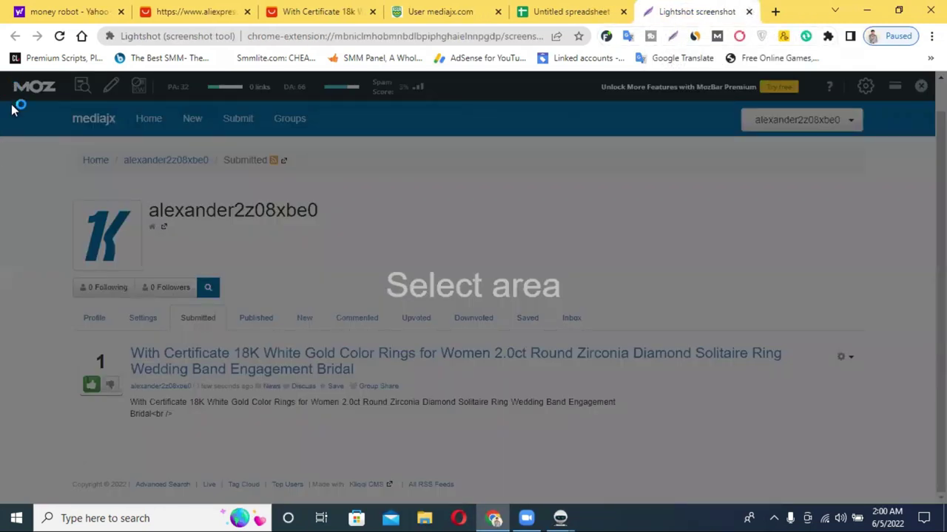
# Step: Capture the mediajx page area at about 1363x574 and upload it with a red arrow pointing to the submitted post's title
pyautogui.moveTo(2, 103); pyautogui.dragTo(945, 503)
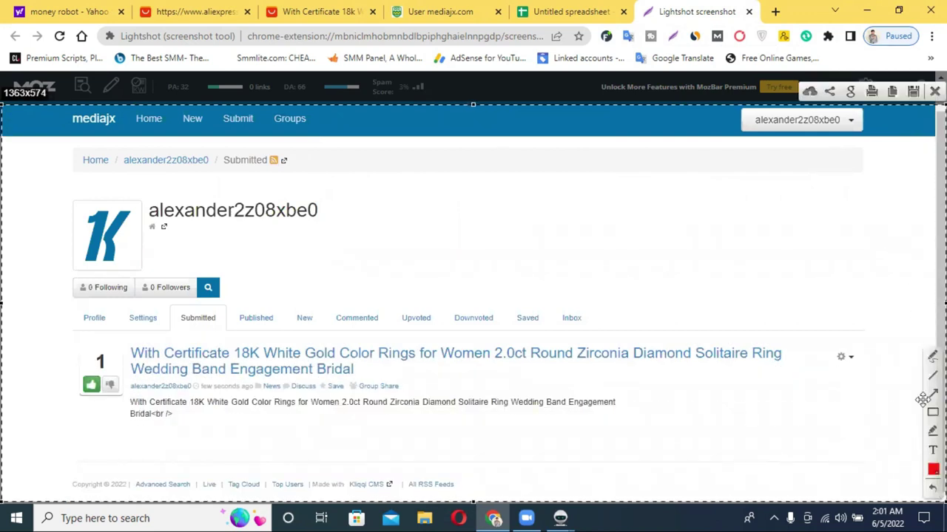
pyautogui.moveTo(744, 234)
pyautogui.mouseDown()
pyautogui.moveTo(566, 251)
pyautogui.moveTo(201, 250)
pyautogui.moveTo(236, 368)
pyautogui.mouseUp()
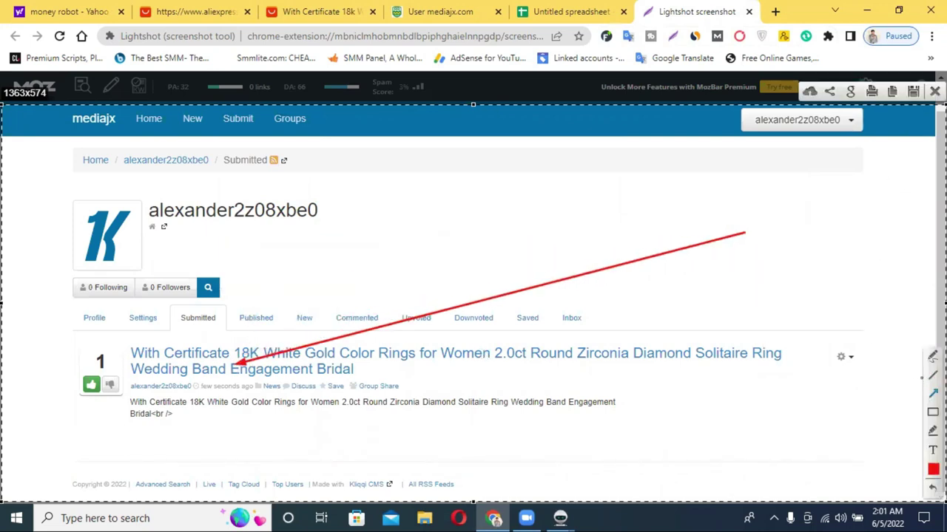
pyautogui.click(810, 92)
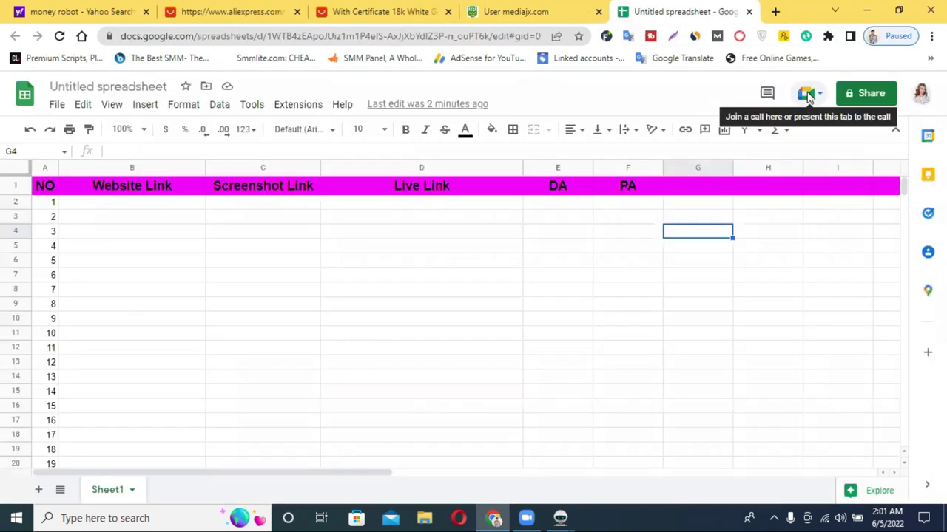
# Step: Cut the full web address of the uploaded Lightshot screenshot to the clipboard
pyautogui.click(386, 36)
pyautogui.rightClick(386, 36)
pyautogui.click(378, 36)
pyautogui.hotkey('ctrl', 'a')
pyautogui.rightClick(377, 36)
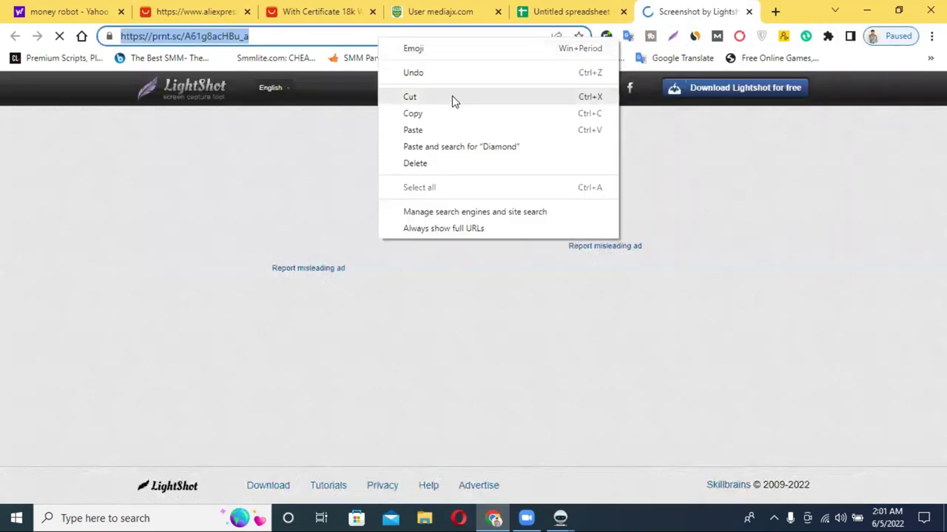
pyautogui.click(452, 96)
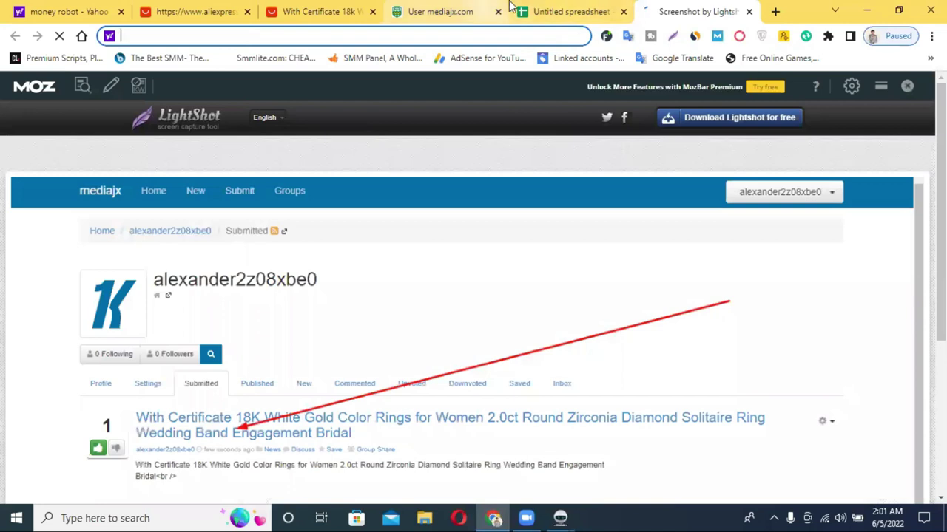
pyautogui.click(536, 11)
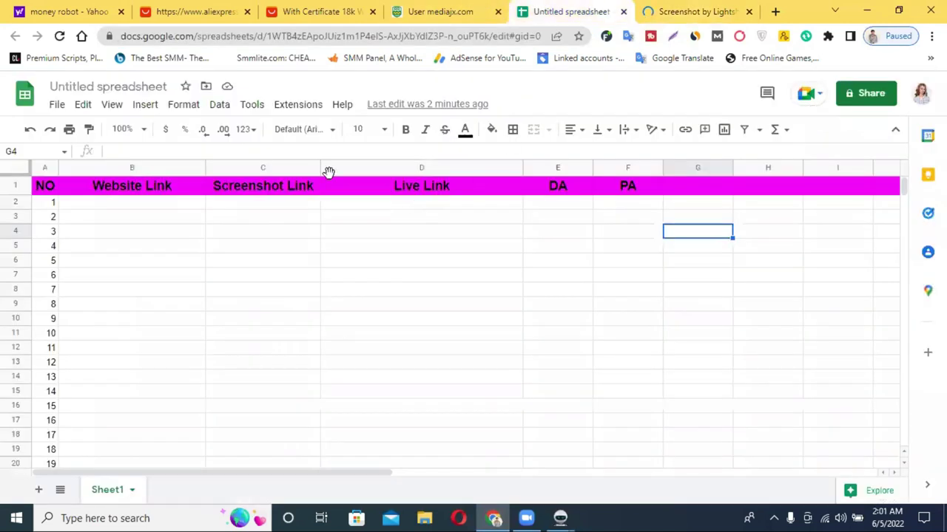
pyautogui.click(254, 208)
pyautogui.rightClick(254, 208)
pyautogui.click(239, 208)
pyautogui.doubleClick(238, 205)
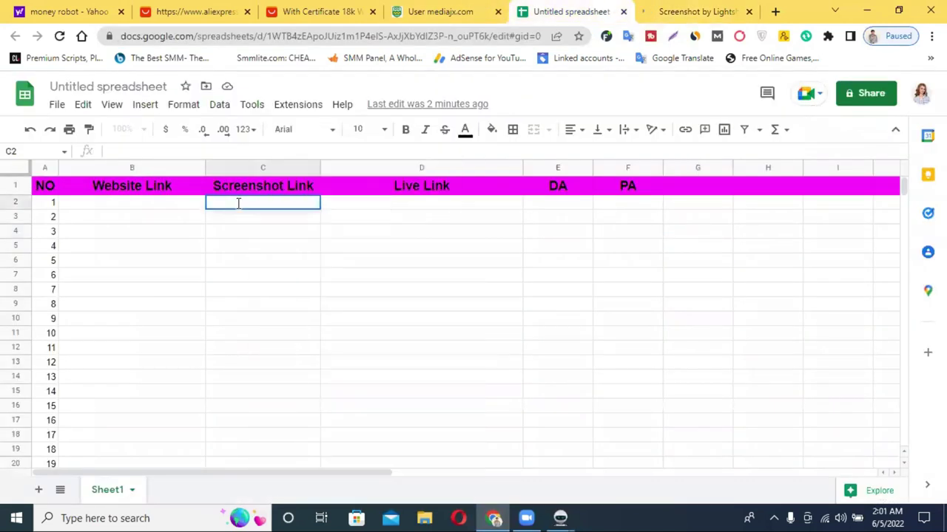
pyautogui.rightClick(237, 203)
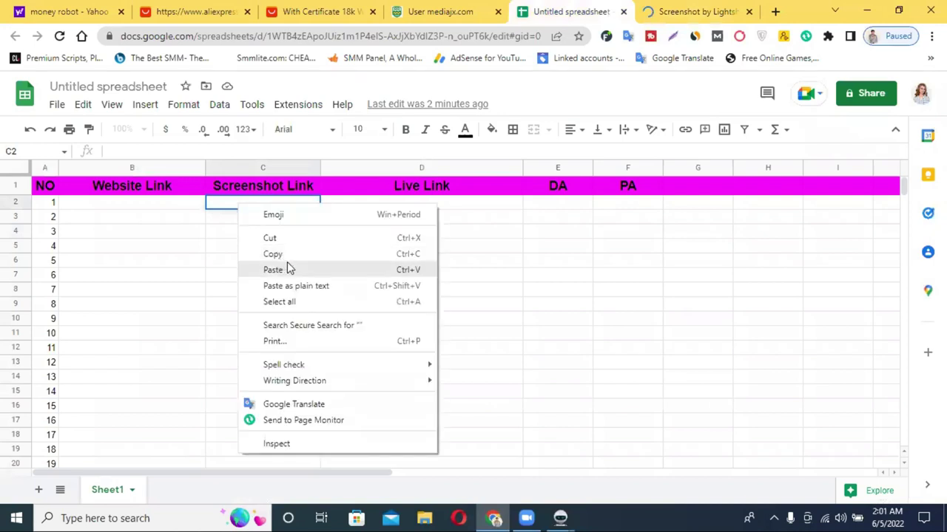
pyautogui.click(287, 264)
pyautogui.click(437, 262)
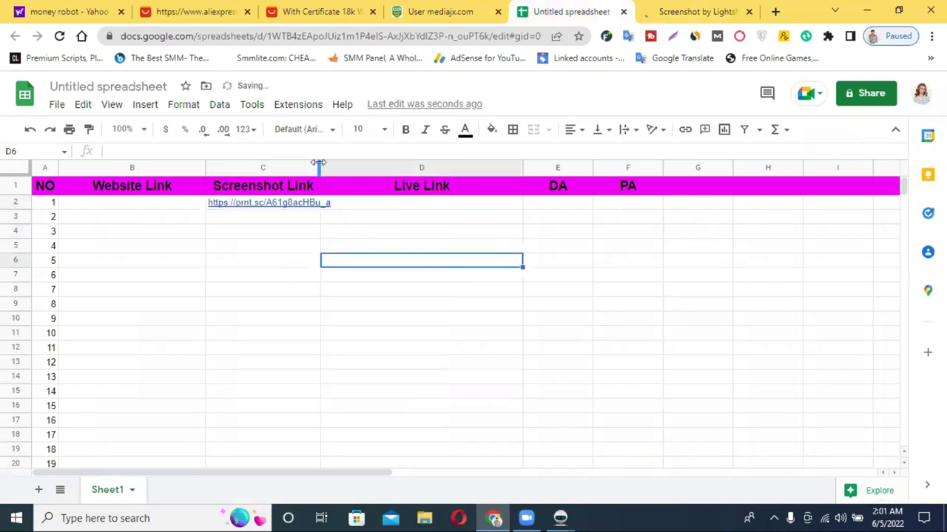
# Step: Widen the Screenshot Link column to fit the pasted link, and return to the uploaded screenshot page
pyautogui.moveTo(341, 162); pyautogui.dragTo(364, 162)
pyautogui.click(645, 290)
pyautogui.click(706, 8)
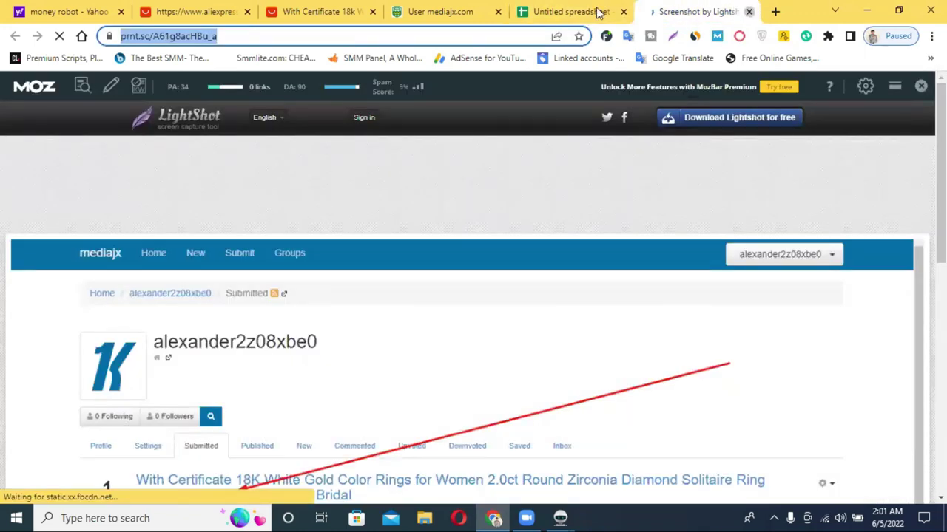
# Step: Close the uploaded screenshot page and copy the full web address of the mediajx submitted-posts page
pyautogui.hotkey('ctrl', 'w')
pyautogui.click(496, 9)
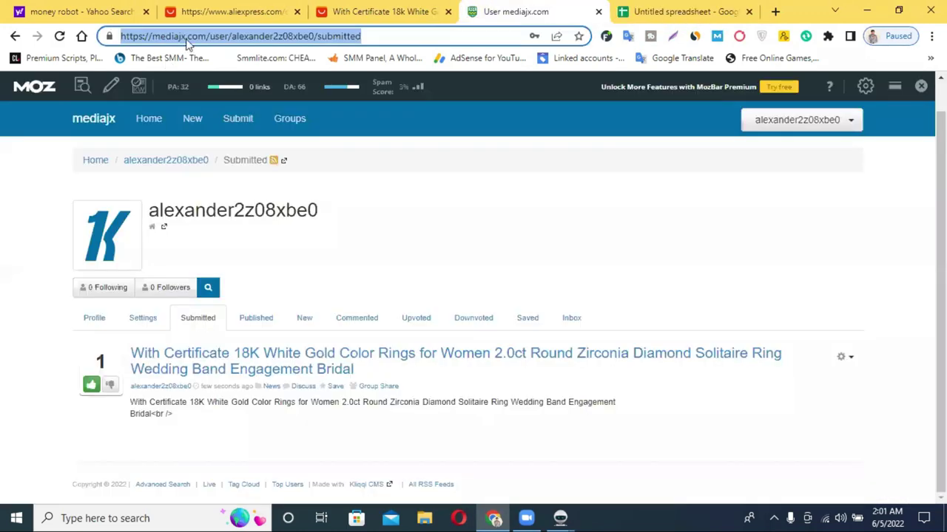
pyautogui.hotkey('shift', 'F10')
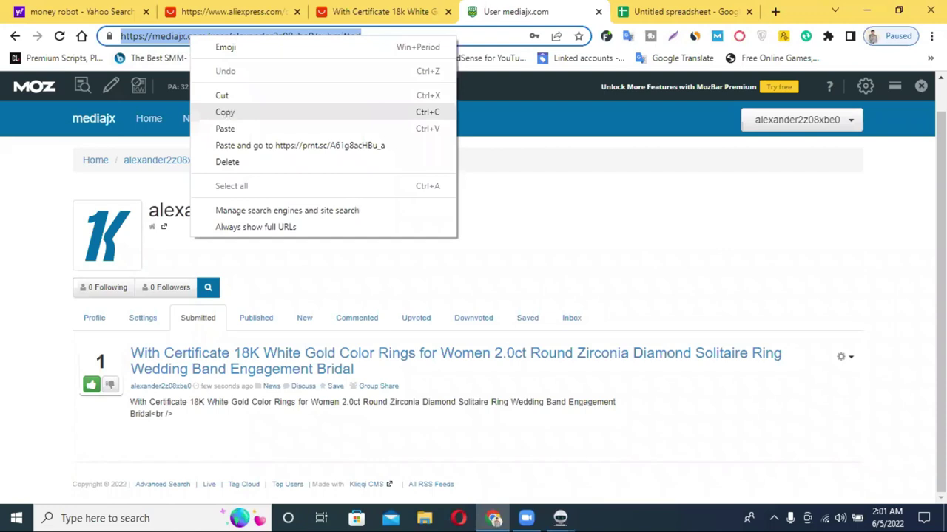
pyautogui.press('Return')
# Step: Check the copied submitted-posts address in an Incognito window, and close that window
pyautogui.hotkey('alt', 'f')
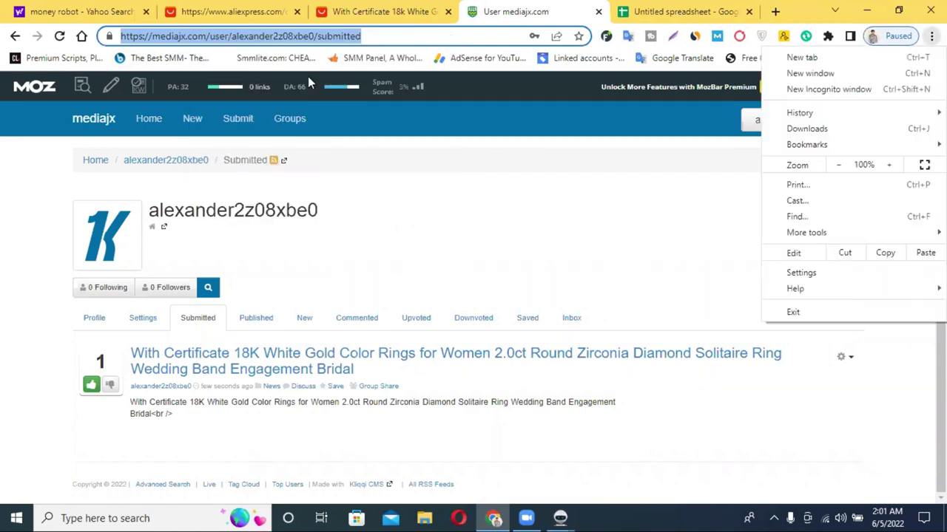
pyautogui.hotkey('ctrl', 'n')
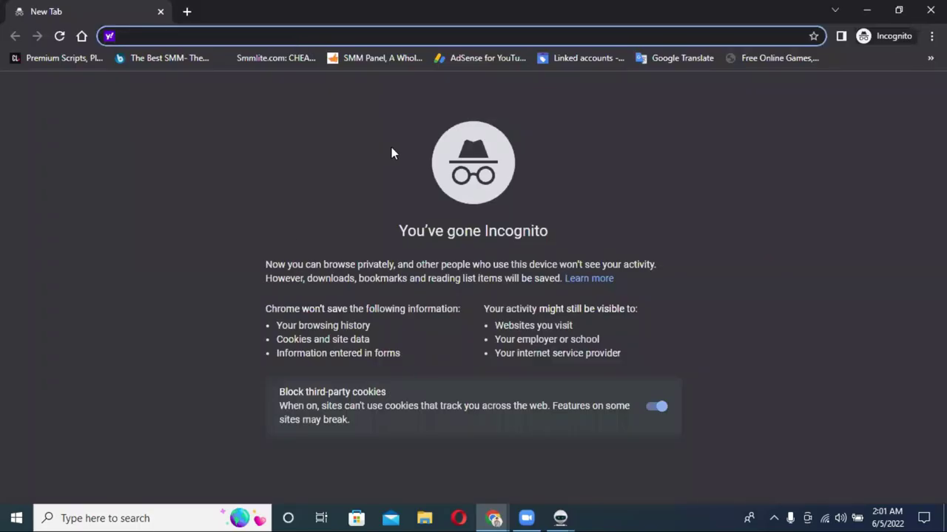
pyautogui.hotkey('shift', 'F10')
pyautogui.click(392, 149)
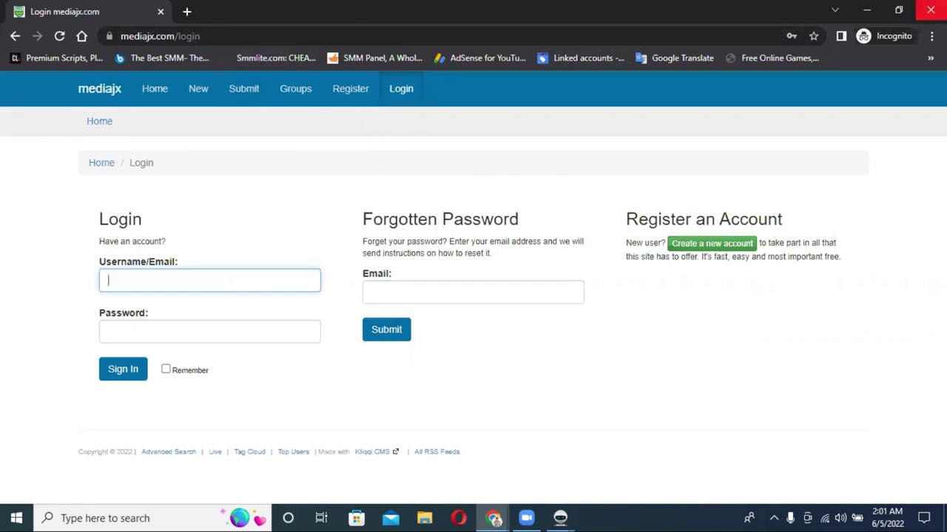
pyautogui.click(930, 9)
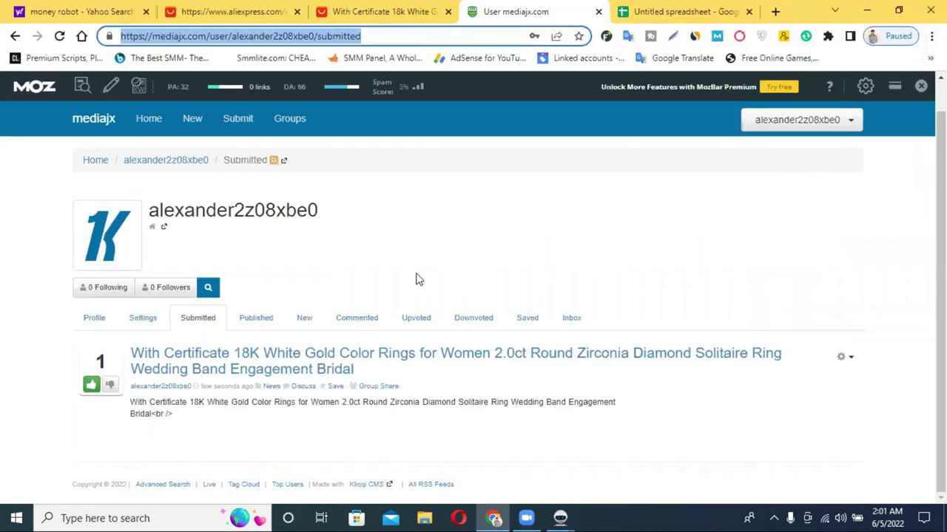
# Step: Copy the mediajx submitted-posts address into D2 of the report spreadsheet, under Live Link, and widen that column to fit it
pyautogui.rightClick(316, 37)
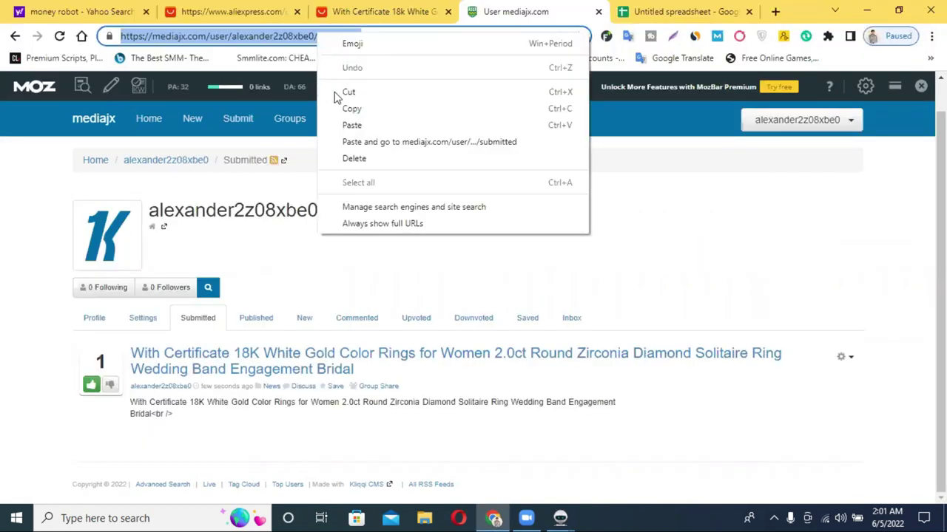
pyautogui.click(366, 108)
pyautogui.click(653, 8)
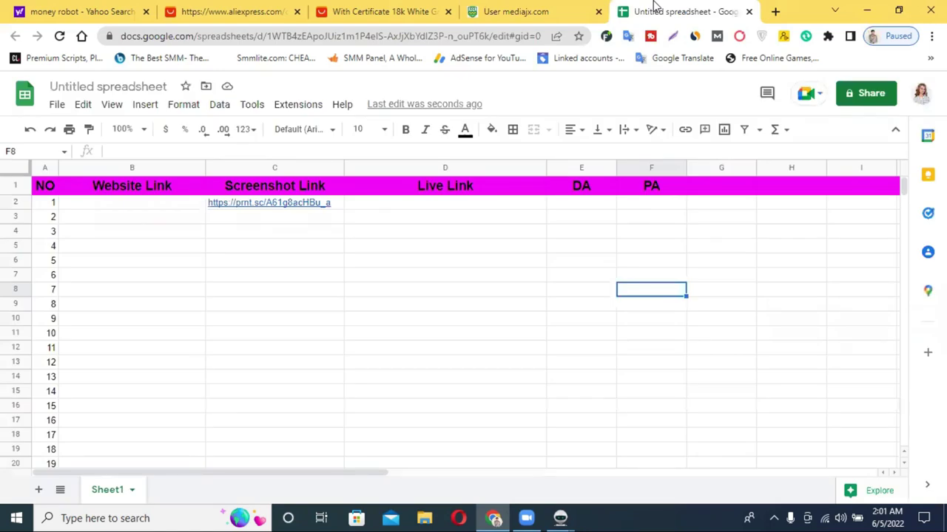
pyautogui.click(547, 9)
pyautogui.click(627, 11)
pyautogui.doubleClick(416, 207)
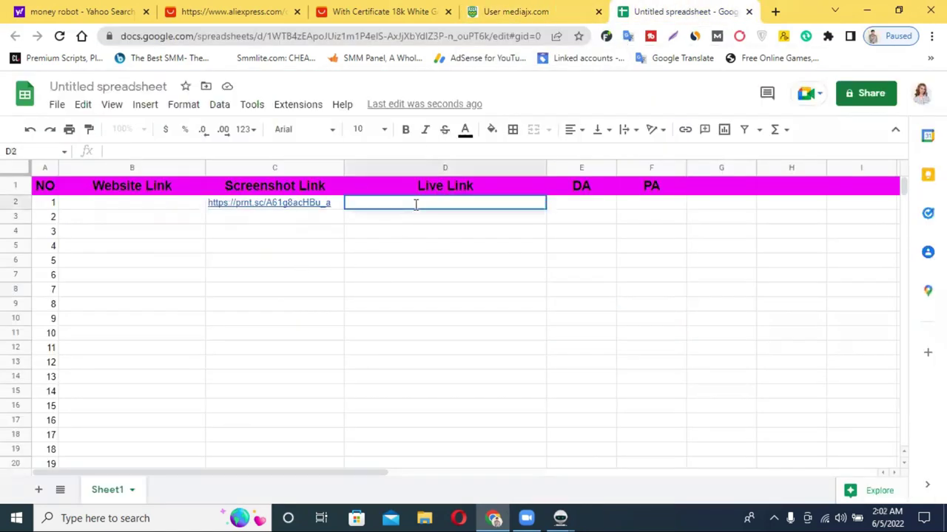
pyautogui.hotkey('ctrl', 'v')
pyautogui.click(496, 290)
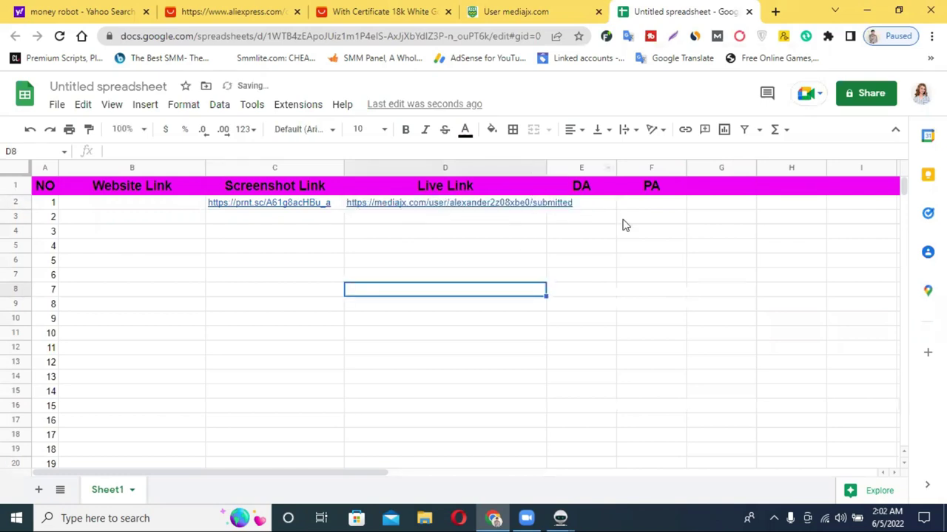
pyautogui.moveTo(544, 163); pyautogui.dragTo(579, 165)
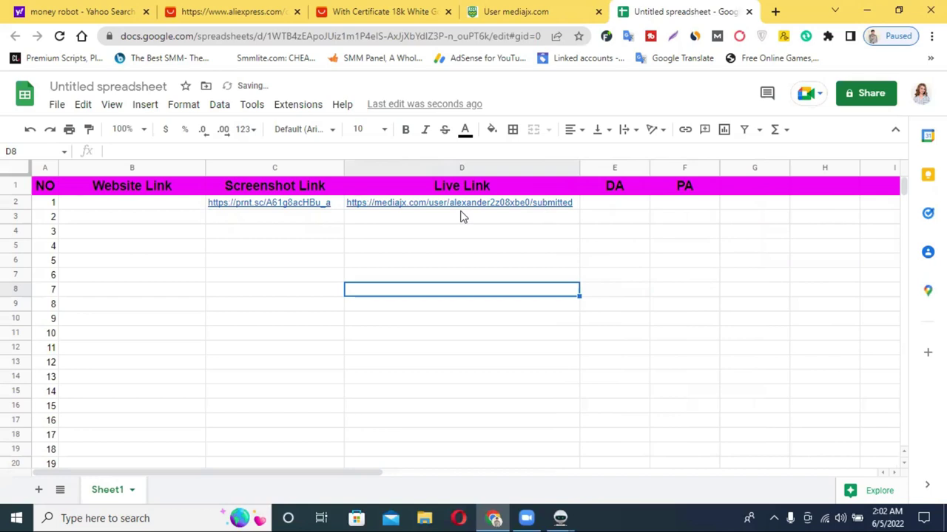
# Step: Open the account's profile page on mediajx, copy its web address, and return to the report spreadsheet
pyautogui.click(549, 8)
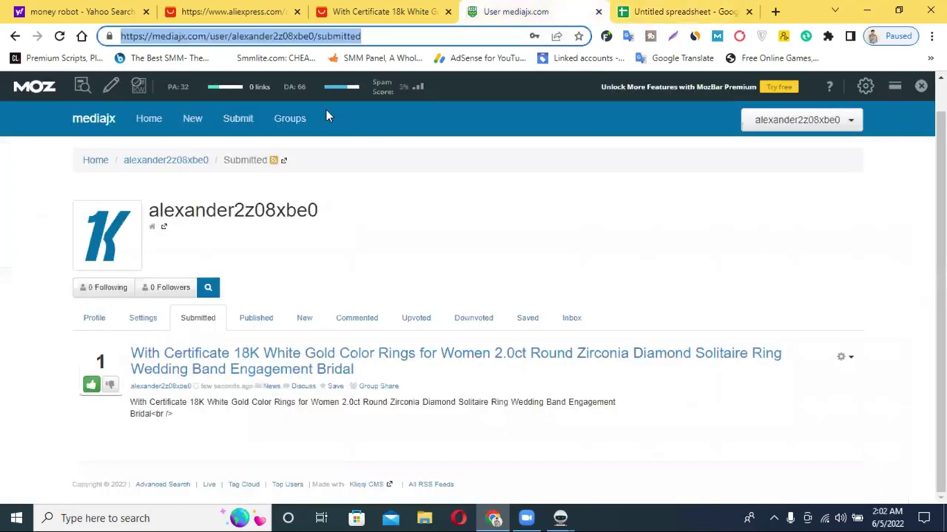
pyautogui.click(832, 125)
pyautogui.click(794, 146)
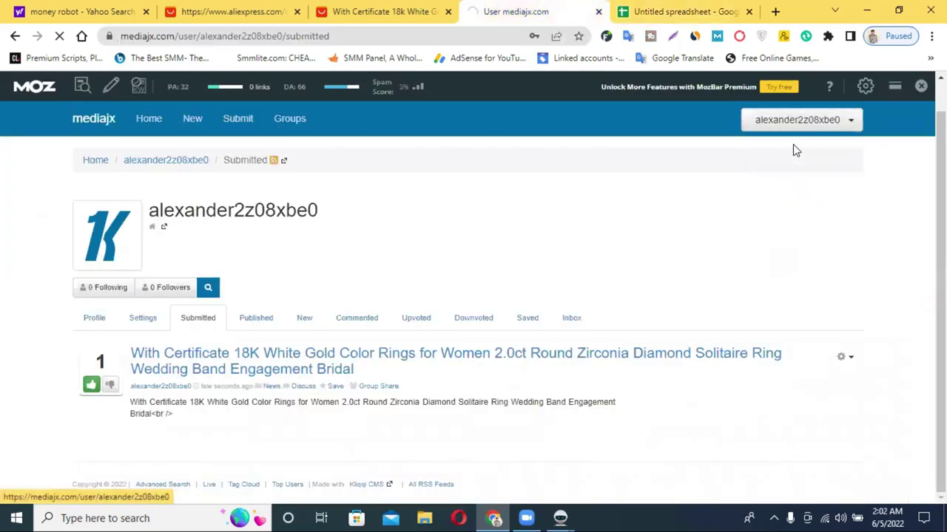
pyautogui.click(290, 36)
pyautogui.rightClick(290, 35)
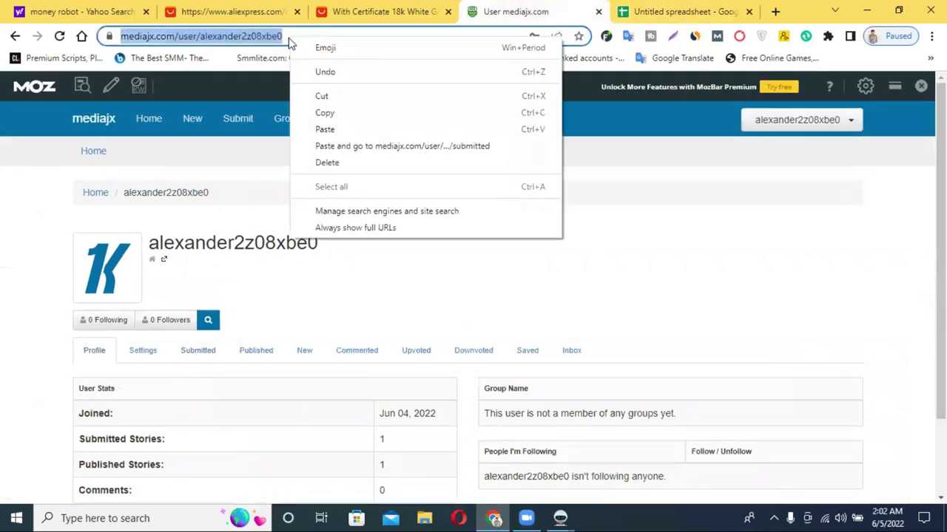
pyautogui.click(345, 114)
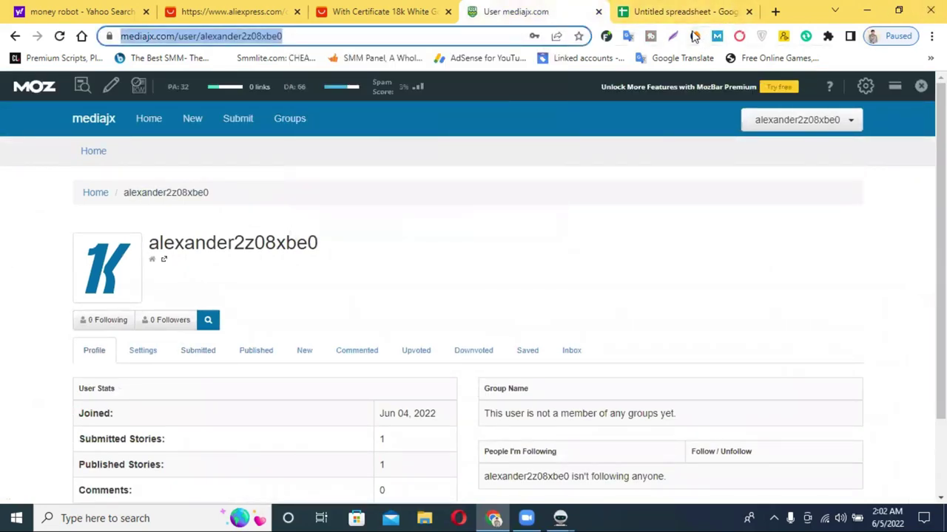
pyautogui.click(665, 8)
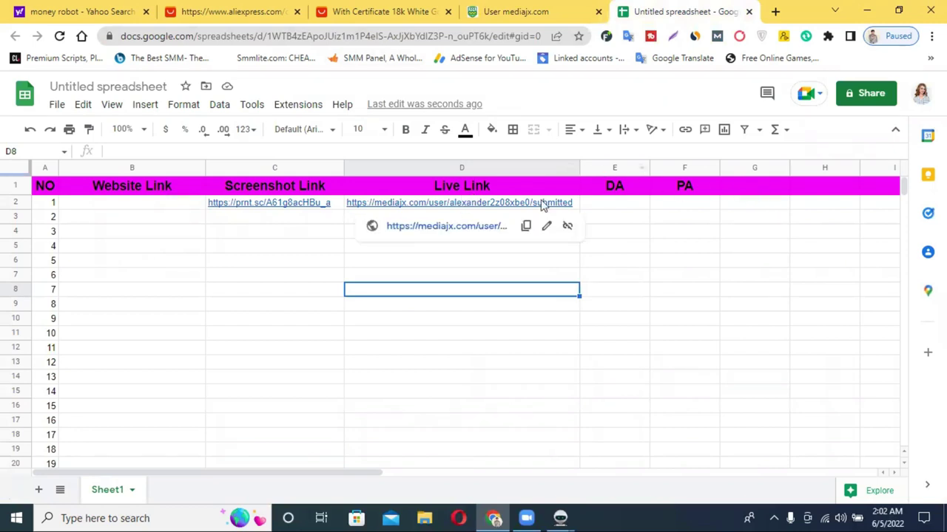
# Step: Change the Live Link column header in D1 to Live Link/Profile Link
pyautogui.click(499, 207)
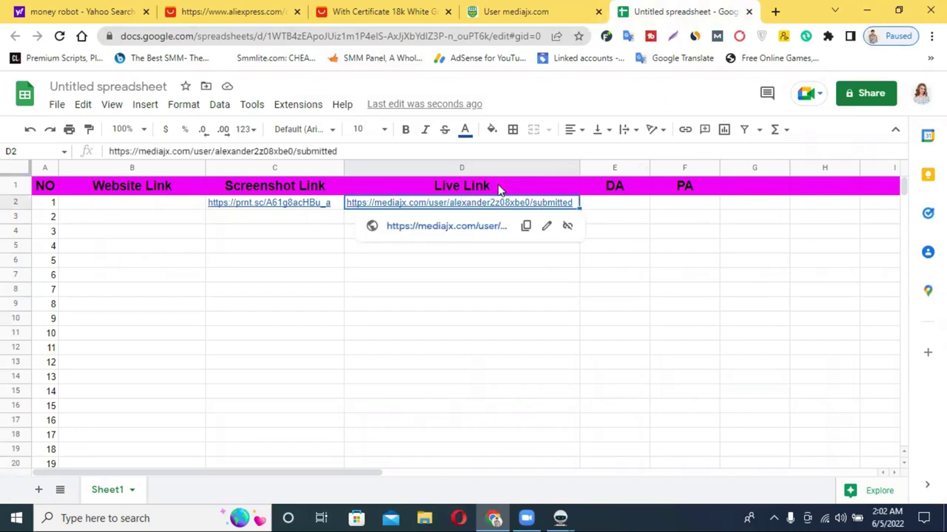
pyautogui.click(499, 189)
pyautogui.doubleClick(500, 188)
pyautogui.write('/')
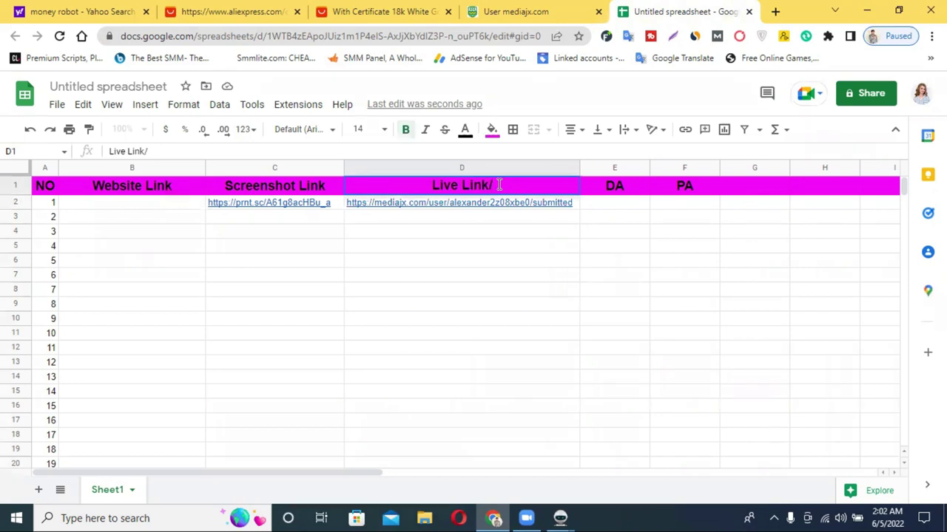
pyautogui.write('Profile')
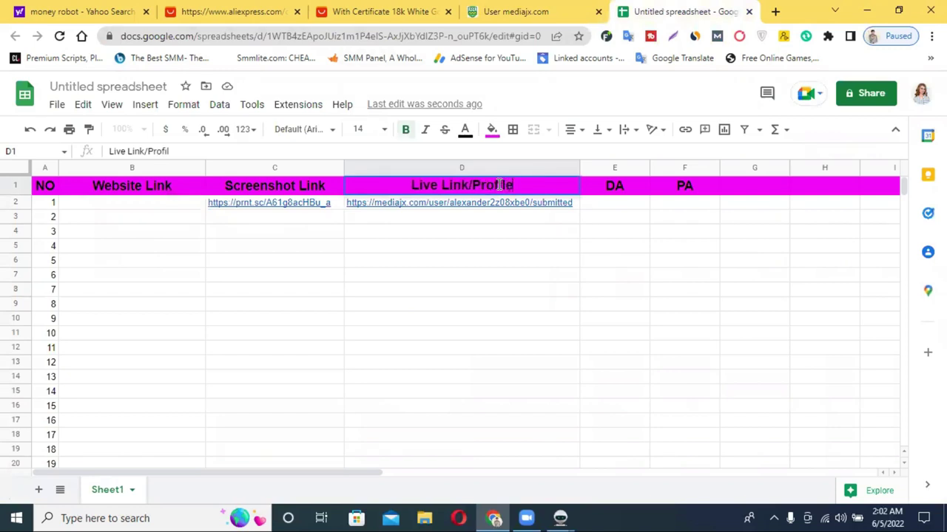
pyautogui.write(' Link')
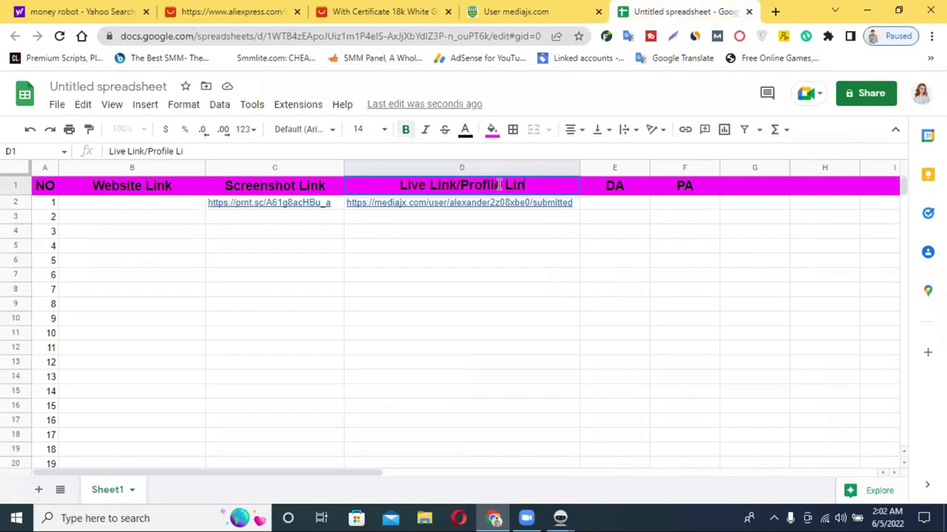
# Step: Remove /submitted from the end of the link in D2 so it points to the mediajx profile page
pyautogui.doubleClick(431, 207)
pyautogui.press('BackSpace')
pyautogui.press('BackSpace')
pyautogui.press('BackSpace')
pyautogui.press('BackSpace')
pyautogui.press('BackSpace')
pyautogui.press('BackSpace')
pyautogui.press('BackSpace')
pyautogui.press('BackSpace')
pyautogui.press('BackSpace')
pyautogui.press('BackSpace')
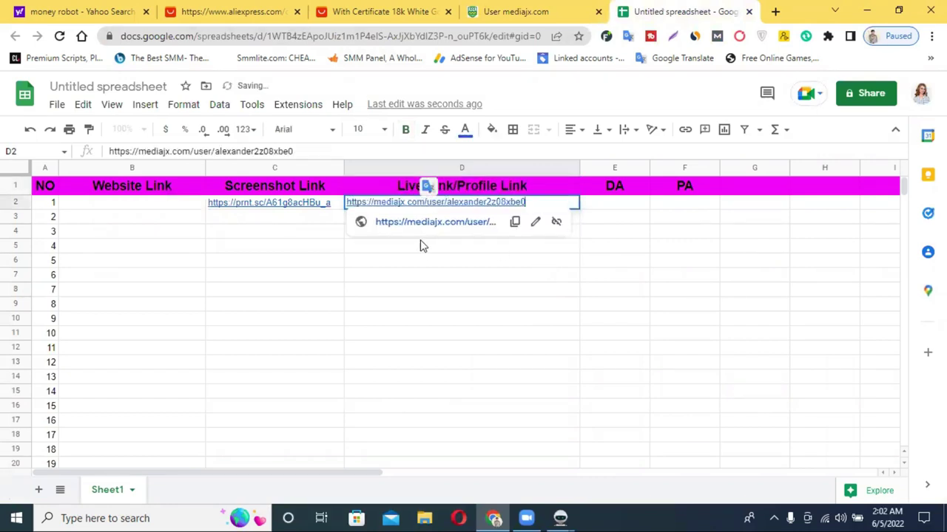
pyautogui.click(431, 251)
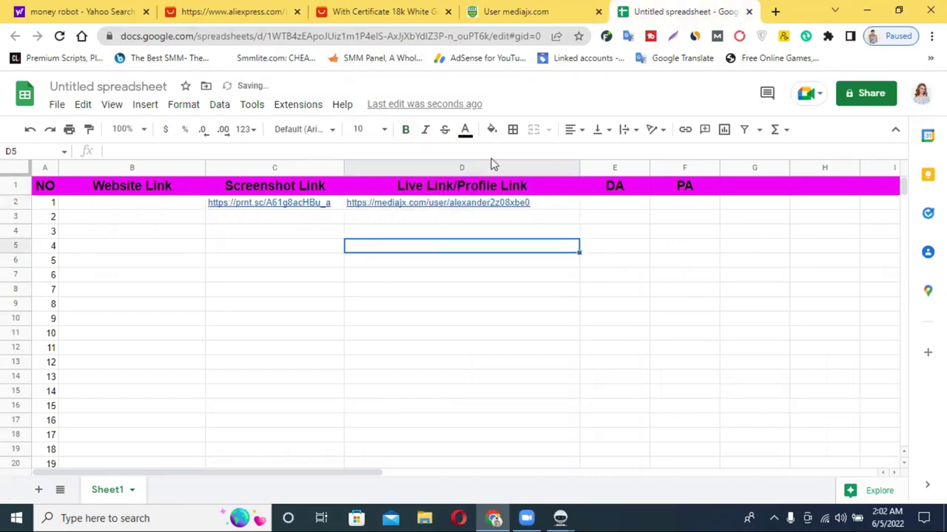
pyautogui.click(501, 9)
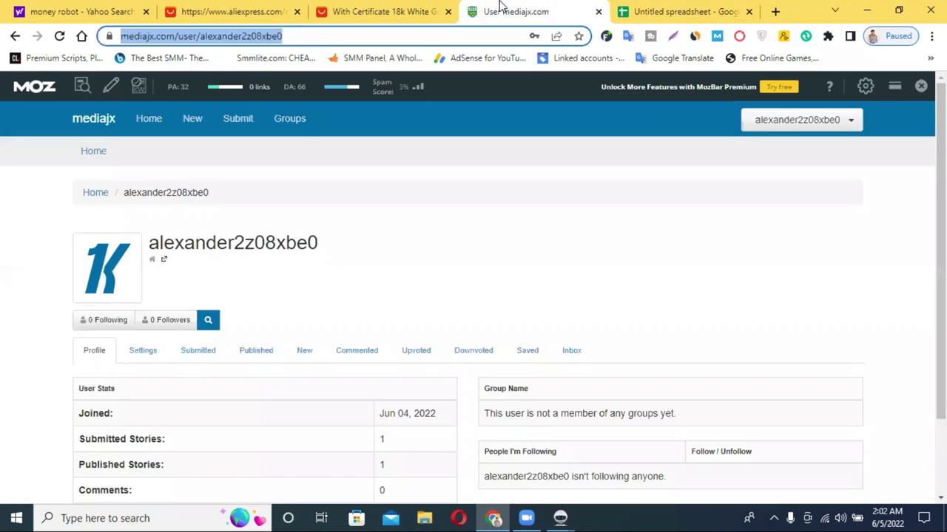
pyautogui.click(234, 36)
pyautogui.moveTo(206, 35); pyautogui.dragTo(120, 37)
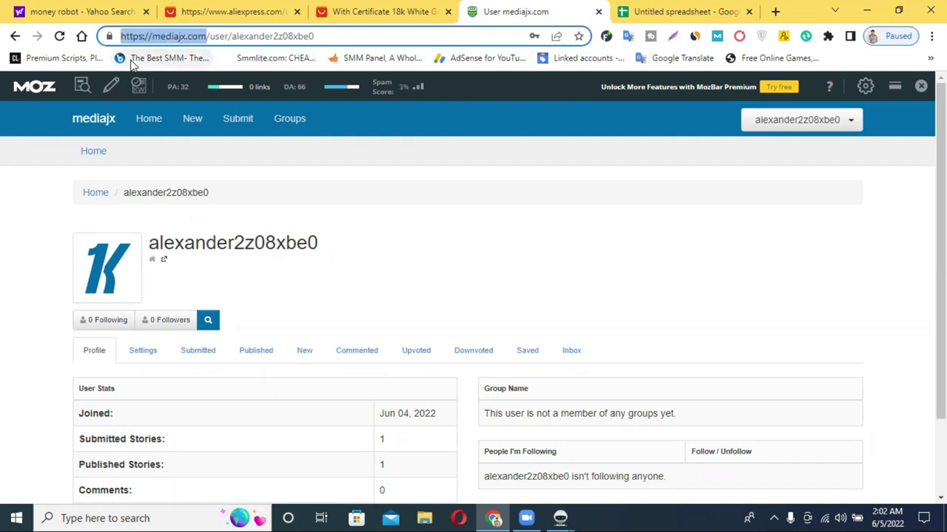
pyautogui.click(636, 9)
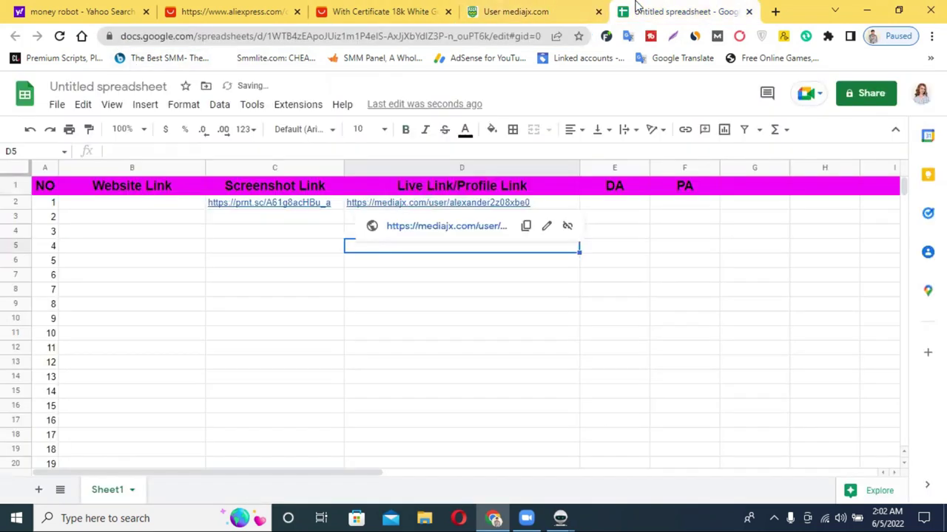
pyautogui.click(111, 202)
pyautogui.hotkey('ctrl', 'v')
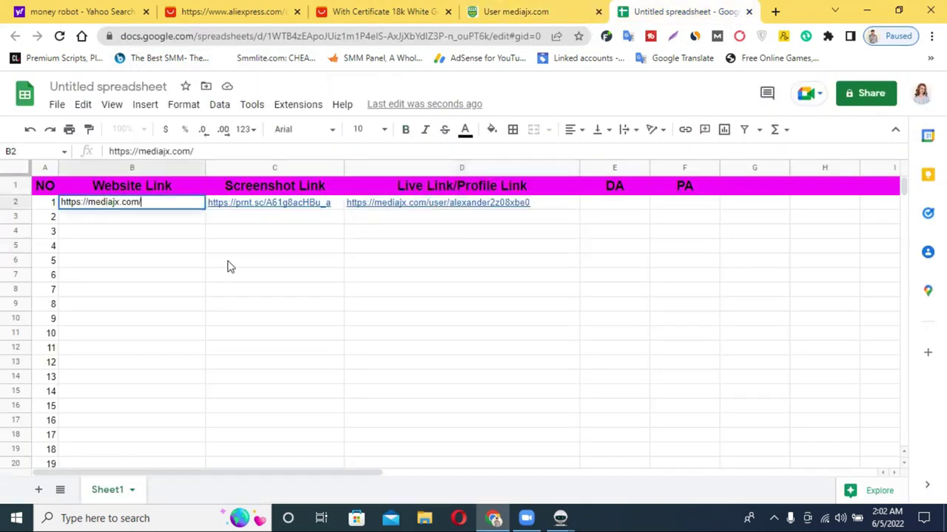
pyautogui.click(426, 290)
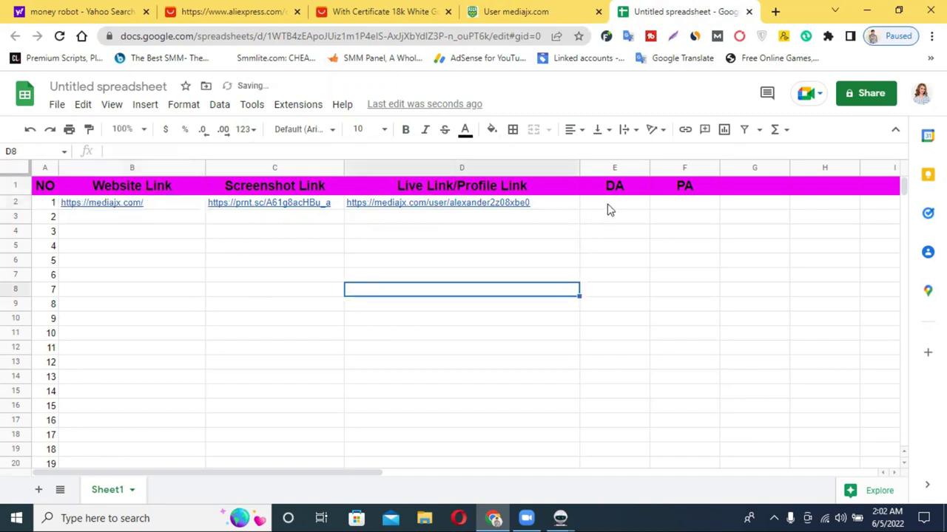
# Step: Search the web for moz, look at the Moz home page, close it, and return to the mediajx profile page
pyautogui.click(607, 206)
pyautogui.click(510, 11)
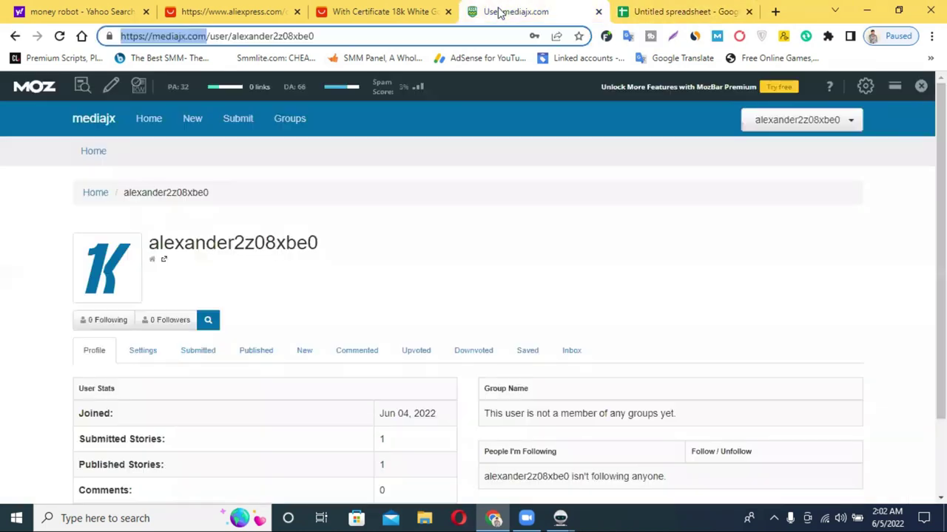
pyautogui.click(775, 11)
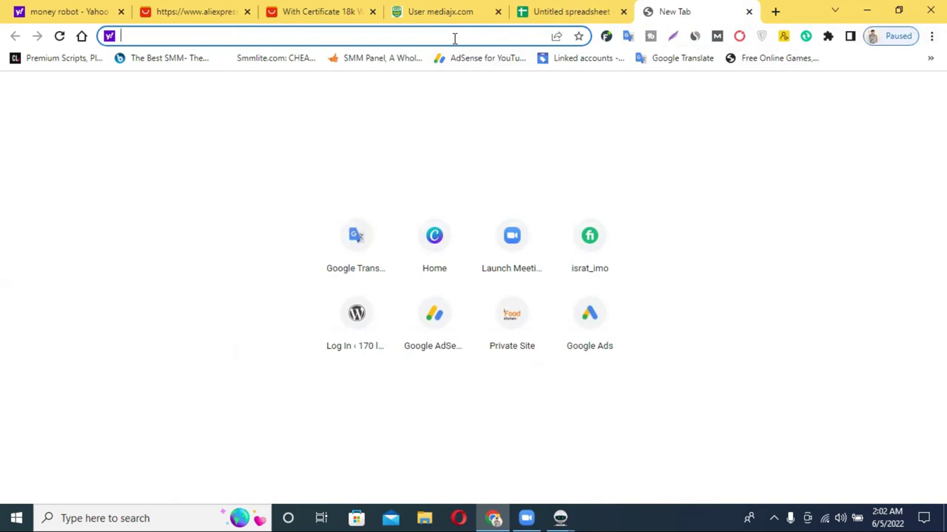
pyautogui.write('moz')
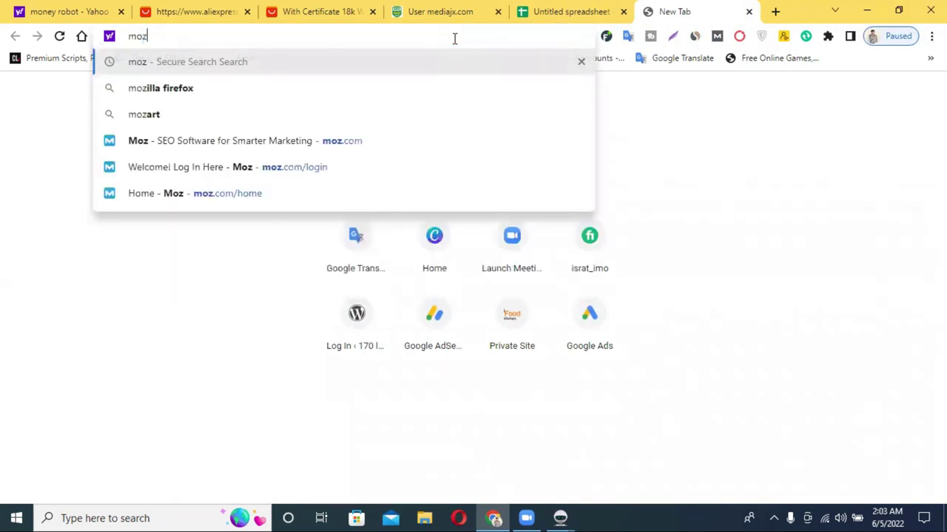
pyautogui.click(192, 63)
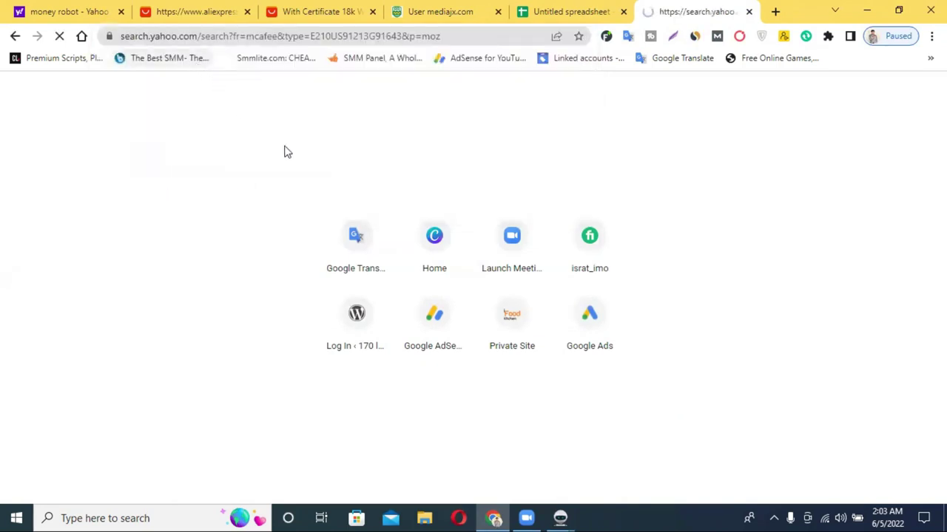
pyautogui.scroll(-2, 169, 288)
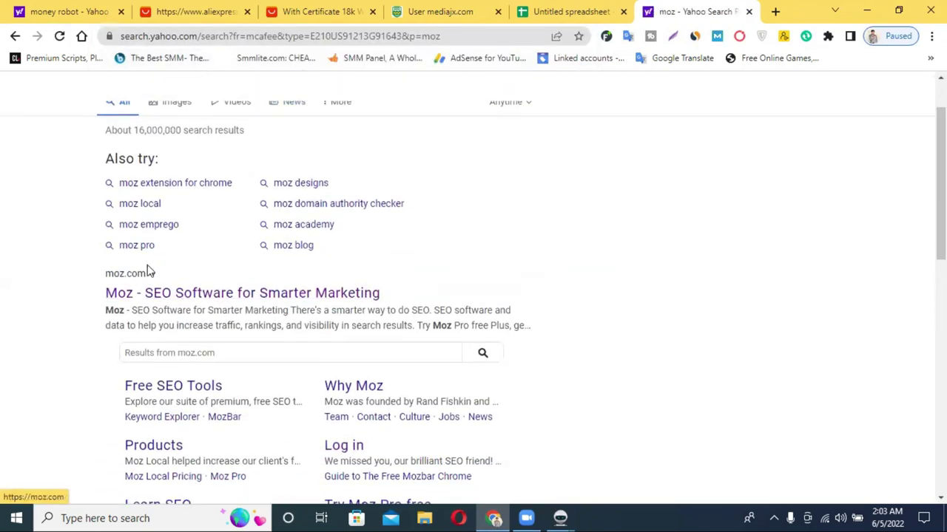
pyautogui.click(312, 291)
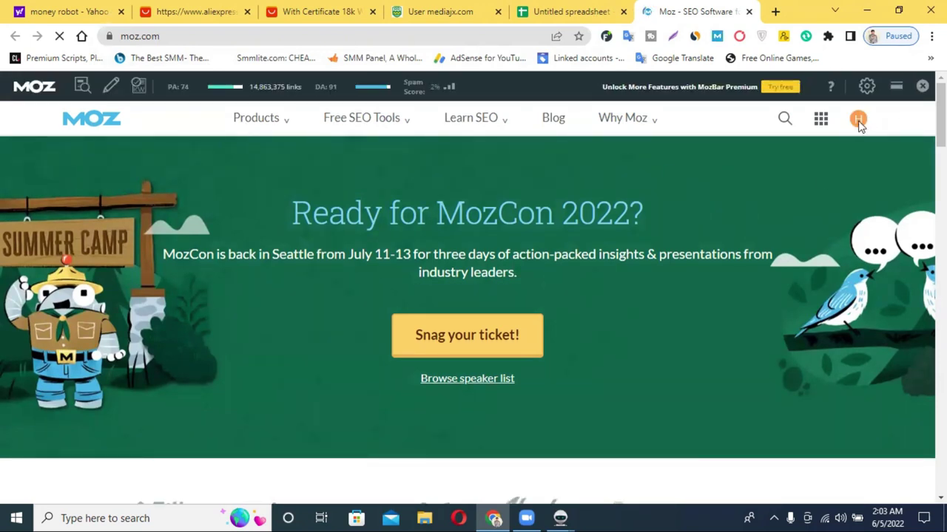
pyautogui.click(749, 12)
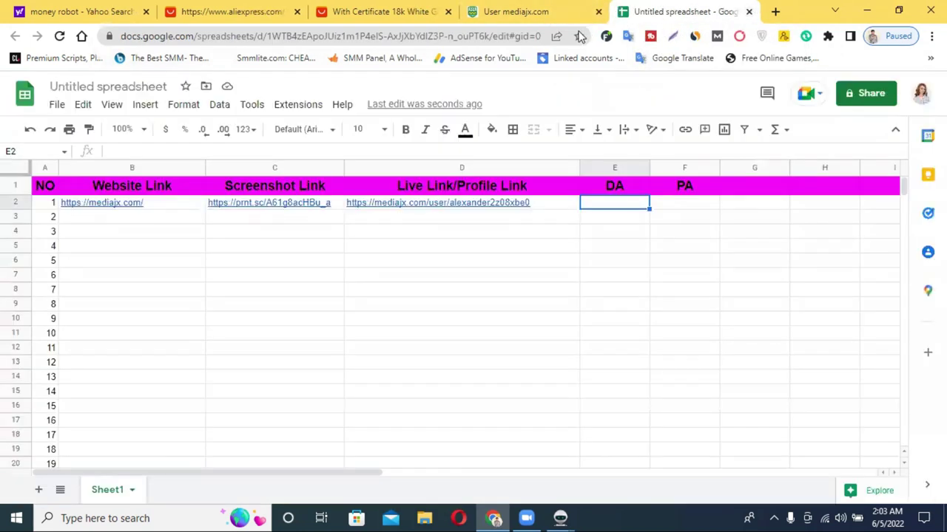
pyautogui.click(539, 9)
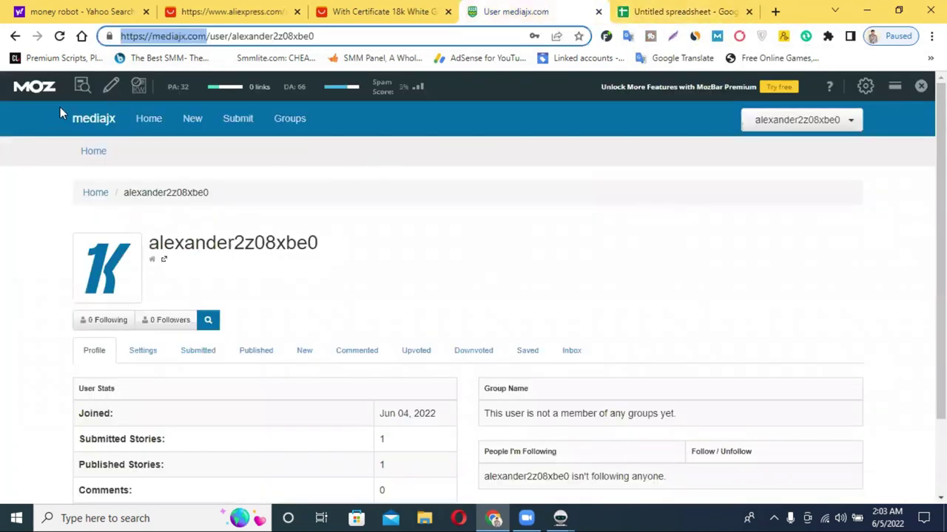
# Step: Open the mediajx home page, read its PA from the reloaded MozBar, and enter 53 in F2 of the spreadsheet
pyautogui.click(85, 119)
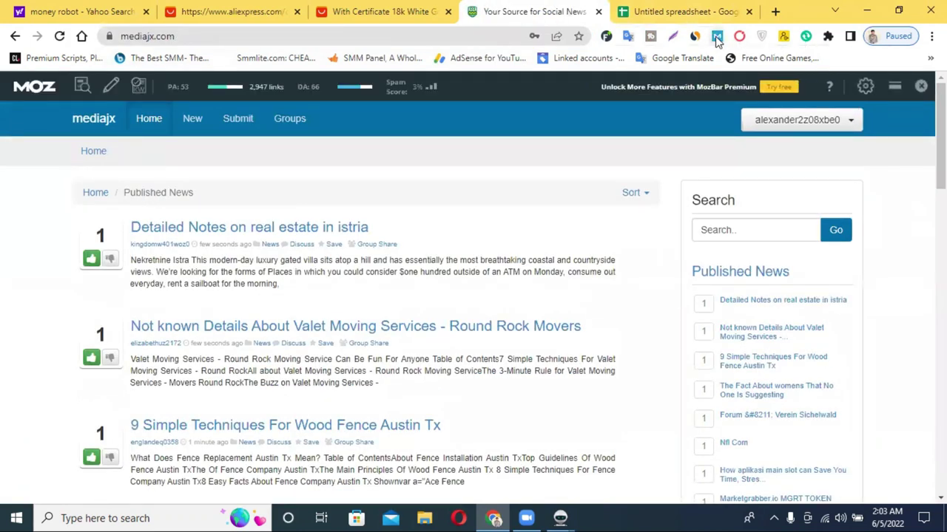
pyautogui.click(716, 40)
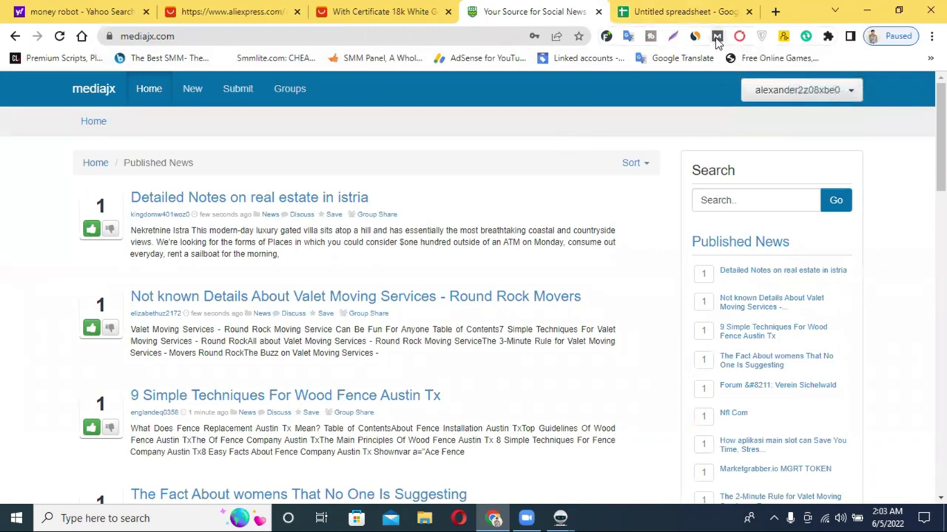
pyautogui.click(716, 40)
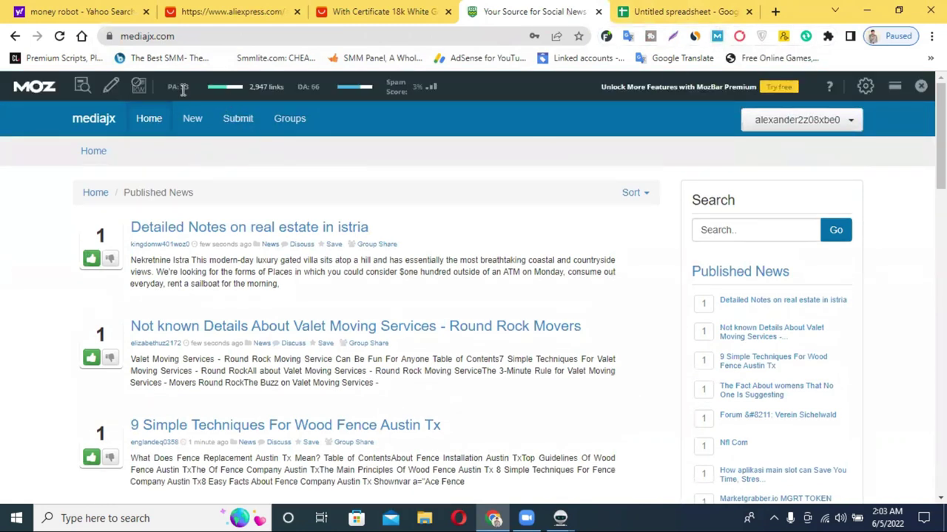
pyautogui.rightClick(185, 88)
pyautogui.click(201, 97)
pyautogui.click(680, 11)
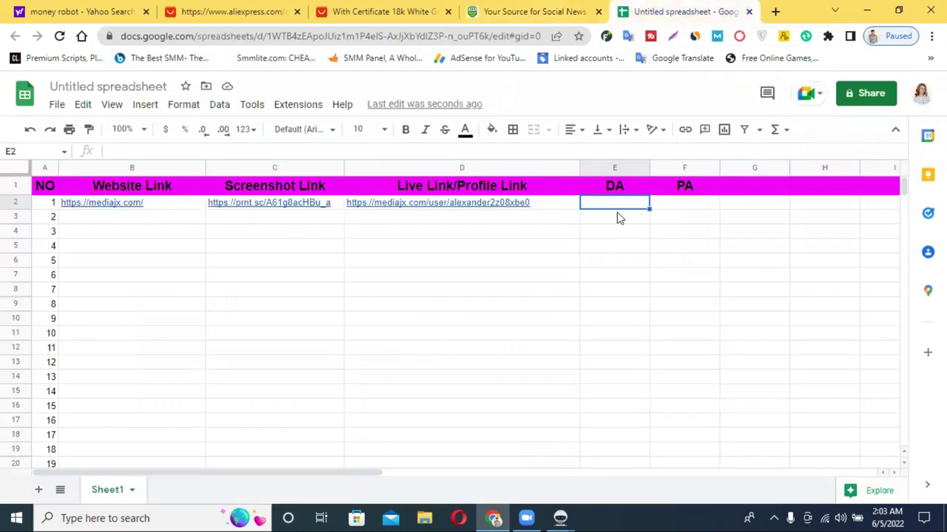
pyautogui.doubleClick(674, 198)
pyautogui.write('53')
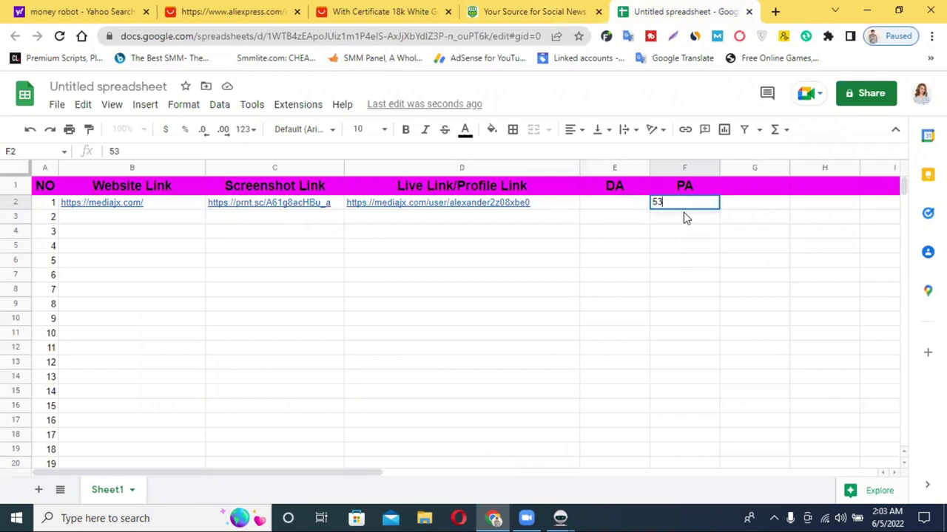
# Step: Look up the DA of the mediajx home page in MozBar and enter 66 in E2 of the spreadsheet
pyautogui.click(534, 11)
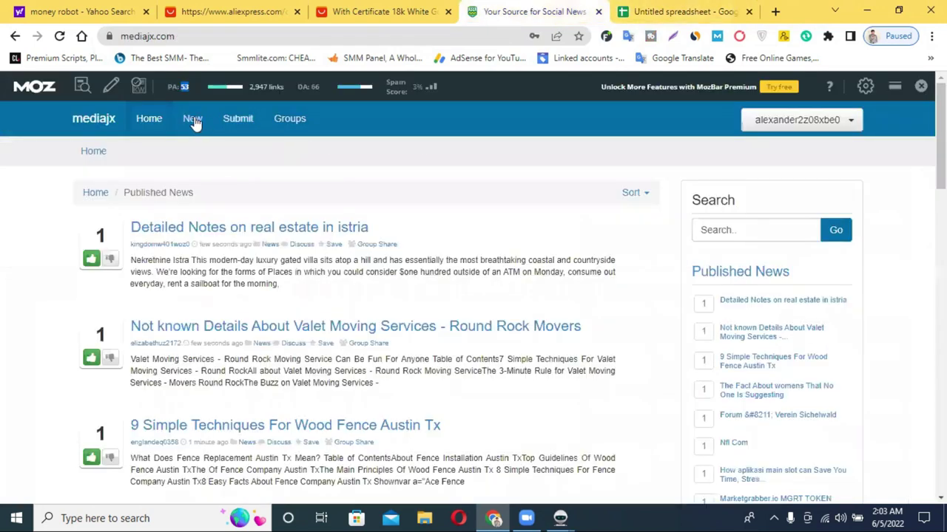
pyautogui.rightClick(314, 87)
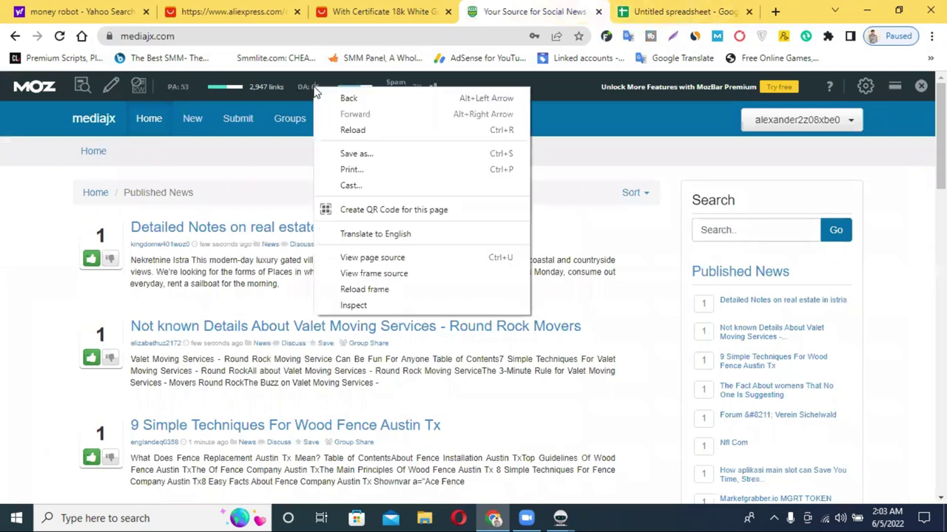
pyautogui.click(649, 9)
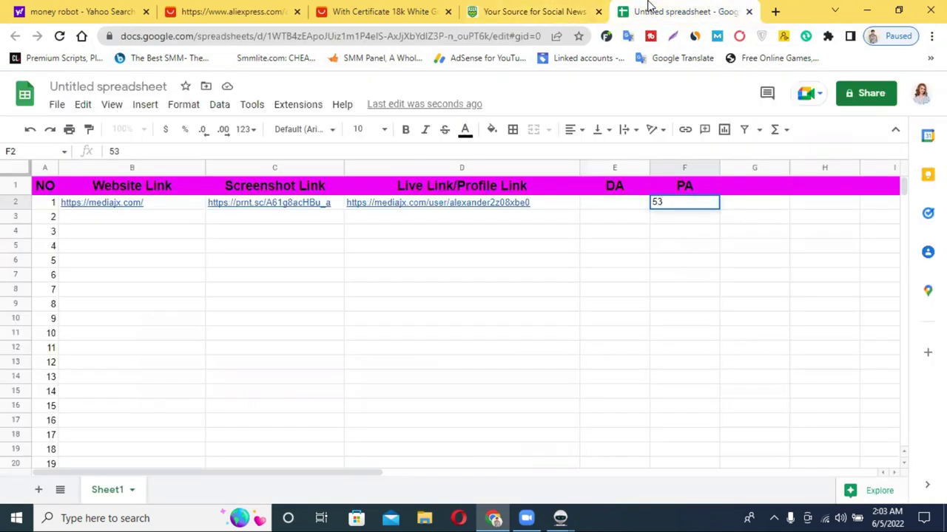
pyautogui.click(615, 209)
pyautogui.doubleClick(610, 203)
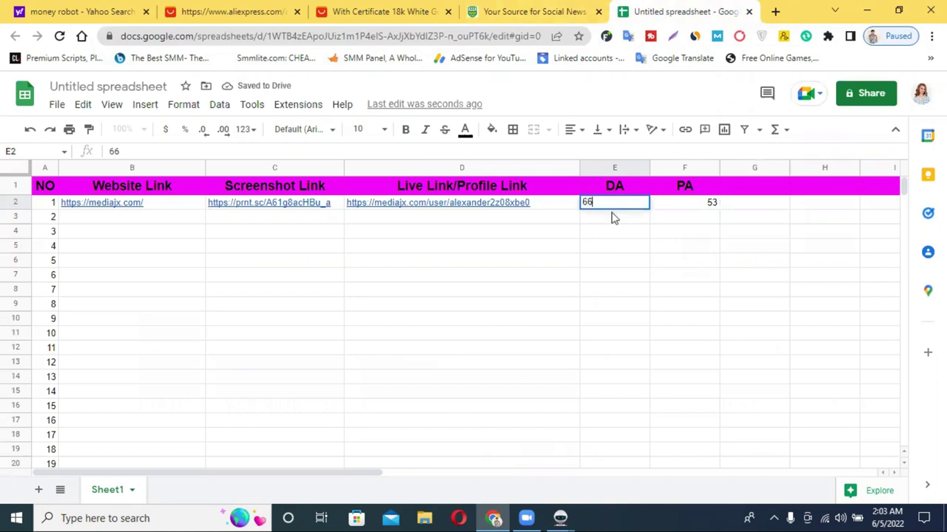
pyautogui.click(672, 248)
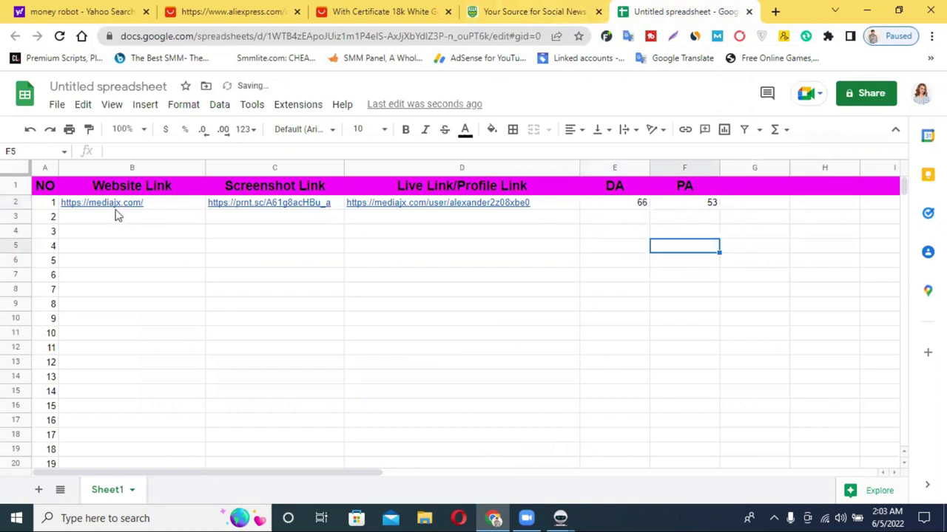
# Step: Close the mediajx page and switch to Money Robot, bringing the Website column of the Social Bookmarking account list into view
pyautogui.click(534, 9)
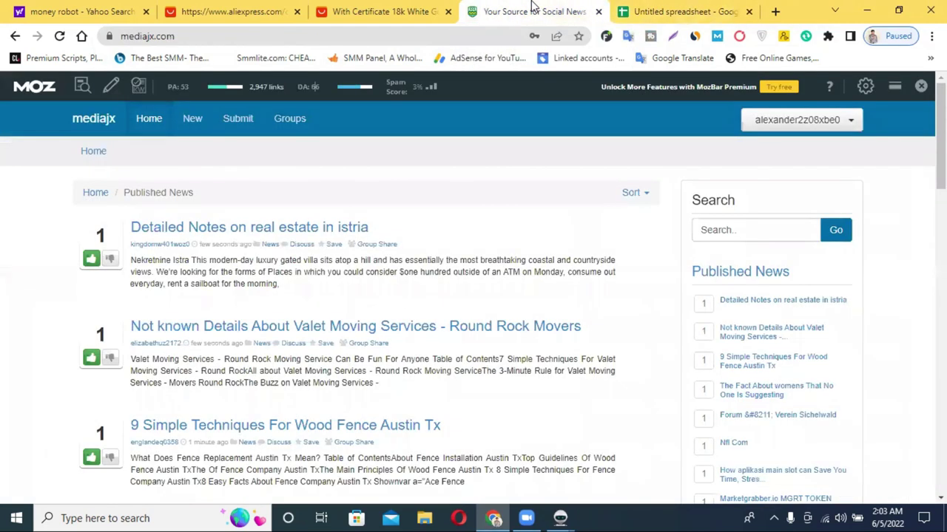
pyautogui.click(599, 12)
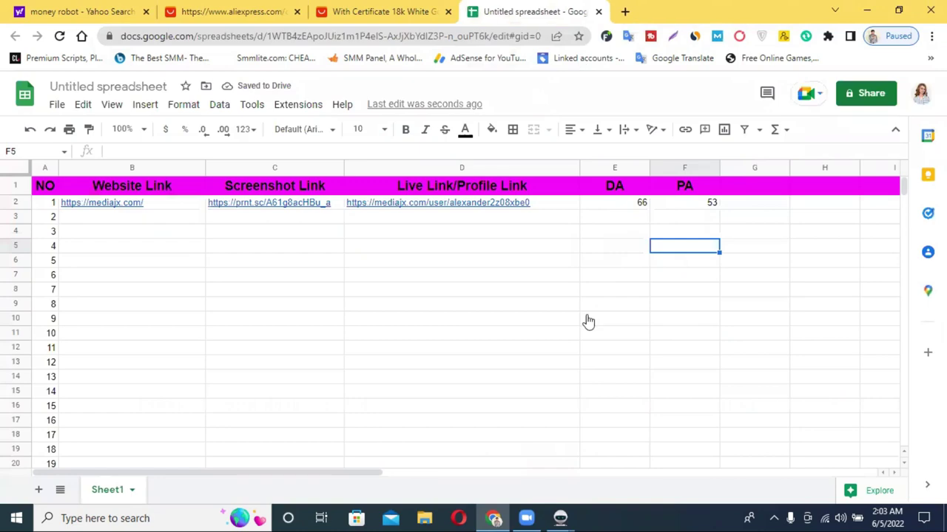
pyautogui.click(560, 518)
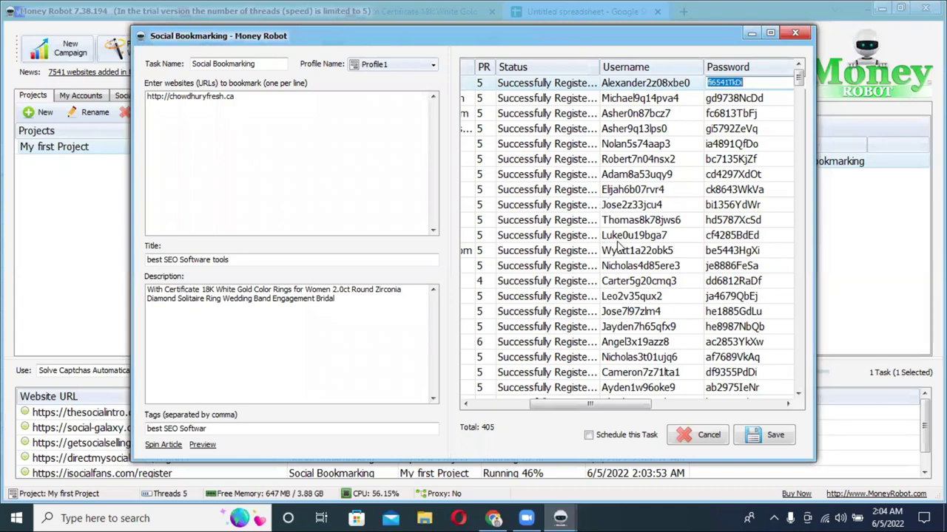
pyautogui.scroll(-20, 620, 247)
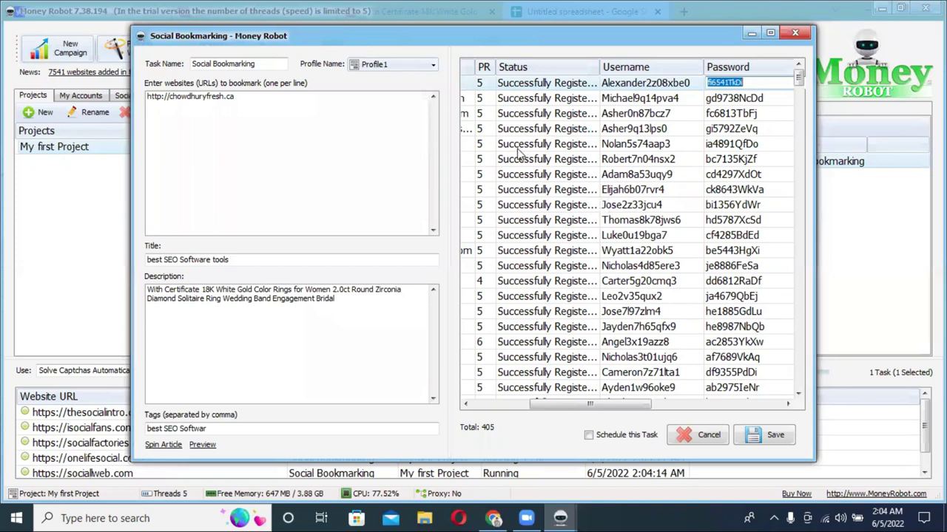
pyautogui.moveTo(600, 411); pyautogui.dragTo(505, 407)
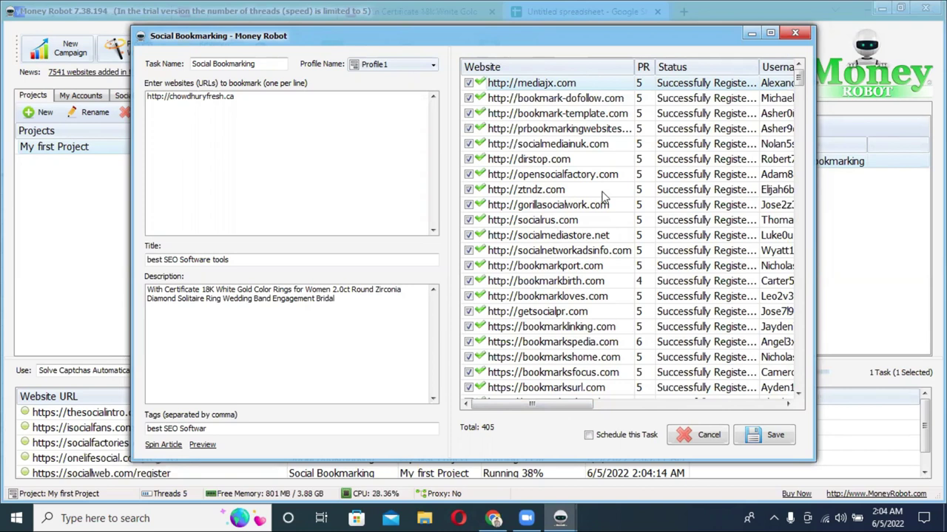
pyautogui.click(567, 207)
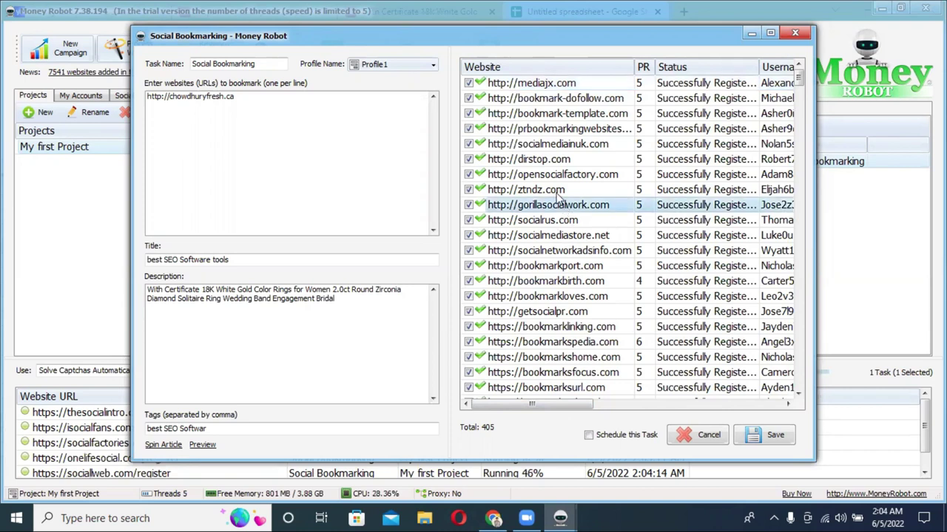
pyautogui.click(556, 192)
pyautogui.click(556, 192)
pyautogui.doubleClick(555, 192)
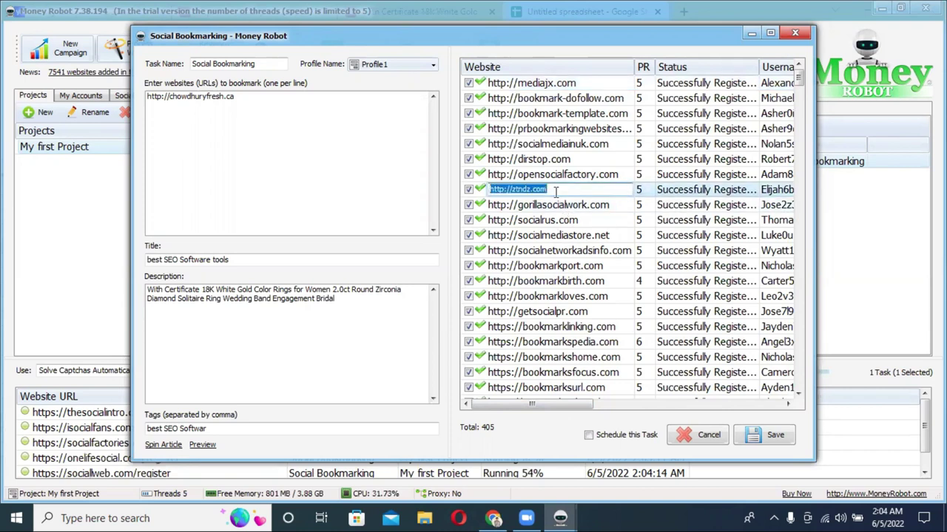
pyautogui.rightClick(556, 192)
pyautogui.click(586, 232)
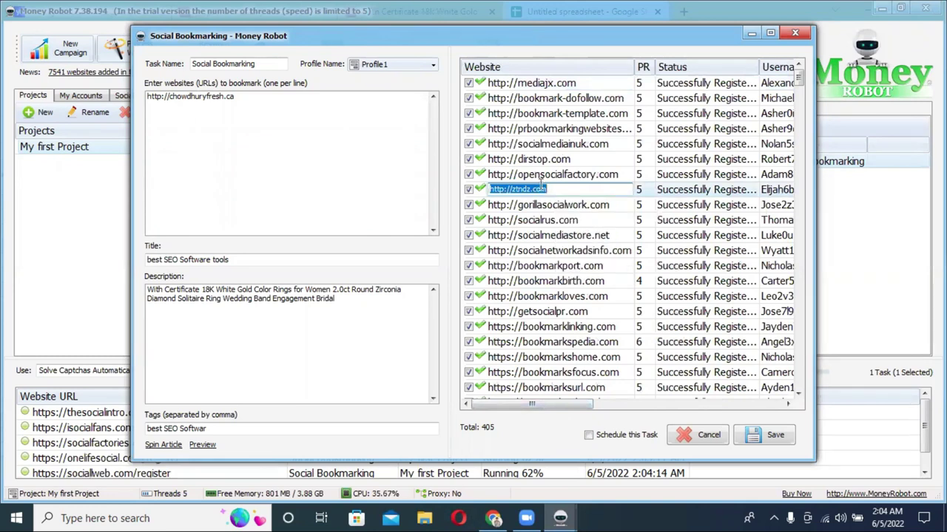
pyautogui.rightClick(519, 191)
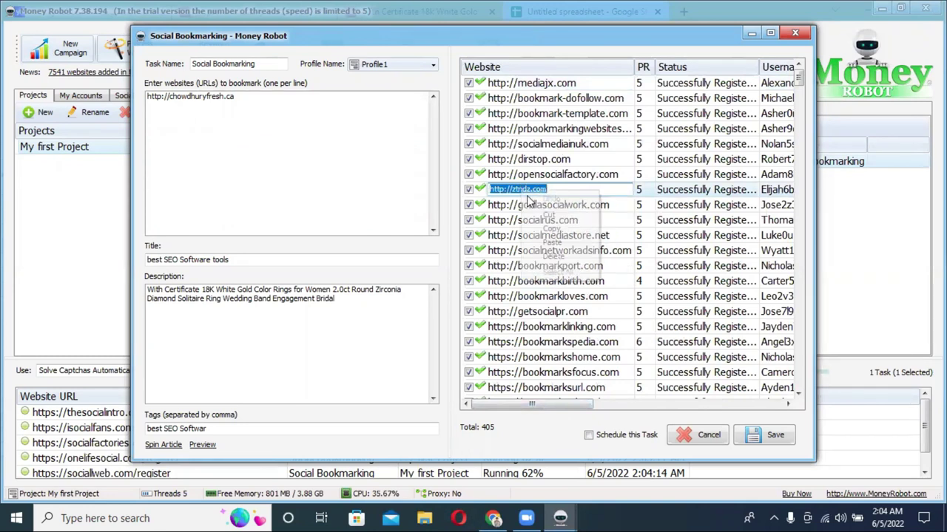
pyautogui.click(558, 227)
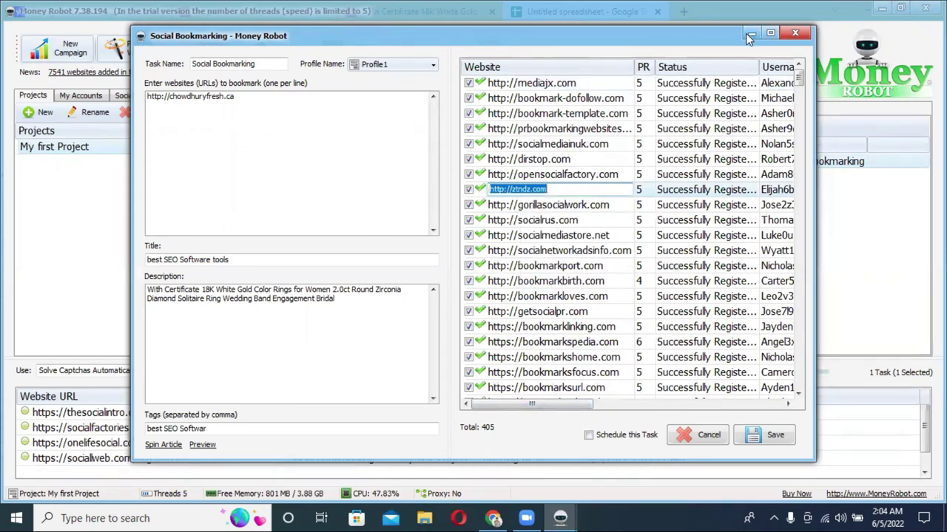
pyautogui.click(751, 34)
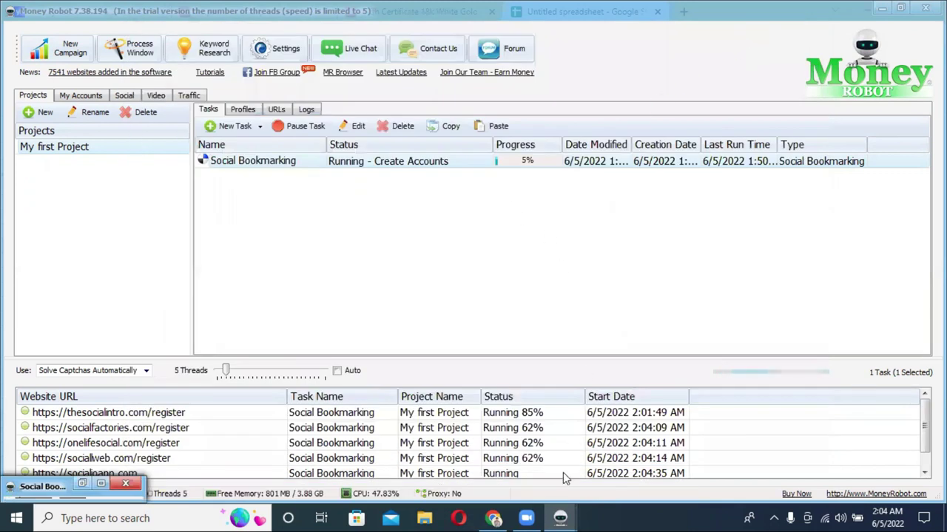
pyautogui.click(673, 12)
pyautogui.hotkey('ctrl', 'v')
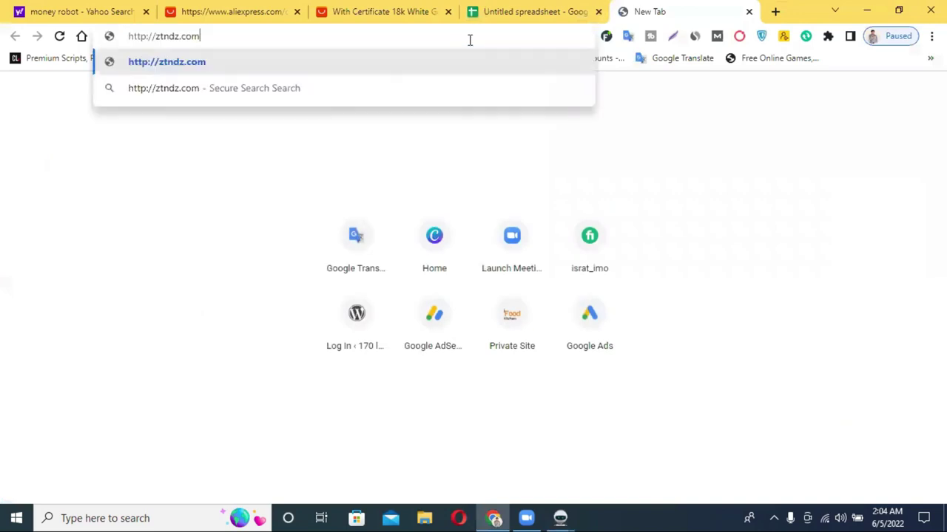
pyautogui.press('Return')
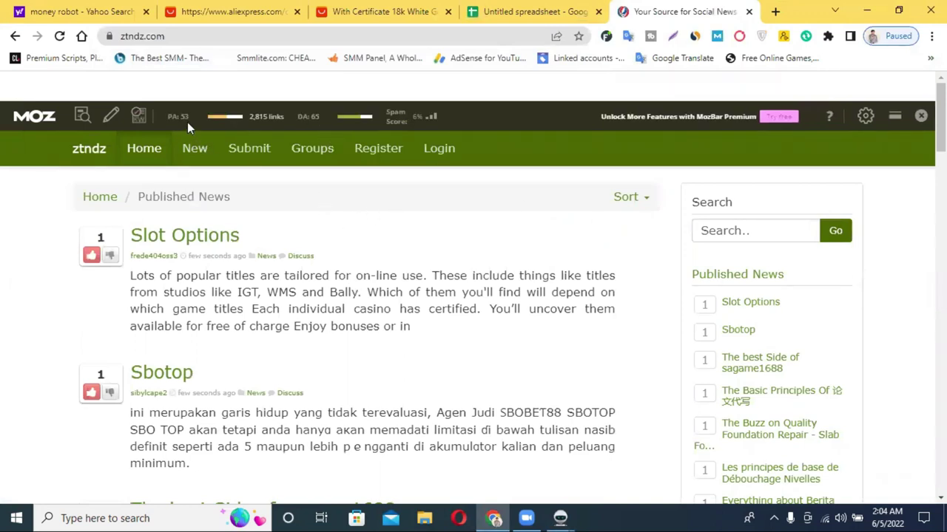
pyautogui.click(440, 150)
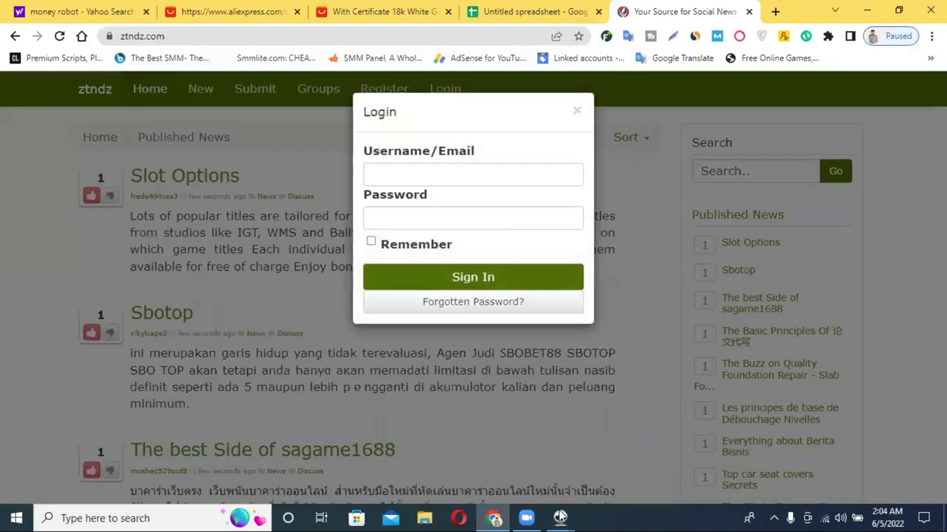
pyautogui.moveTo(560, 518)
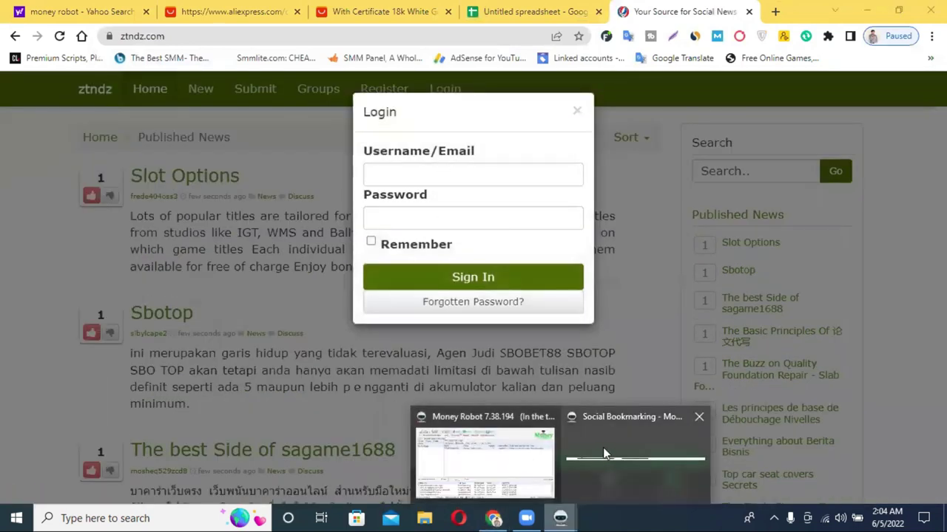
pyautogui.click(598, 442)
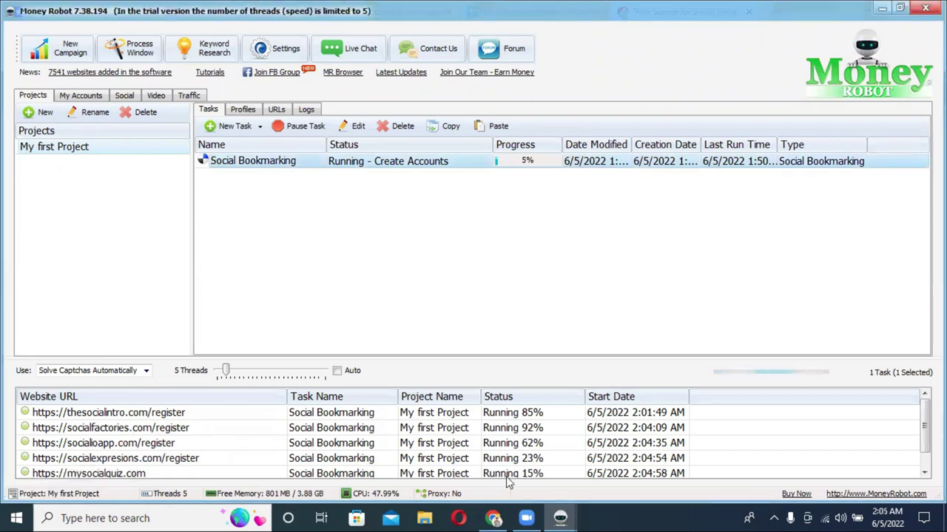
pyautogui.click(560, 516)
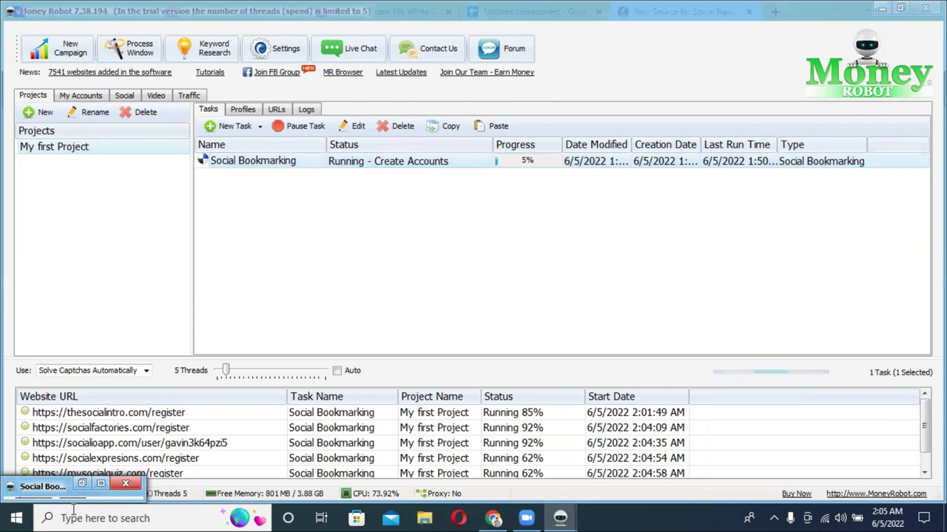
pyautogui.click(102, 483)
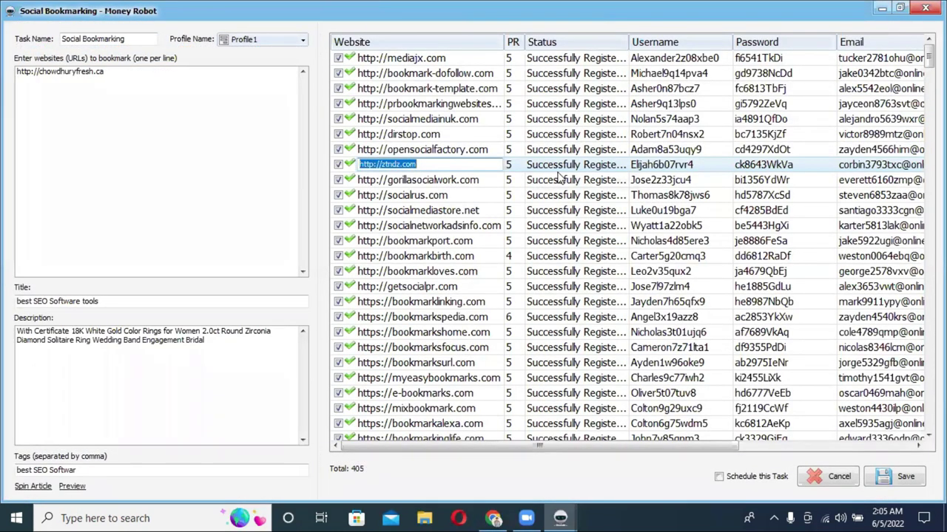
pyautogui.click(666, 165)
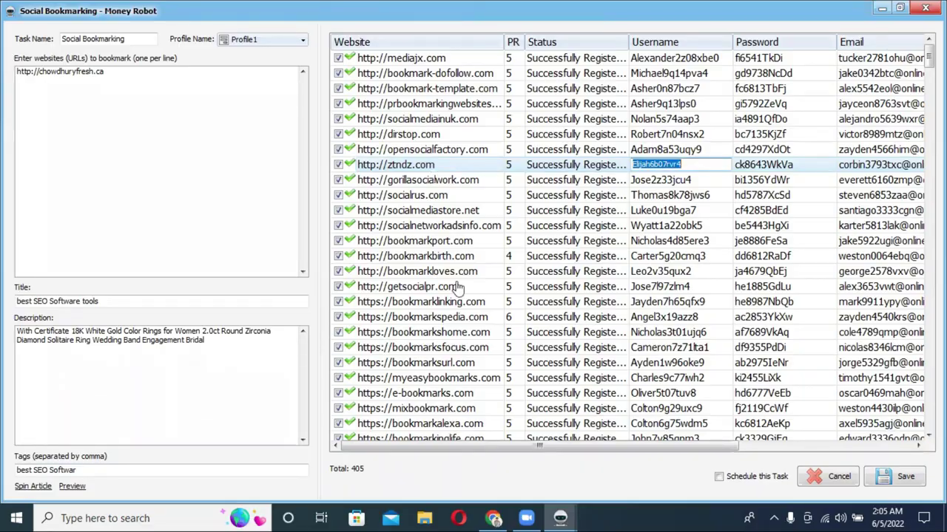
pyautogui.hotkey('alt', 'Tab')
pyautogui.hotkey('ctrl', 'v')
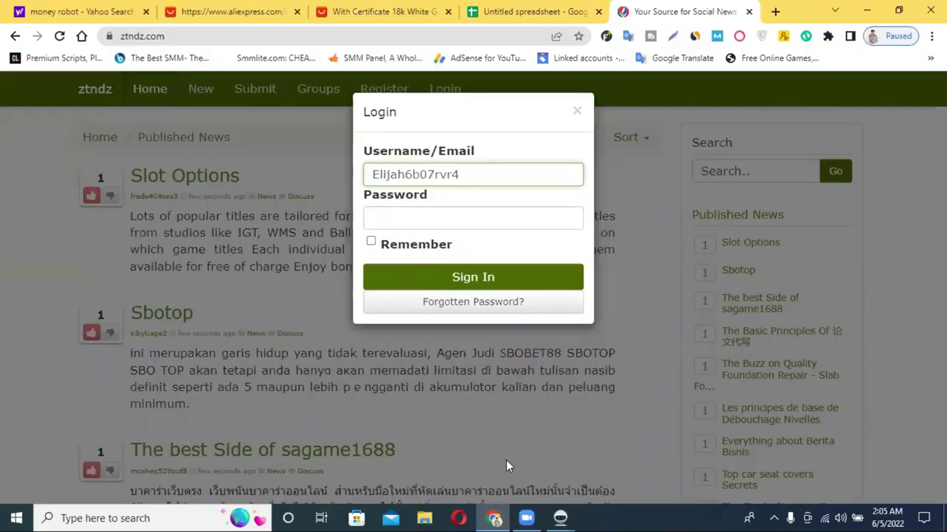
# Step: Copy the ztndz account password from Money Robot into the login form, sign in, and save the login in the browser
pyautogui.click(556, 515)
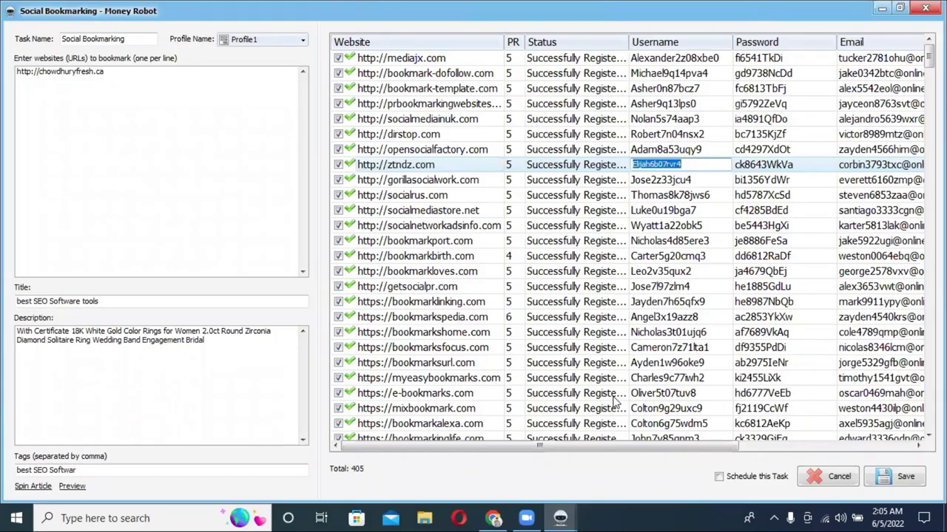
pyautogui.doubleClick(750, 166)
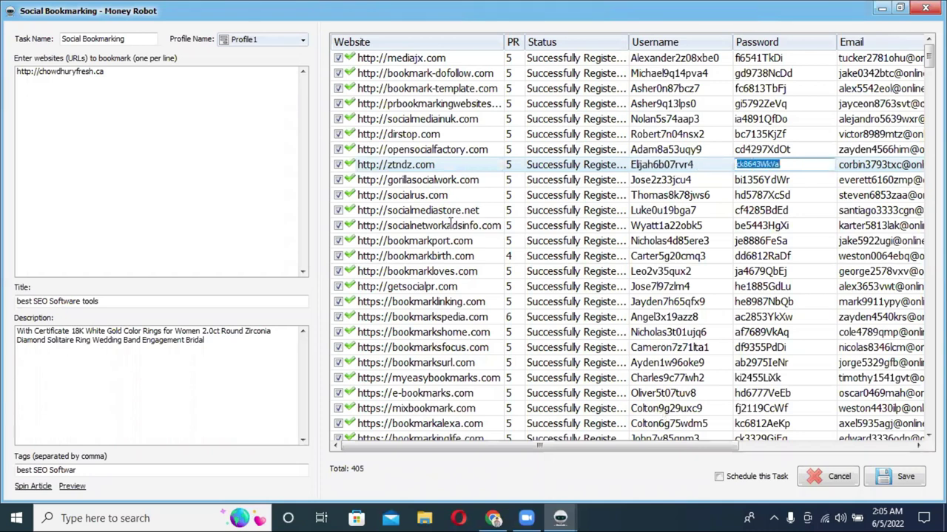
pyautogui.hotkey('alt', 'Tab')
pyautogui.click(444, 279)
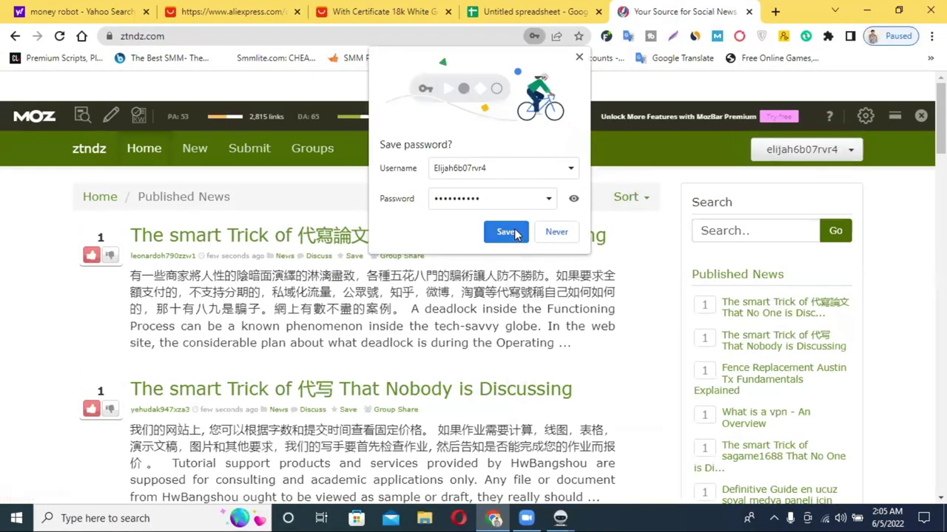
pyautogui.click(506, 233)
# Step: Open the signed-in account's profile page on ztndz
pyautogui.click(817, 158)
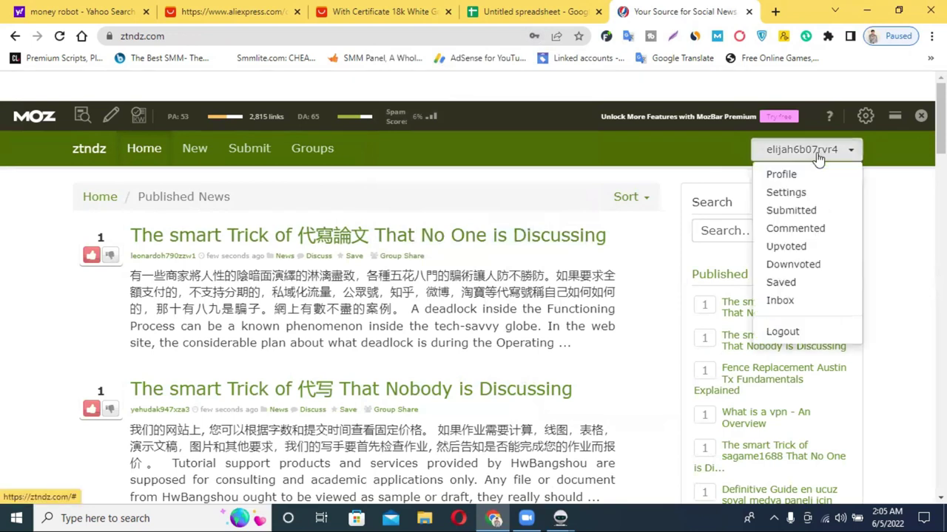
pyautogui.click(784, 175)
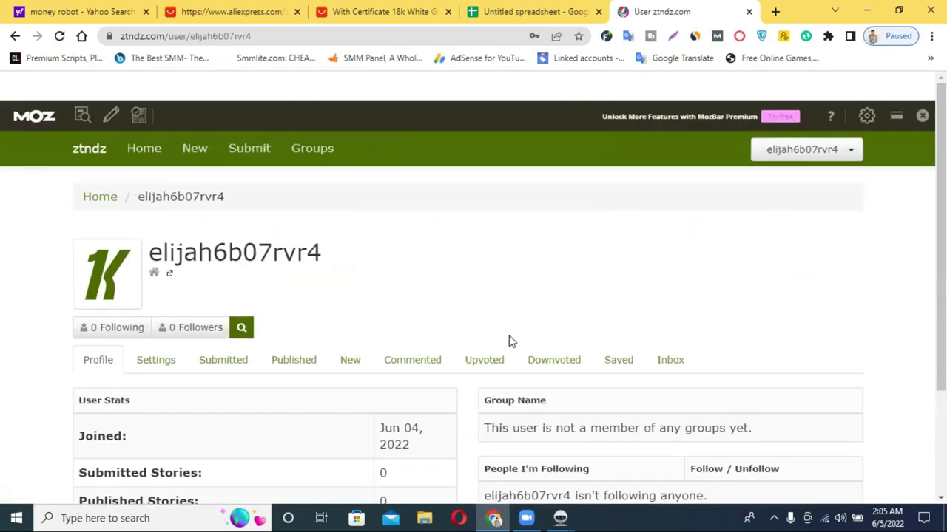
pyautogui.scroll(-3, 517, 344)
pyautogui.scroll(4, 545, 355)
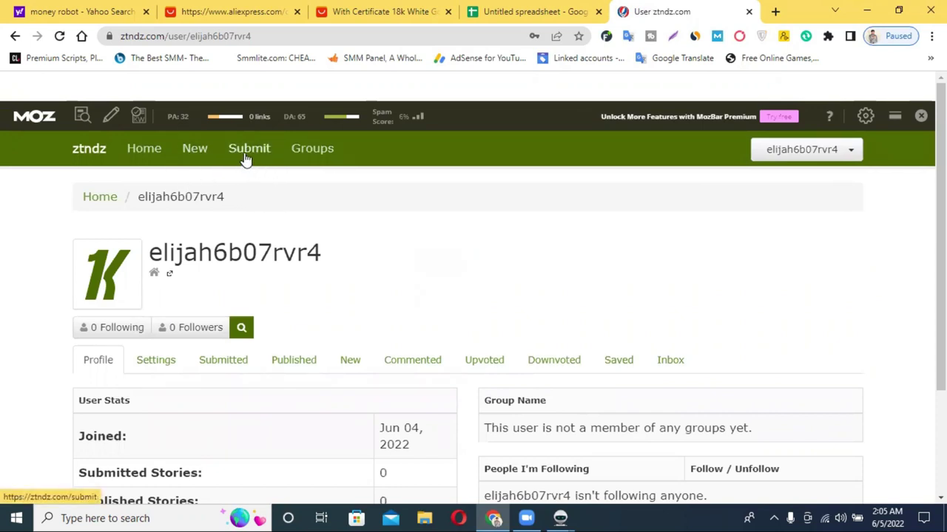
pyautogui.scroll(-2, 326, 269)
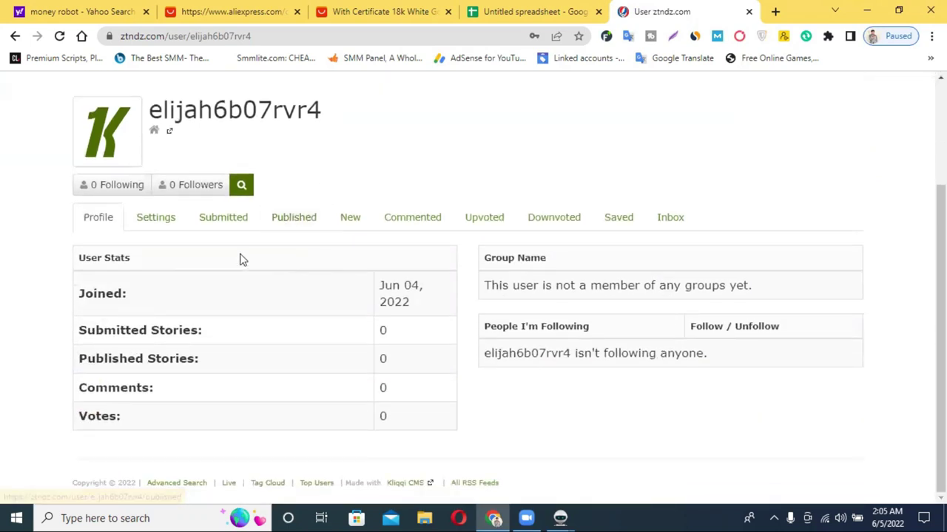
pyautogui.click(153, 223)
pyautogui.scroll(-4, 244, 259)
pyautogui.click(198, 225)
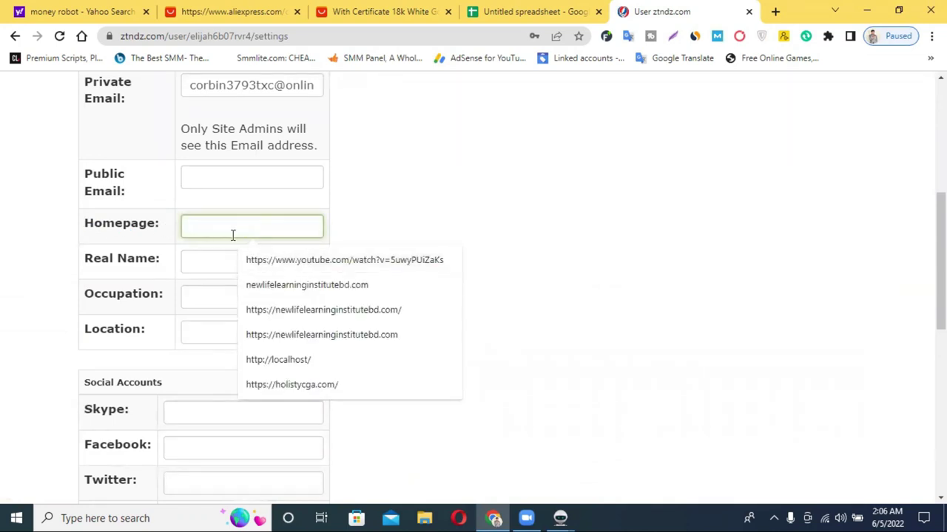
pyautogui.click(292, 383)
pyautogui.scroll(-5, 245, 412)
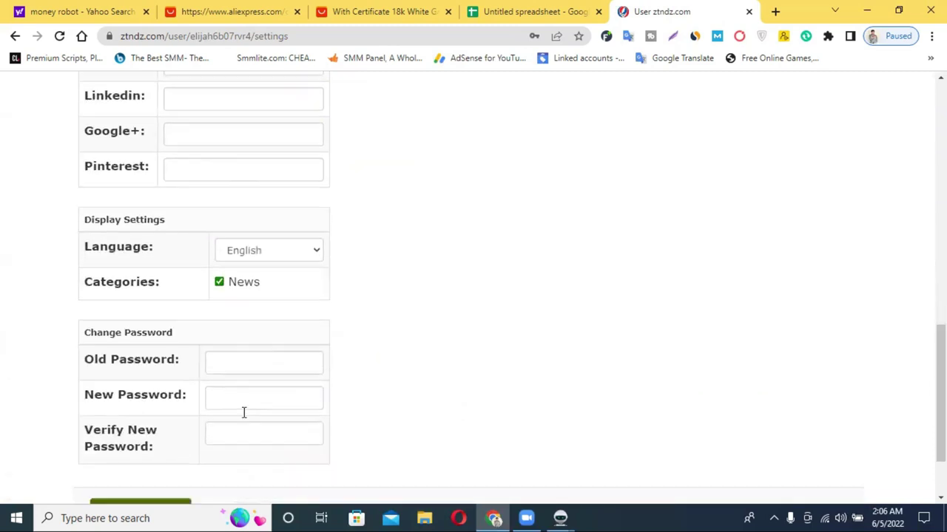
pyautogui.scroll(-2, 244, 412)
pyautogui.click(154, 426)
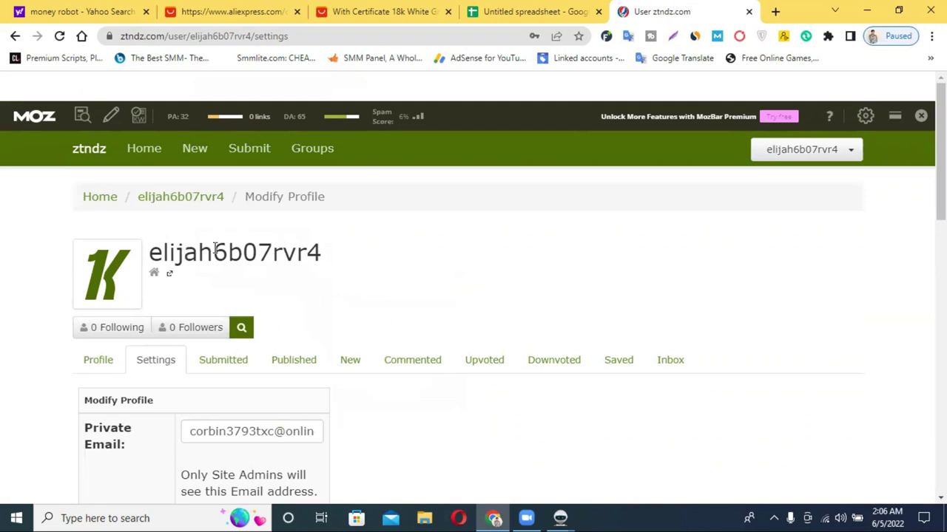
pyautogui.scroll(-1, 232, 267)
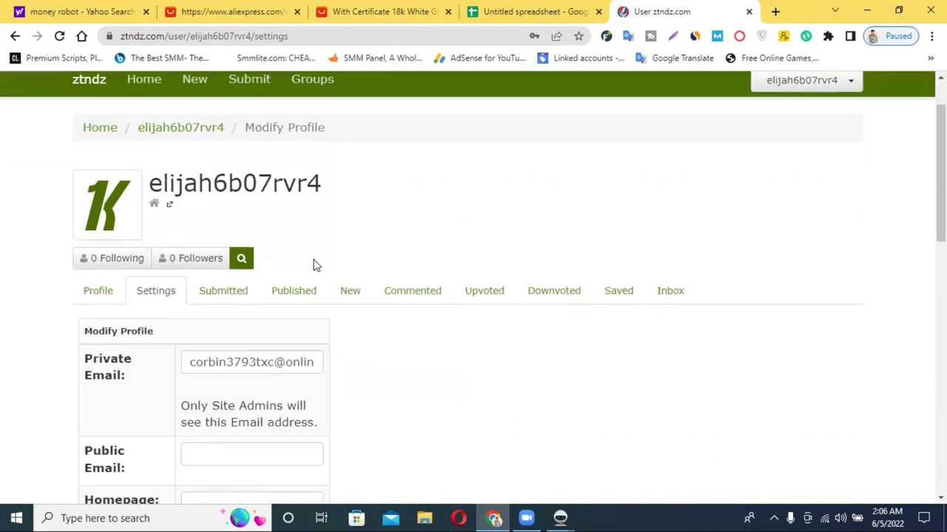
pyautogui.scroll(-7, 313, 265)
pyautogui.scroll(8, 312, 265)
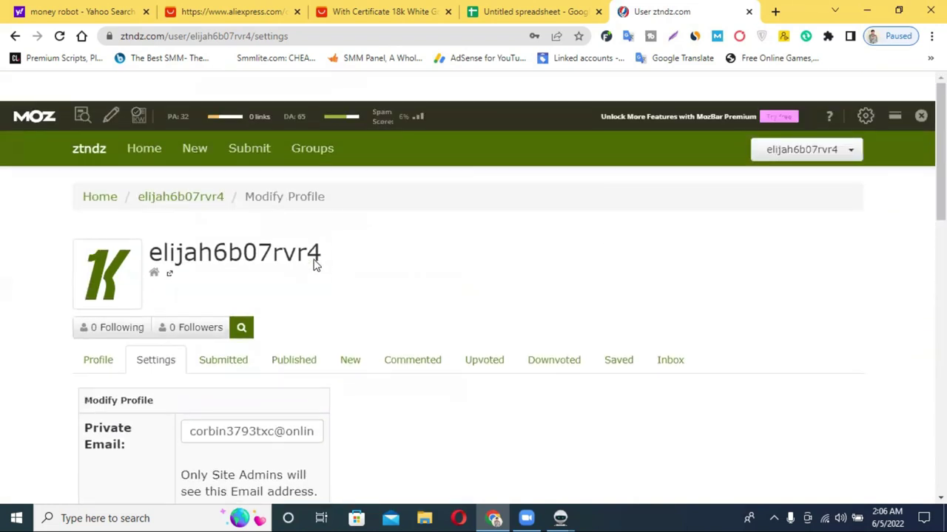
# Step: Start a new story submission on ztndz using a previously entered YouTube link as the news URL, and continue to the article details
pyautogui.click(254, 152)
pyautogui.scroll(-2, 190, 291)
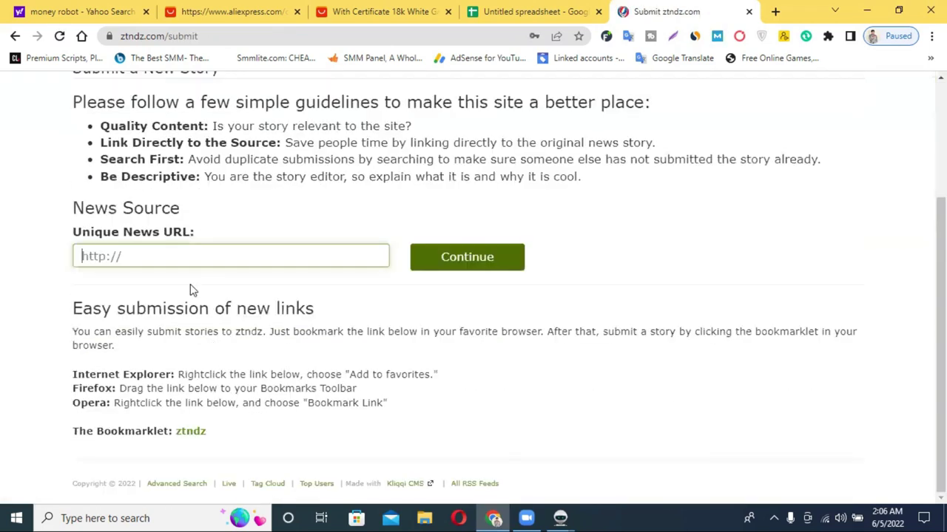
pyautogui.click(188, 255)
pyautogui.click(226, 290)
pyautogui.click(465, 257)
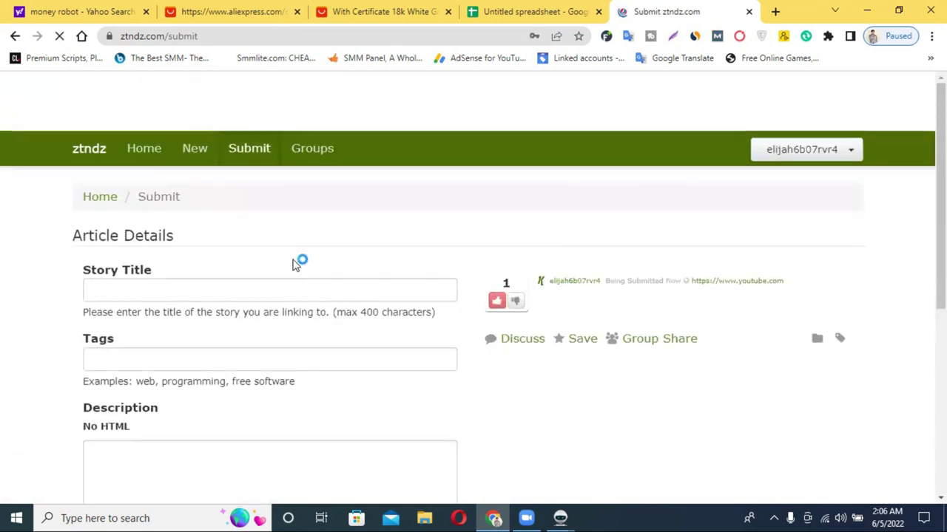
# Step: Examine the story title, tags, description and CAPTCHA fields of the article details form, and close the ztndz tab
pyautogui.click(250, 291)
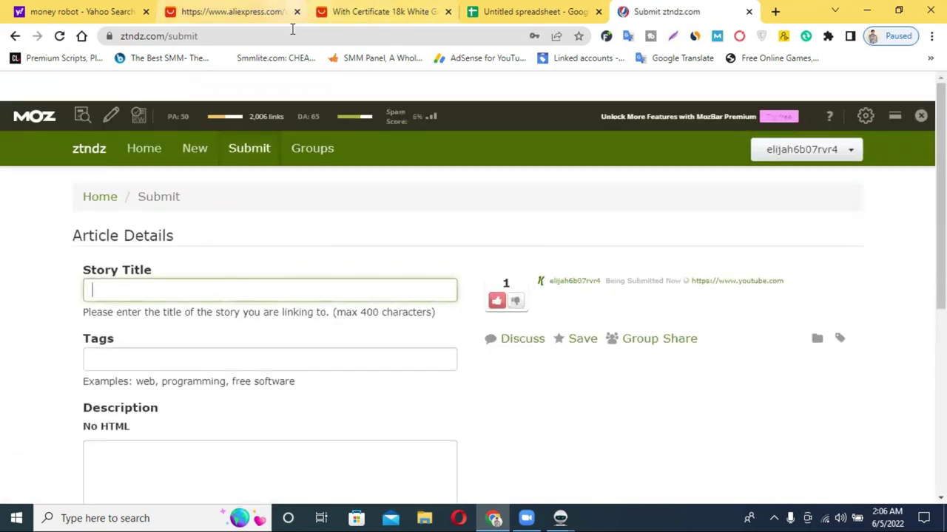
pyautogui.scroll(-4, 429, 264)
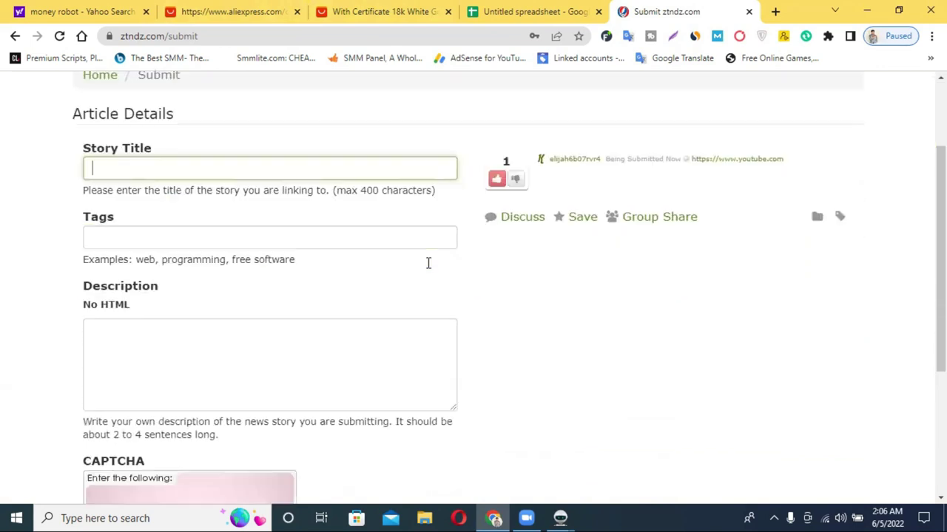
pyautogui.scroll(4, 463, 271)
pyautogui.scroll(-3, 482, 263)
pyautogui.scroll(3, 562, 254)
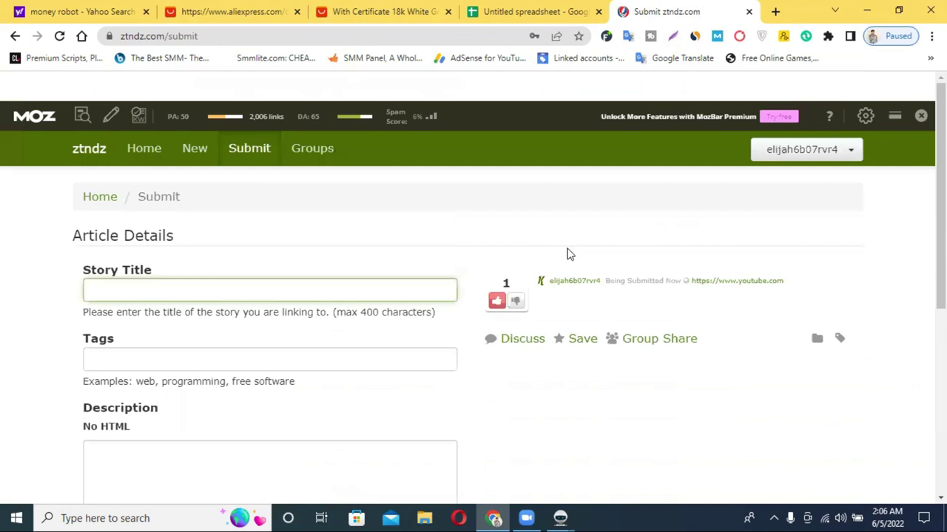
pyautogui.click(748, 12)
# Step: Switch to Money Robot's Social Bookmarking window, examine the registration status through the whole website list, and minimize the window
pyautogui.moveTo(560, 517)
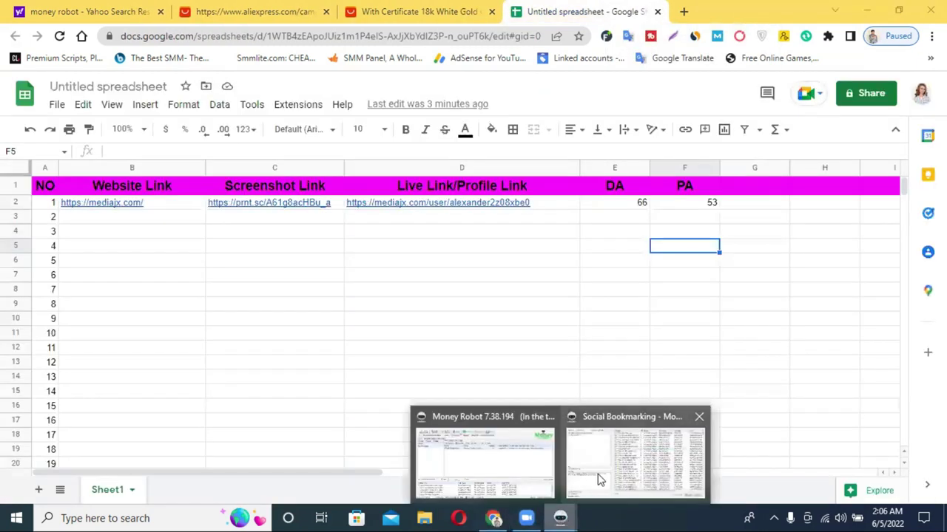
pyautogui.click(605, 471)
pyautogui.scroll(-9, 530, 285)
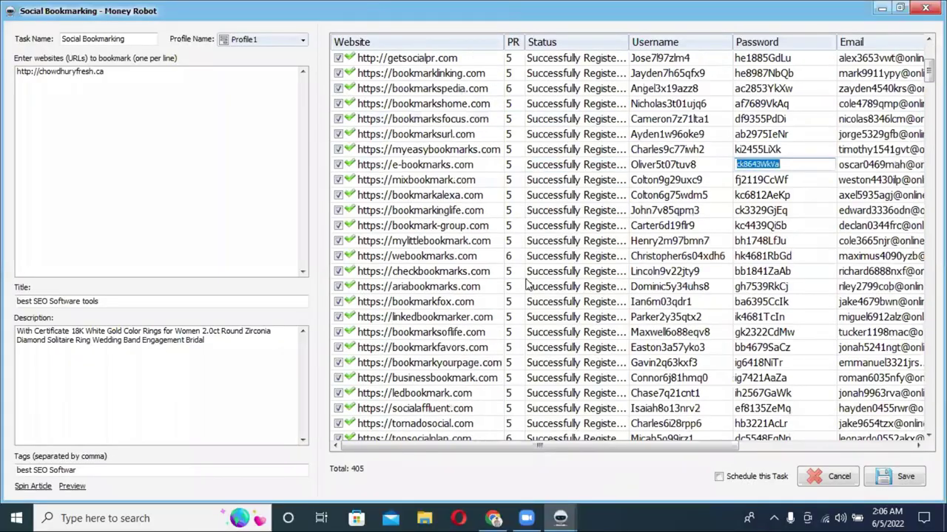
pyautogui.scroll(-20, 529, 287)
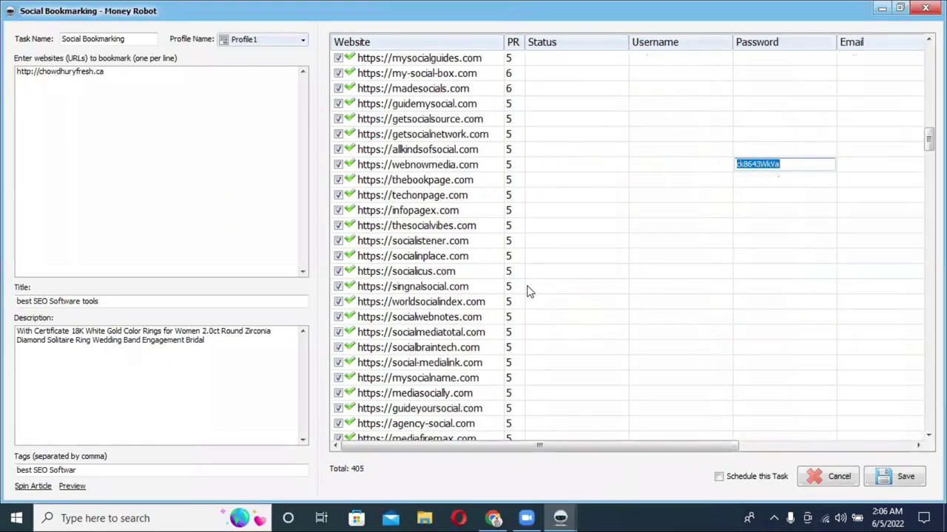
pyautogui.scroll(-20, 530, 290)
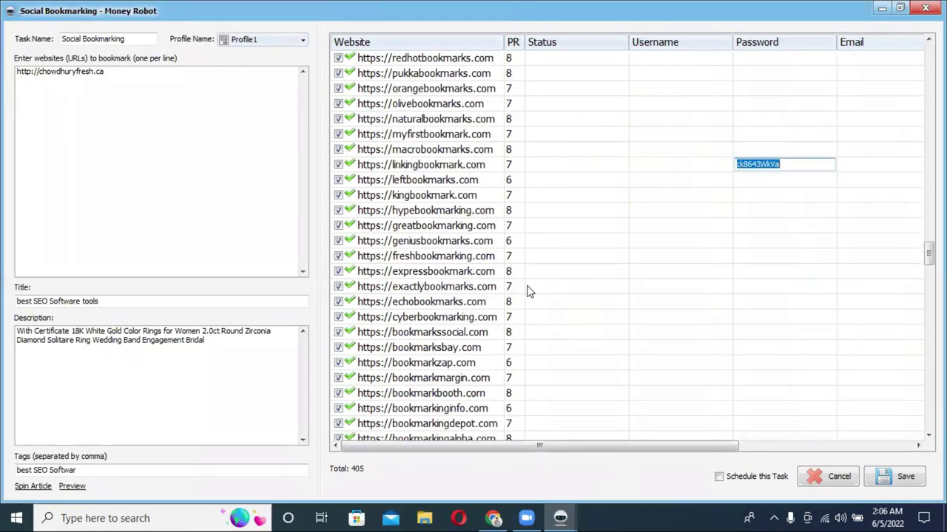
pyautogui.scroll(-20, 529, 295)
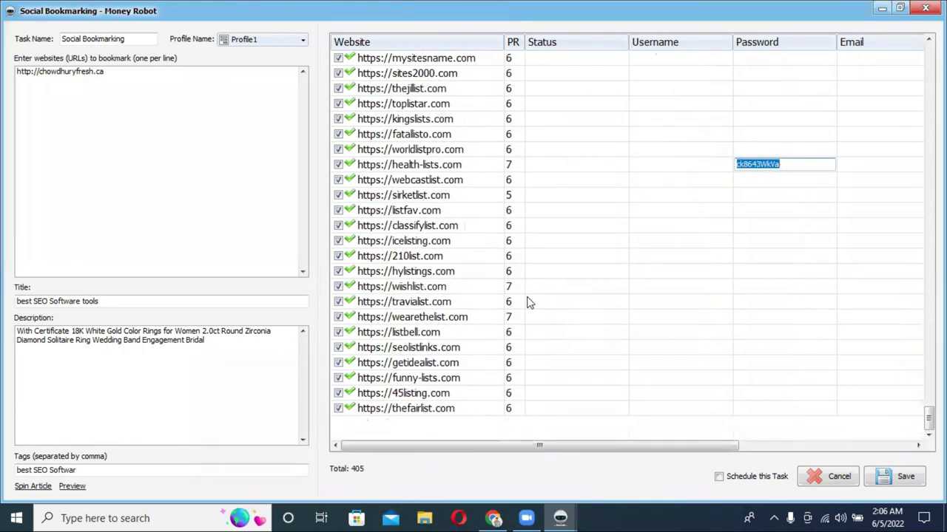
pyautogui.scroll(18, 577, 266)
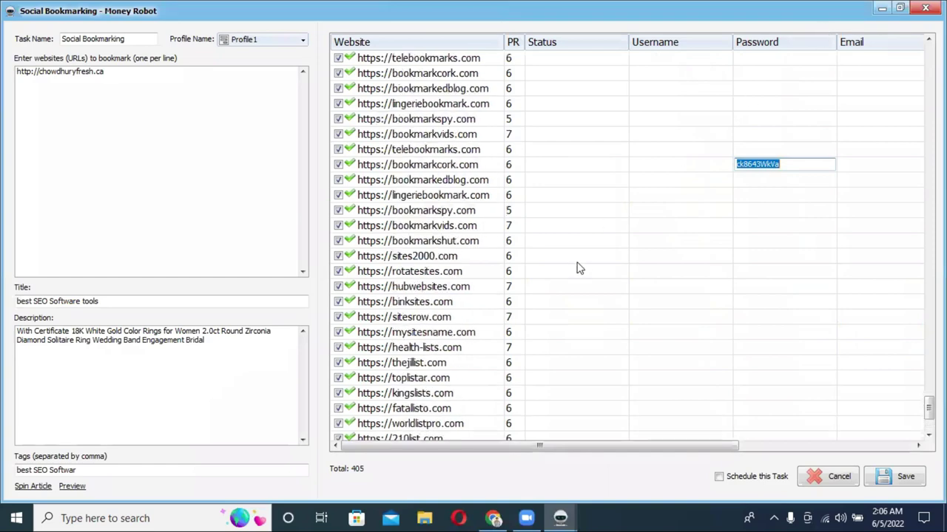
pyautogui.scroll(20, 529, 244)
pyautogui.scroll(20, 628, 244)
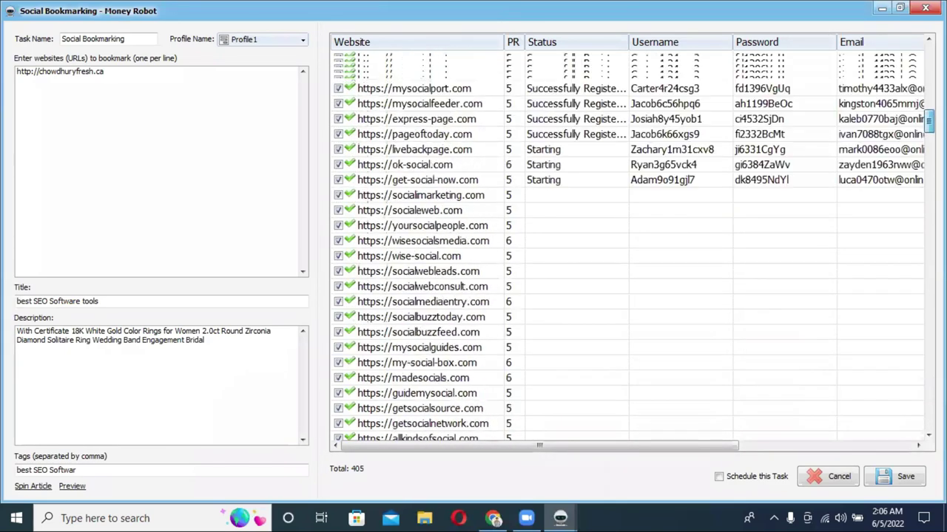
pyautogui.scroll(1, 766, 122)
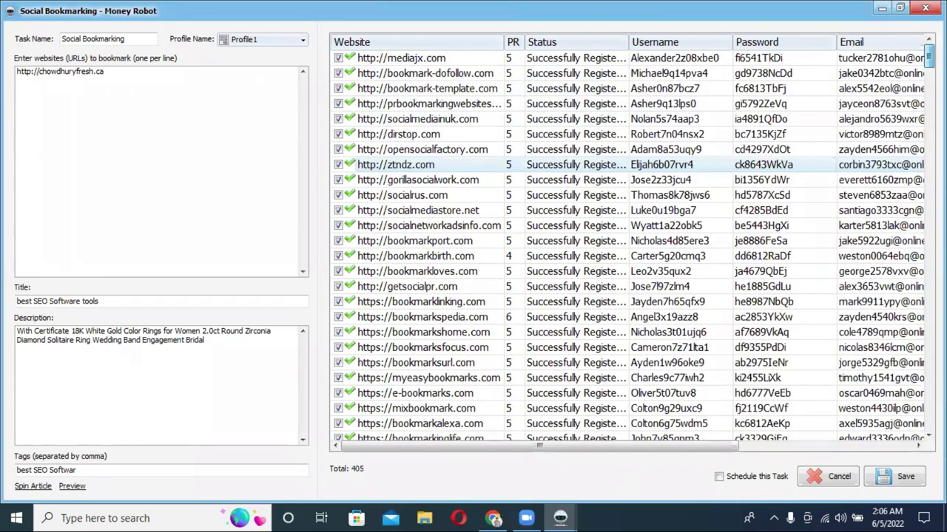
pyautogui.click(881, 7)
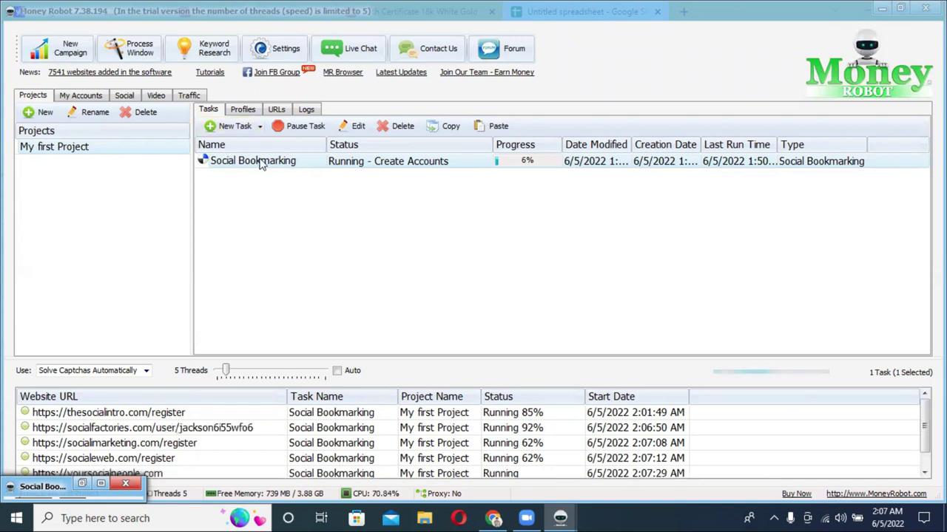
# Step: Add a Web 2.0 Blogs task to the project and look through its list of blog websites
pyautogui.click(234, 126)
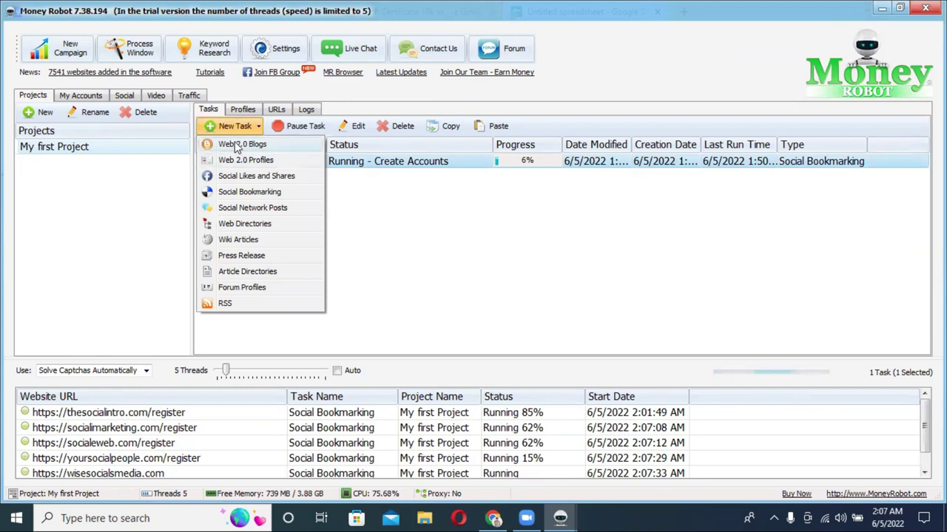
pyautogui.click(236, 146)
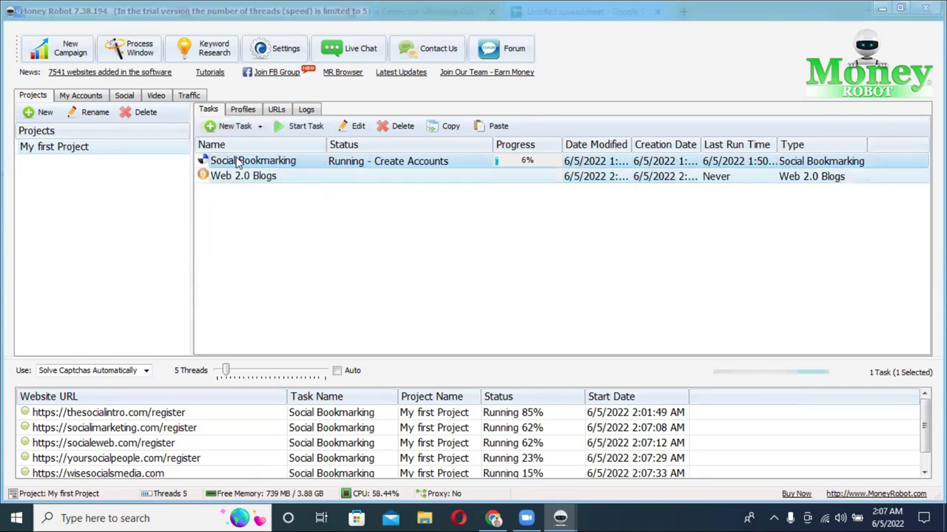
pyautogui.scroll(-10, 633, 192)
pyautogui.scroll(-10, 634, 220)
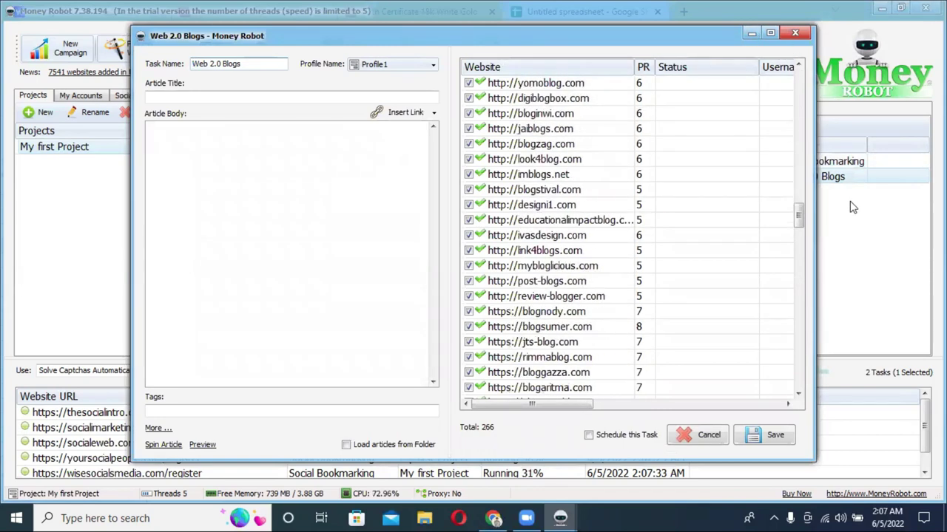
pyautogui.moveTo(798, 214); pyautogui.dragTo(810, 380)
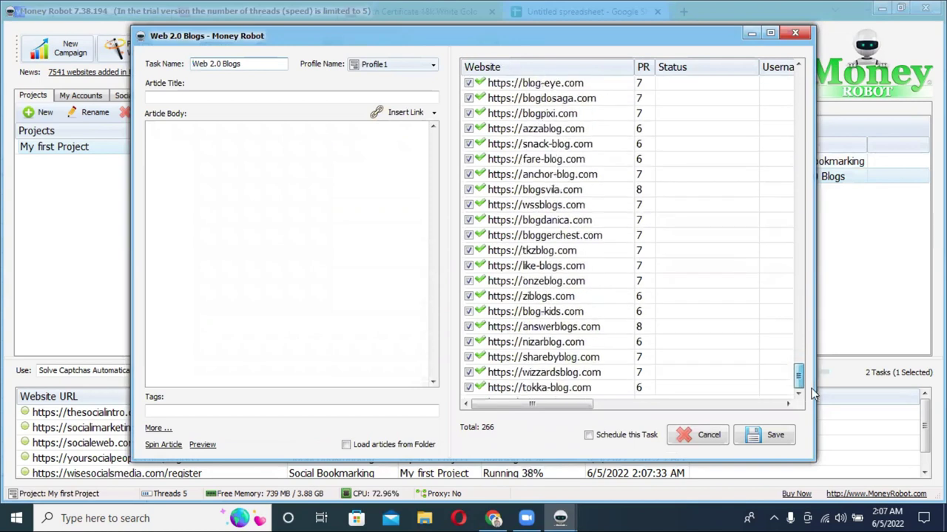
pyautogui.click(716, 392)
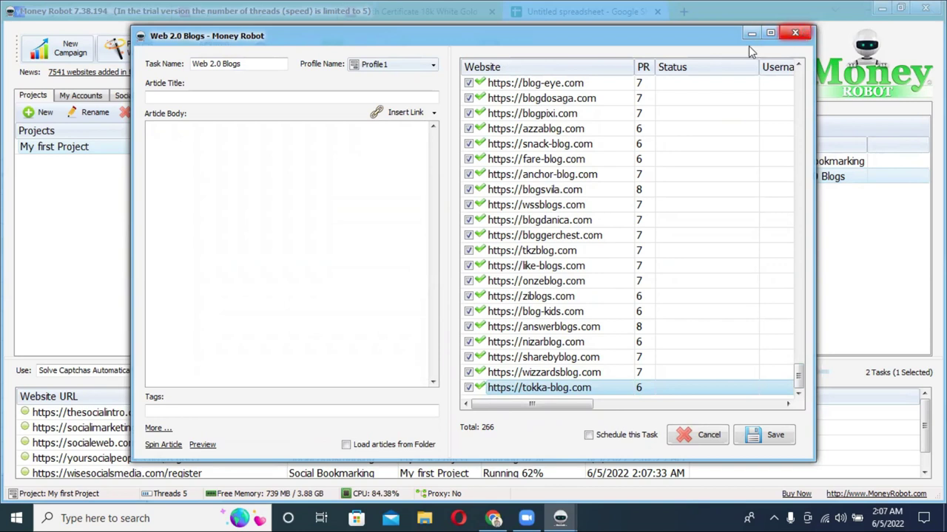
pyautogui.scroll(3, 684, 63)
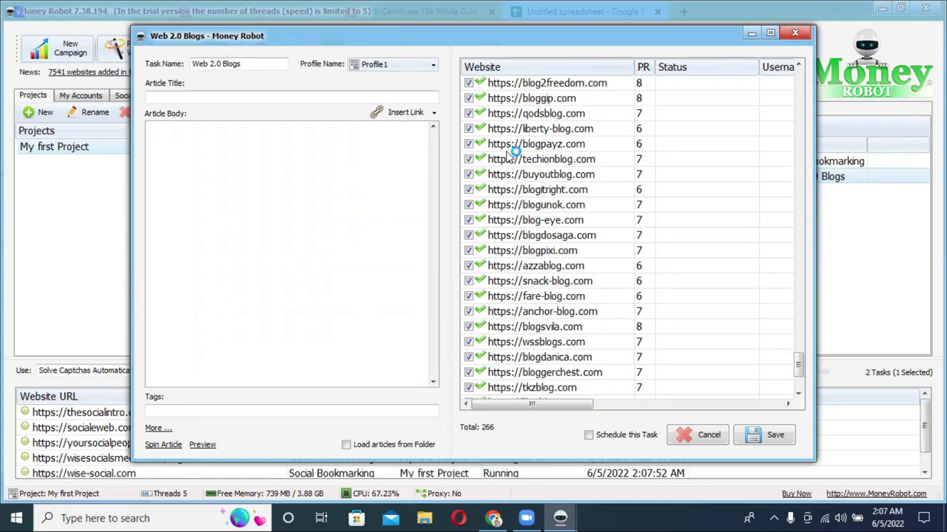
# Step: Examine the article body and tags fields of the Web 2.0 Blogs task, and close its window
pyautogui.click(176, 154)
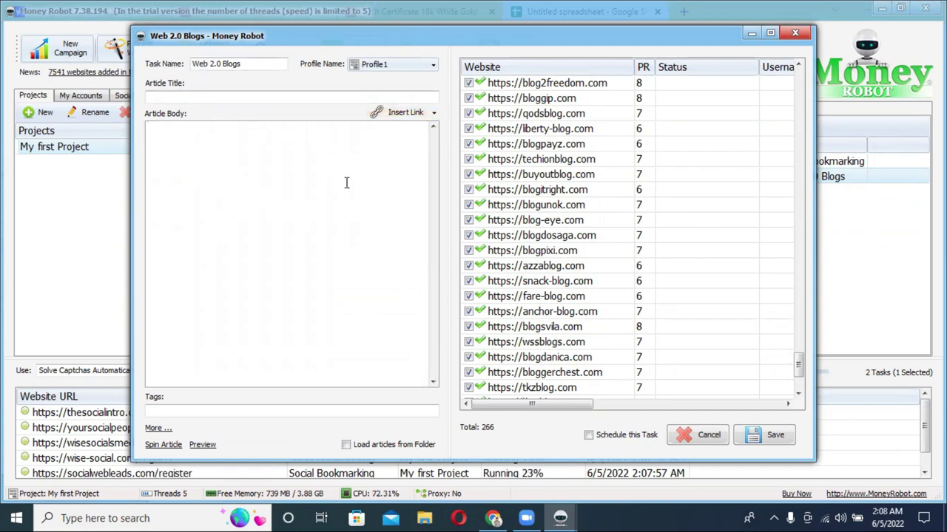
pyautogui.click(162, 137)
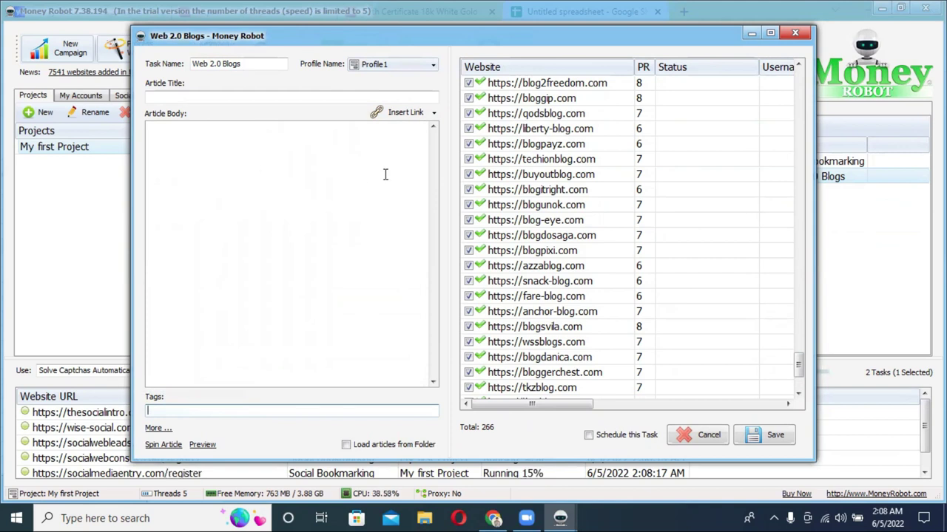
pyautogui.click(796, 34)
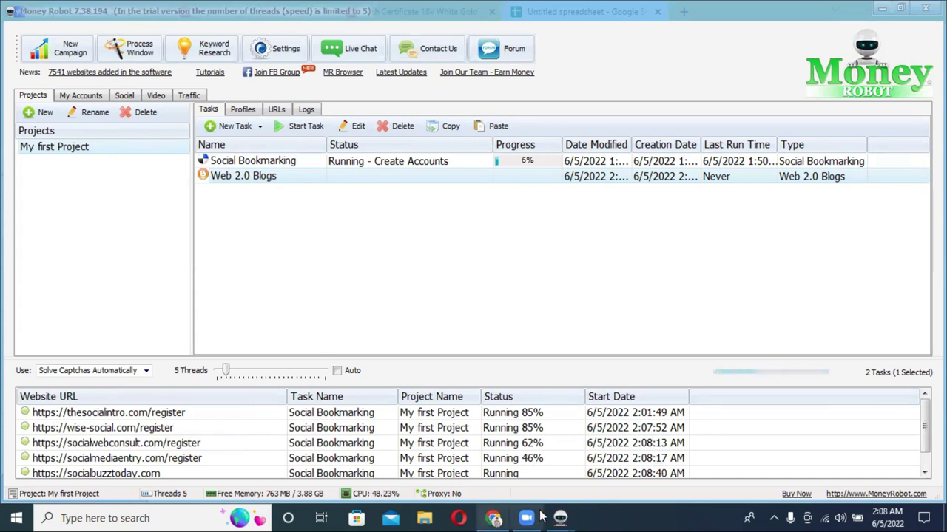
pyautogui.moveTo(558, 517)
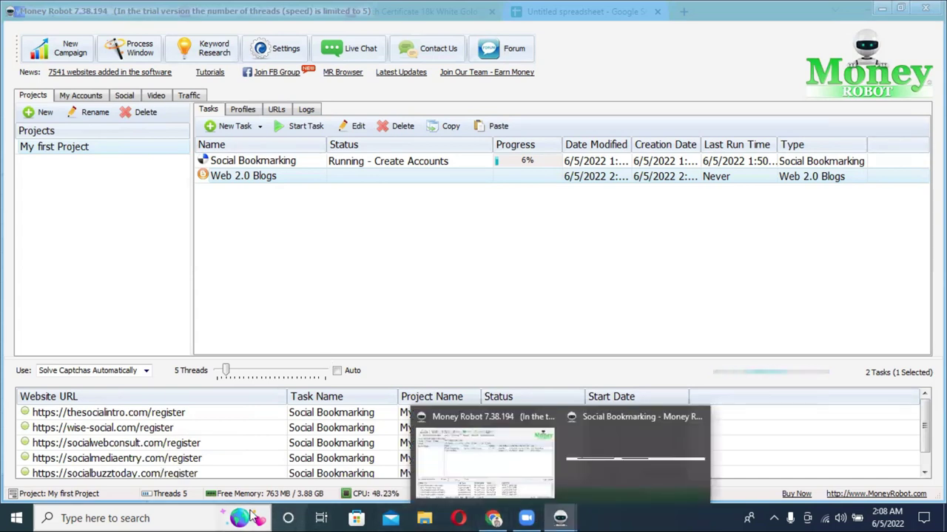
pyautogui.click(594, 462)
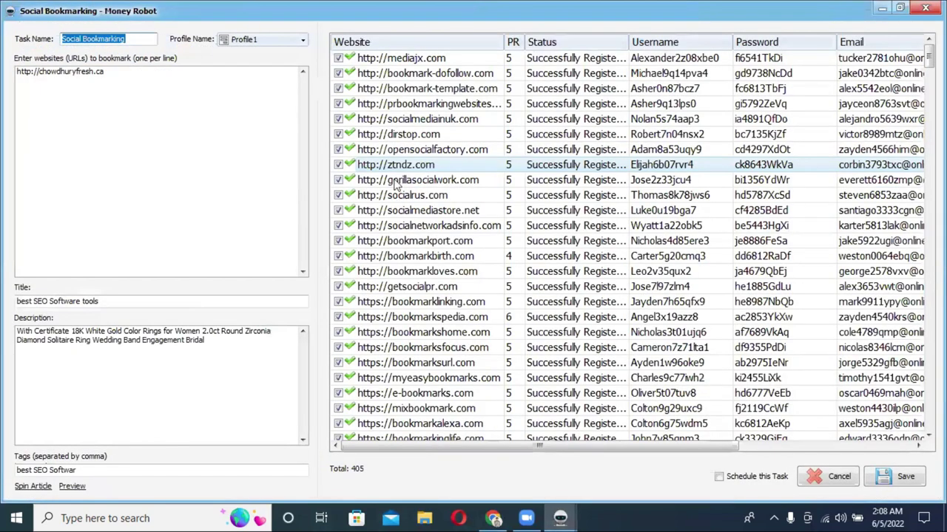
pyautogui.doubleClick(396, 179)
pyautogui.rightClick(397, 180)
pyautogui.press('Escape')
pyautogui.rightClick(397, 180)
pyautogui.click(427, 215)
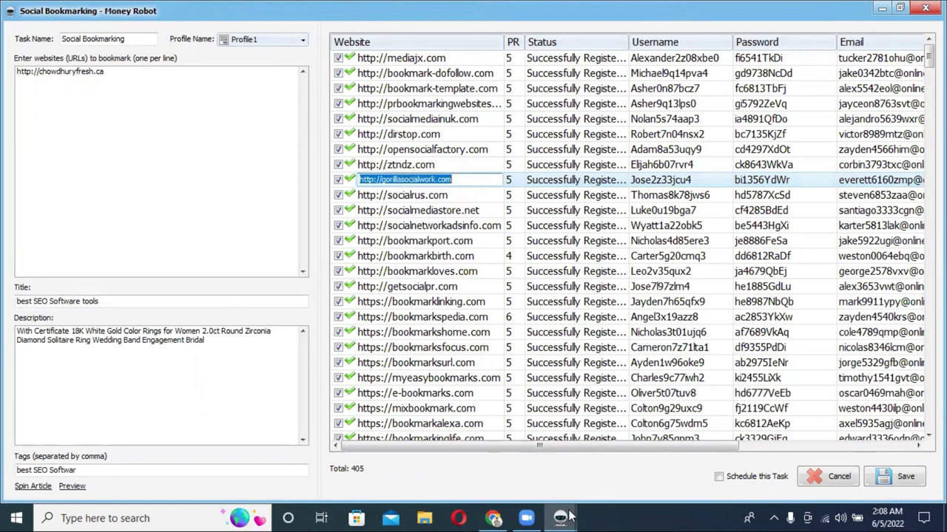
# Step: Switch to Chrome and load the copied gorillasocialwork.com address in a new tab
pyautogui.click(491, 518)
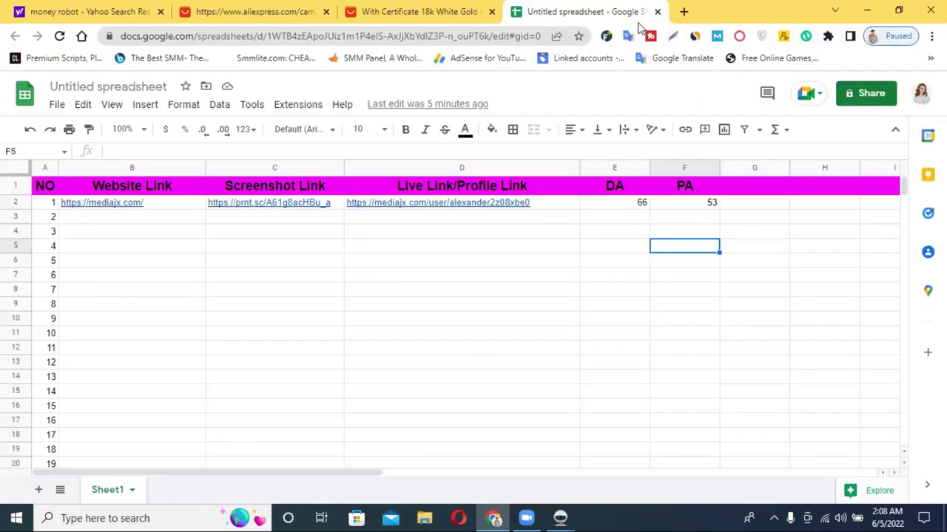
pyautogui.click(683, 11)
pyautogui.rightClick(492, 36)
pyautogui.click(541, 152)
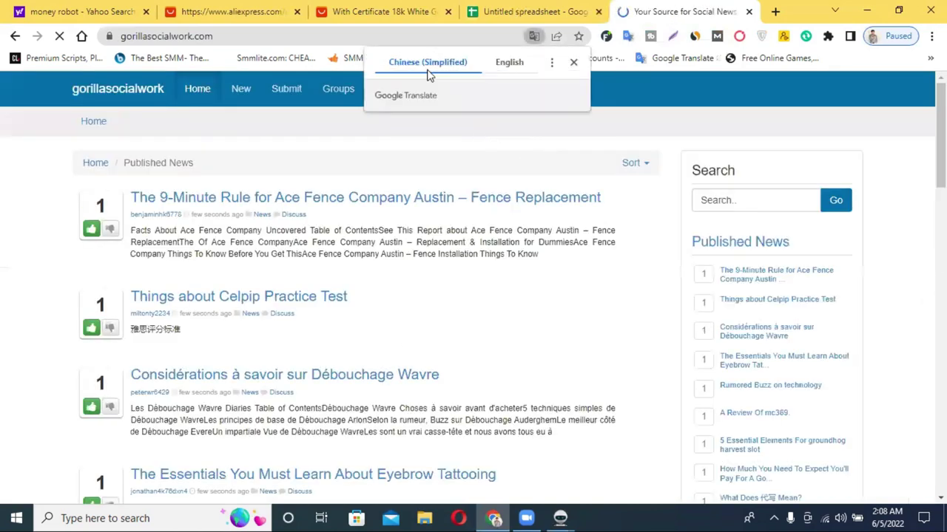
# Step: Examine the account fields and CAPTCHA on the gorillasocialwork registration page, and open and close the site's login form
pyautogui.click(573, 62)
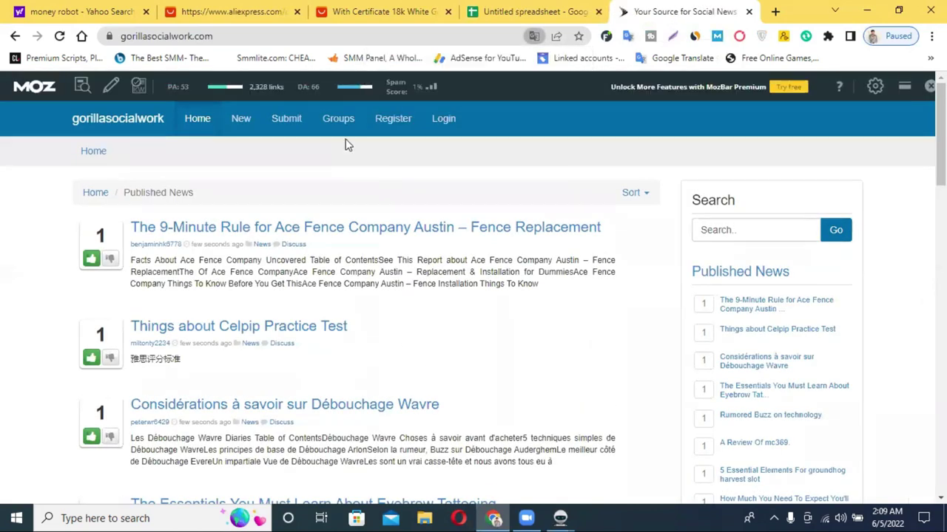
pyautogui.click(390, 126)
pyautogui.scroll(-2, 320, 280)
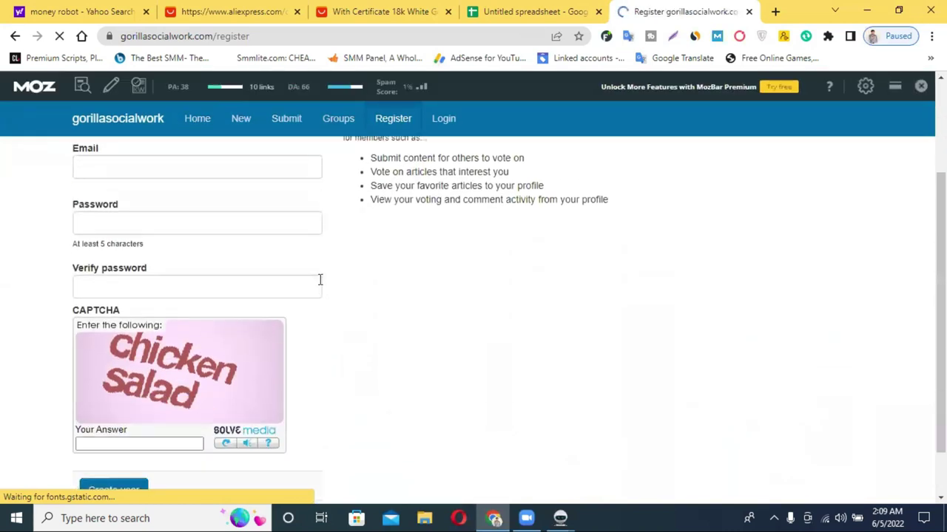
pyautogui.scroll(-3, 123, 310)
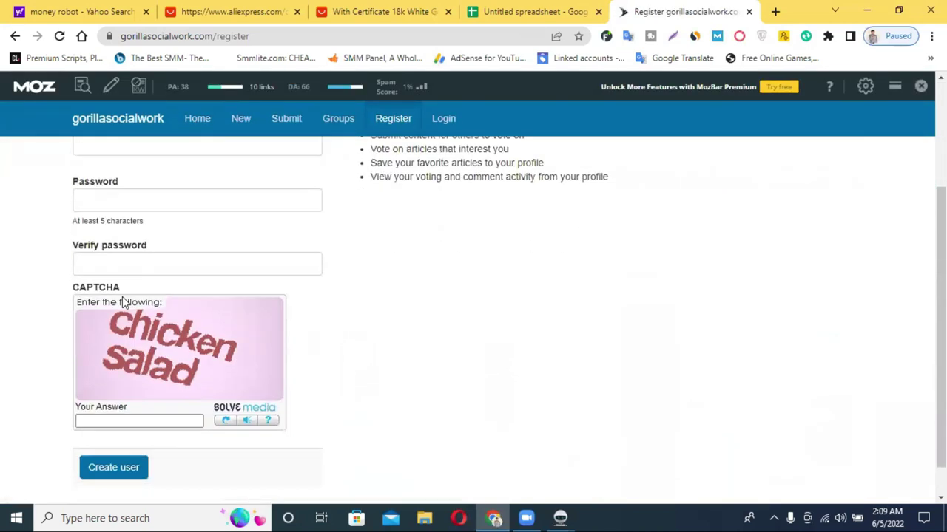
pyautogui.scroll(-1, 123, 303)
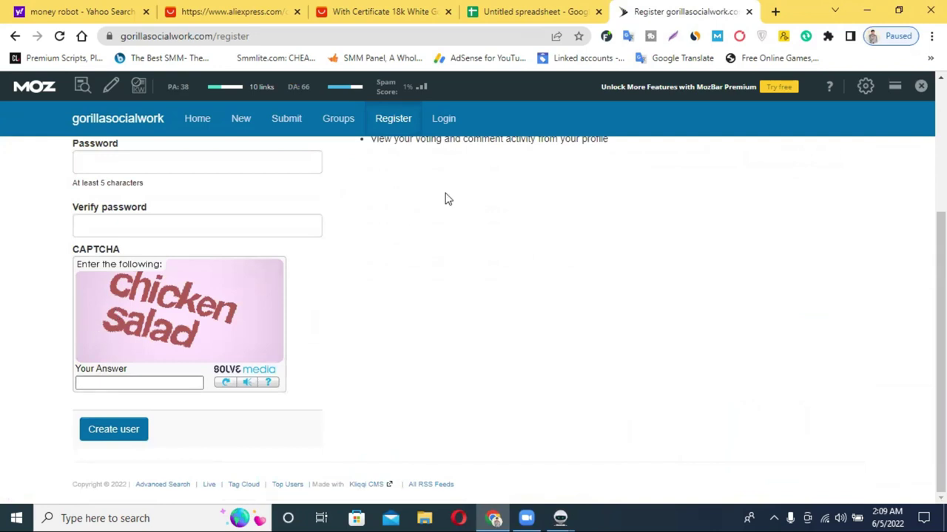
pyautogui.scroll(2, 273, 274)
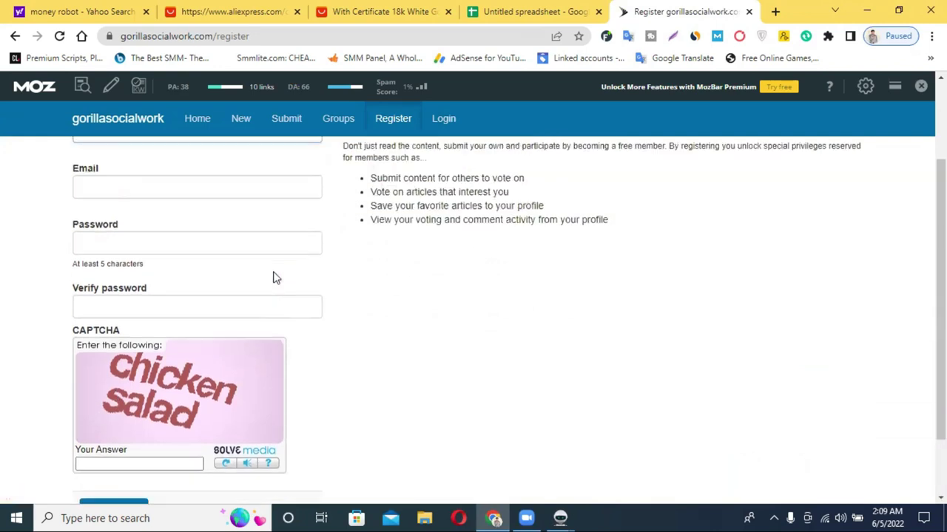
pyautogui.scroll(-3, 236, 326)
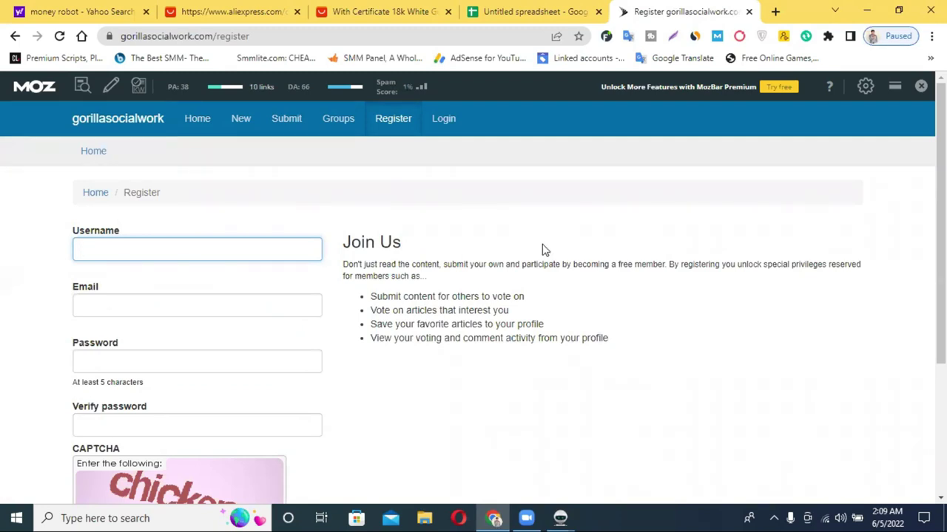
pyautogui.click(449, 120)
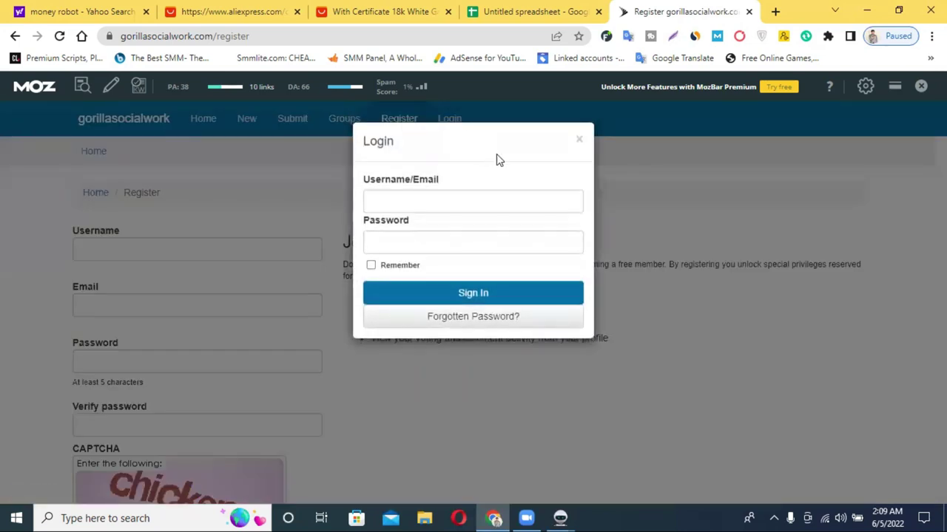
pyautogui.click(580, 140)
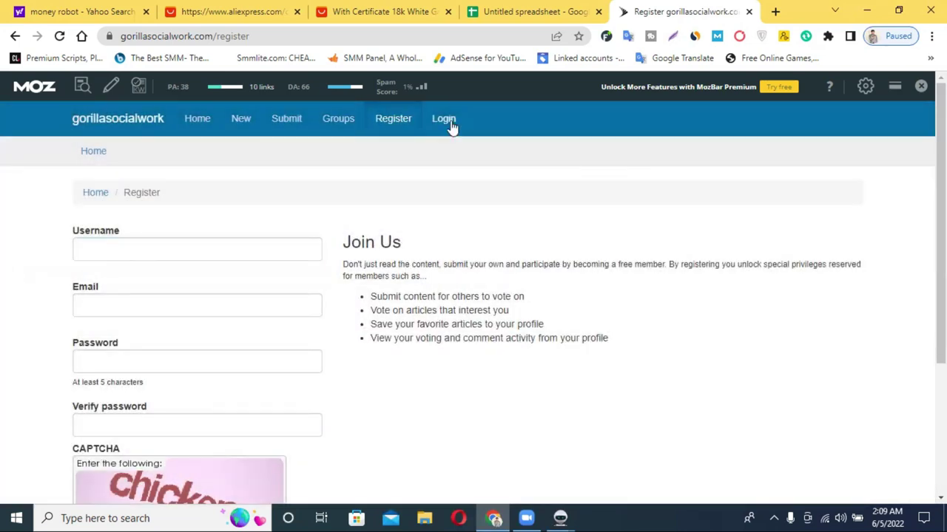